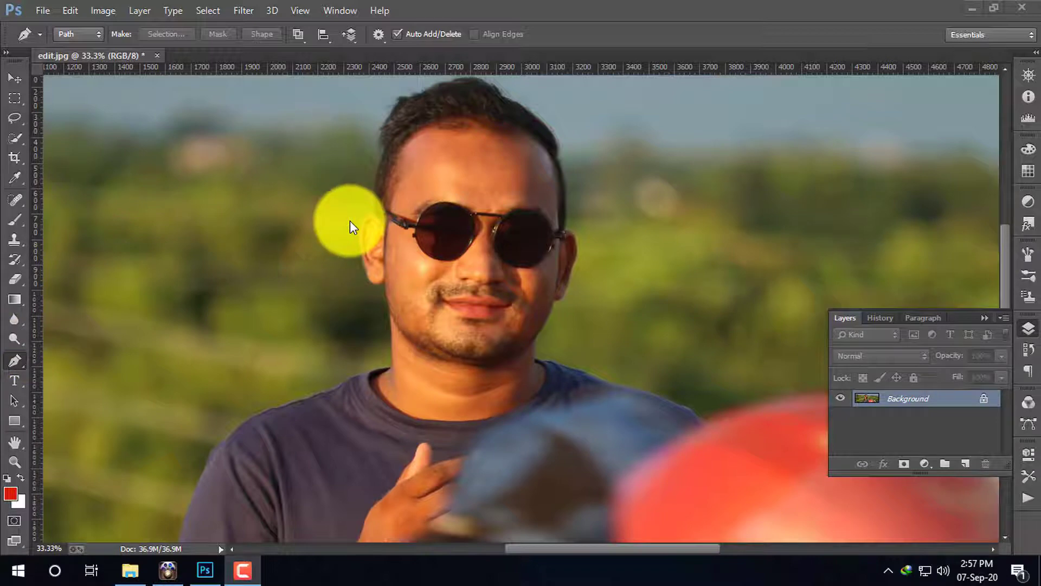
Start a pen path with an anchor point on the man's chin
left_click(19, 80)
left_click(477, 331)
key("ctrl+minus")
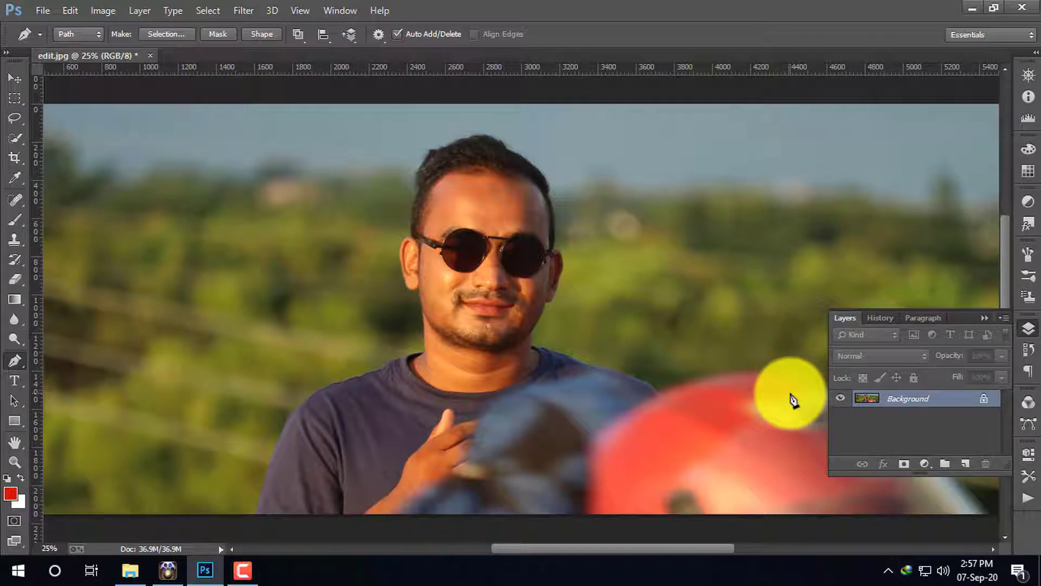
Examine the man's outline up close along the jaw, neck, shoulder and sleeve down to the photo's lower edge
key("ctrl+plus")
key("ctrl+plus")
key("ctrl+plus")
key("ctrl+plus")
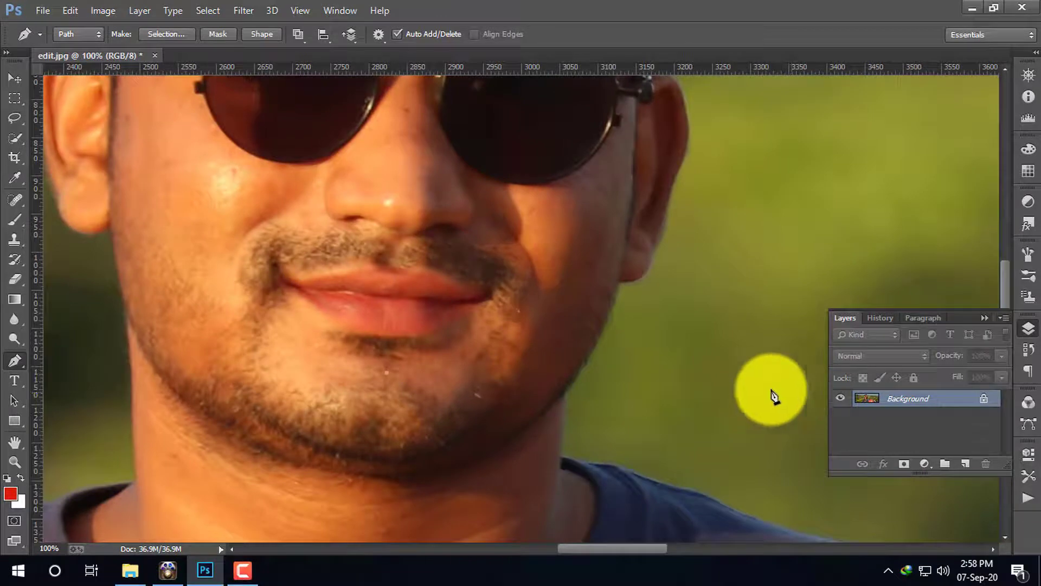
mouse_move(209, 470)
left_mouse_down()
mouse_move(360, 353)
mouse_move(632, 314)
left_mouse_up()
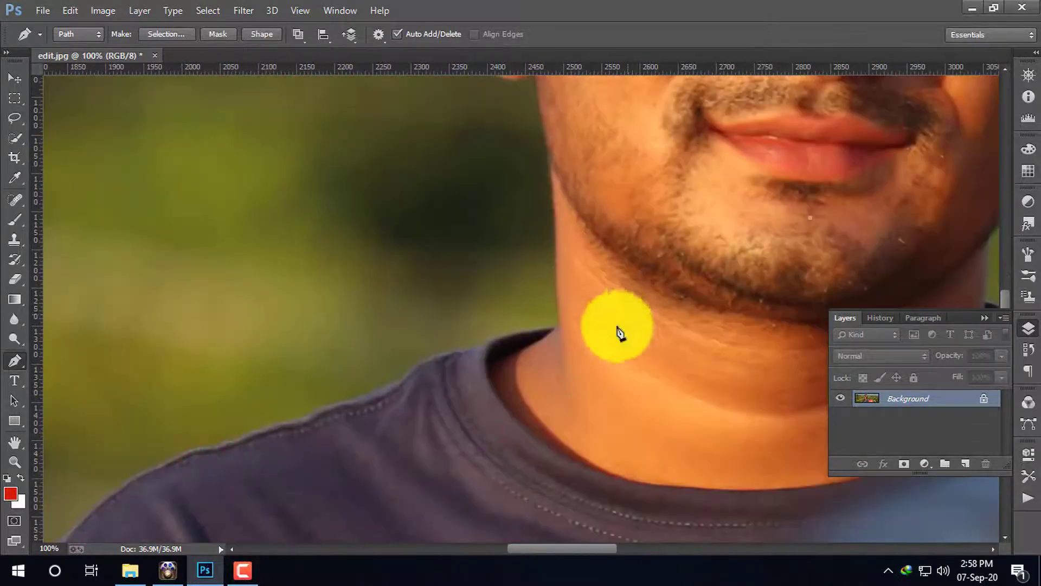
left_click_drag(176, 496, 507, 136)
left_click_drag(350, 448, 391, 356)
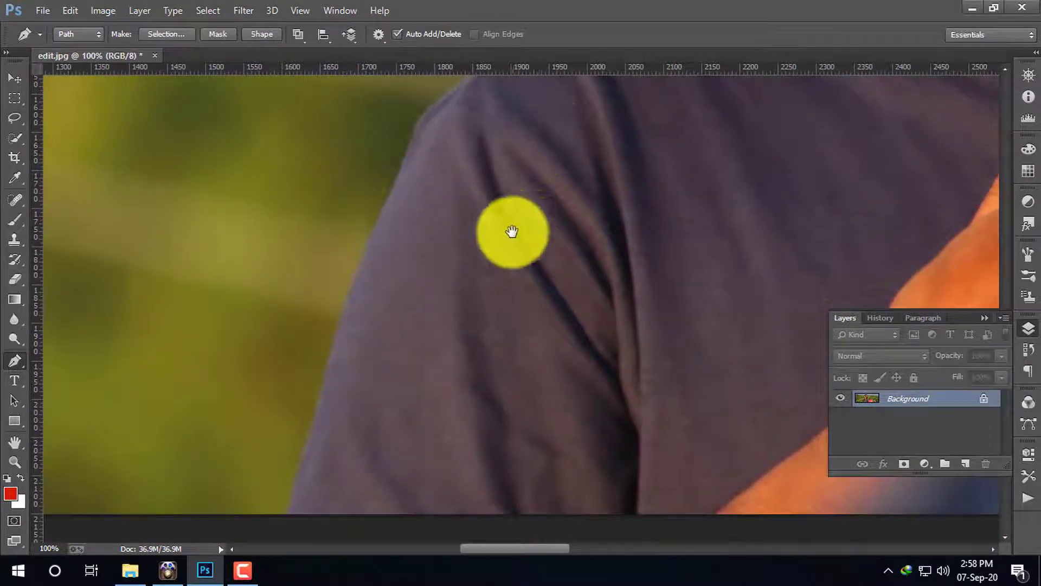
left_click_drag(530, 160, 564, 191)
left_click_drag(381, 421, 415, 256)
left_click_drag(396, 318, 373, 384)
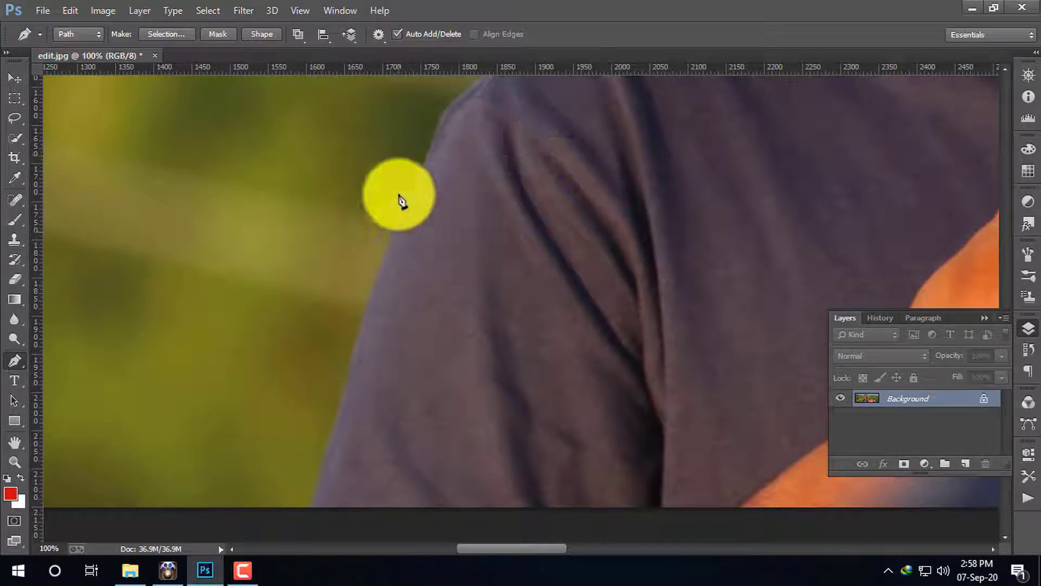
scroll(481, 198, "down", 4)
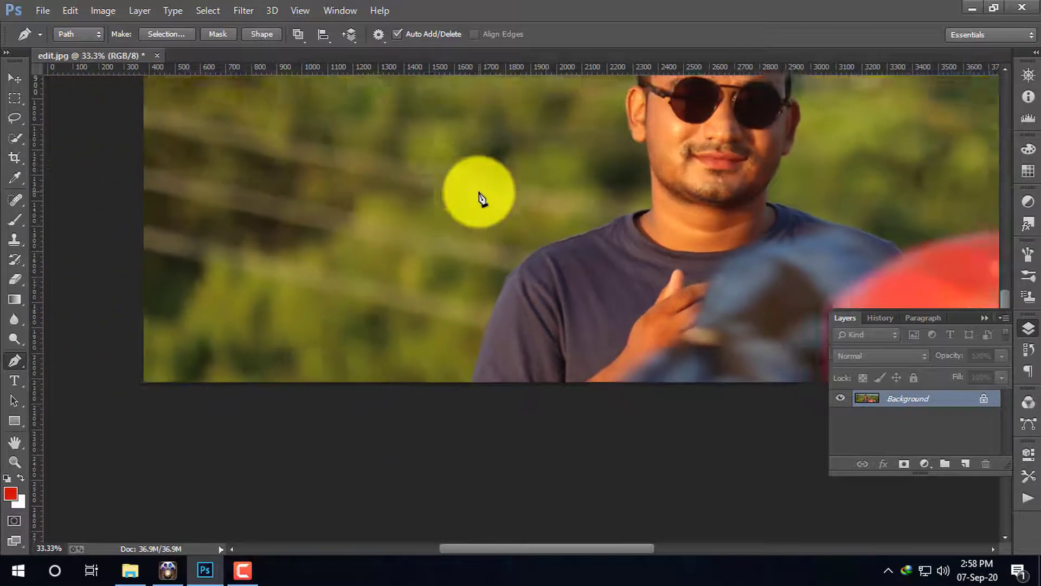
scroll(480, 193, "down", 1)
left_click_drag(575, 115, 513, 259)
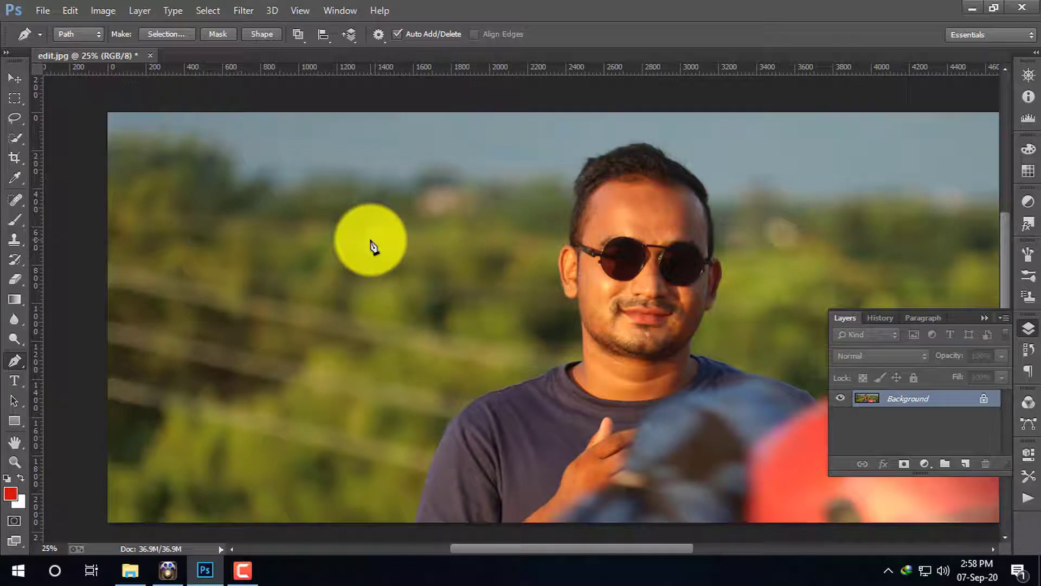
Activate the Pen tool in Path mode for tracing from the lower end of the man's sleeve
key("ctrl+plus")
key("ctrl+plus")
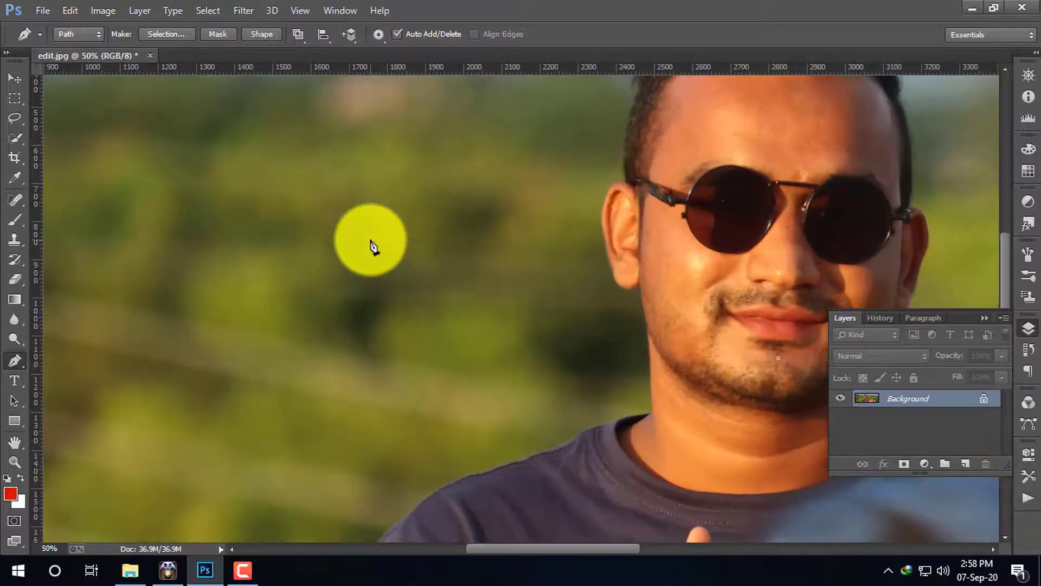
left_click_drag(389, 442, 339, 411)
key("ctrl+plus")
key("ctrl+plus")
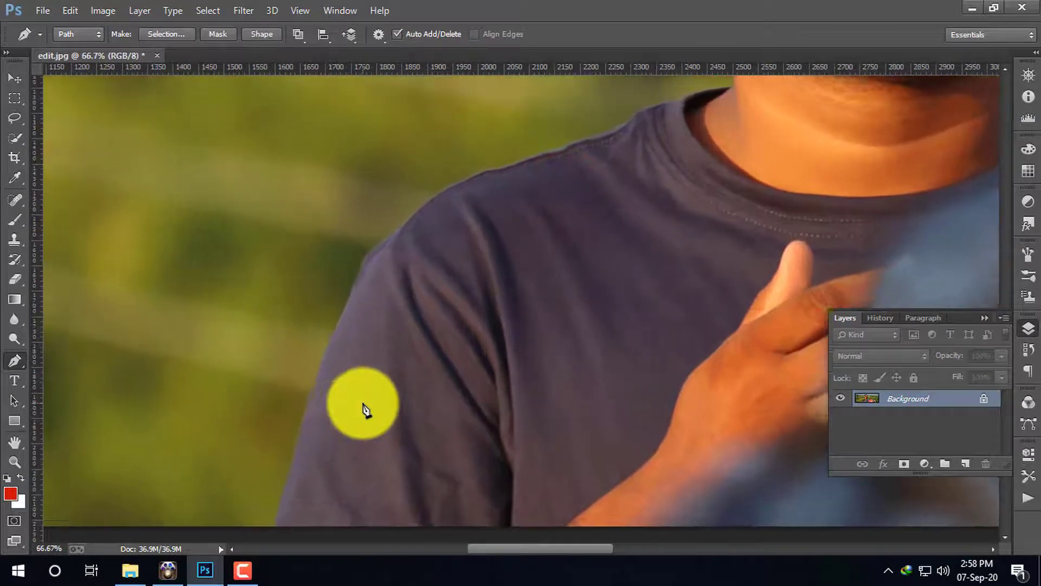
left_click_drag(276, 406, 400, 260)
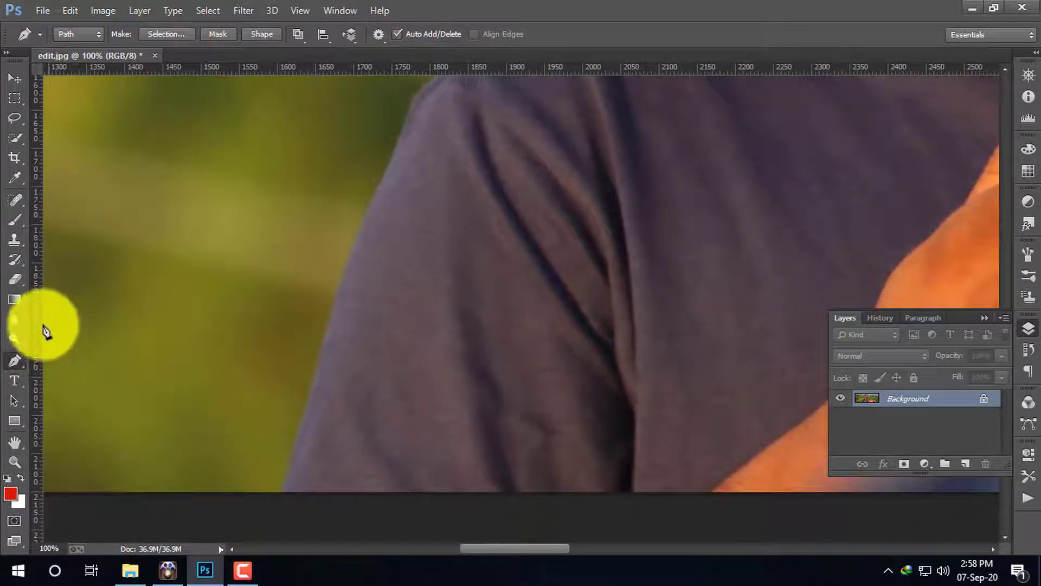
left_click(18, 360)
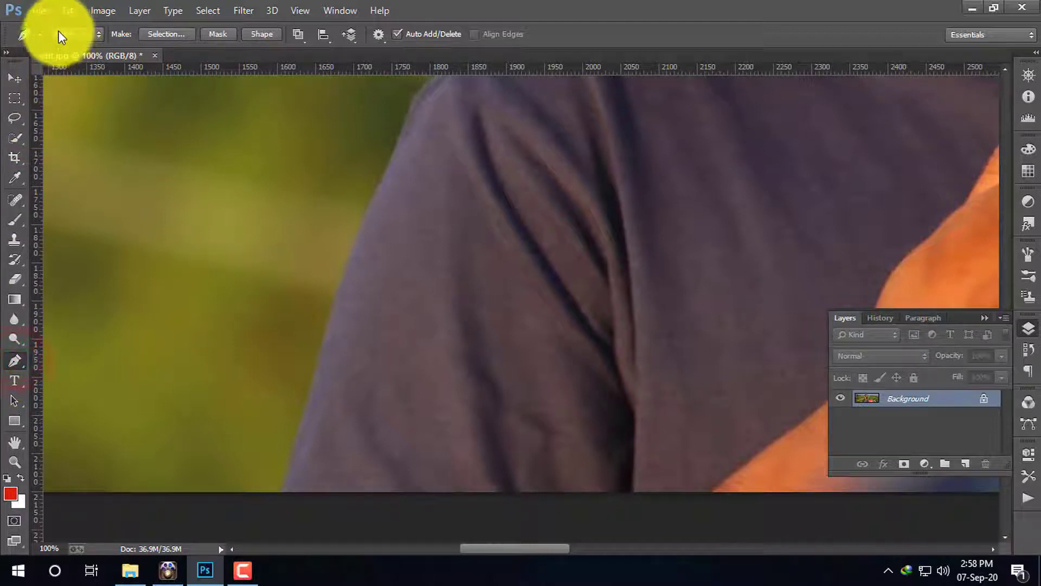
left_click(92, 31)
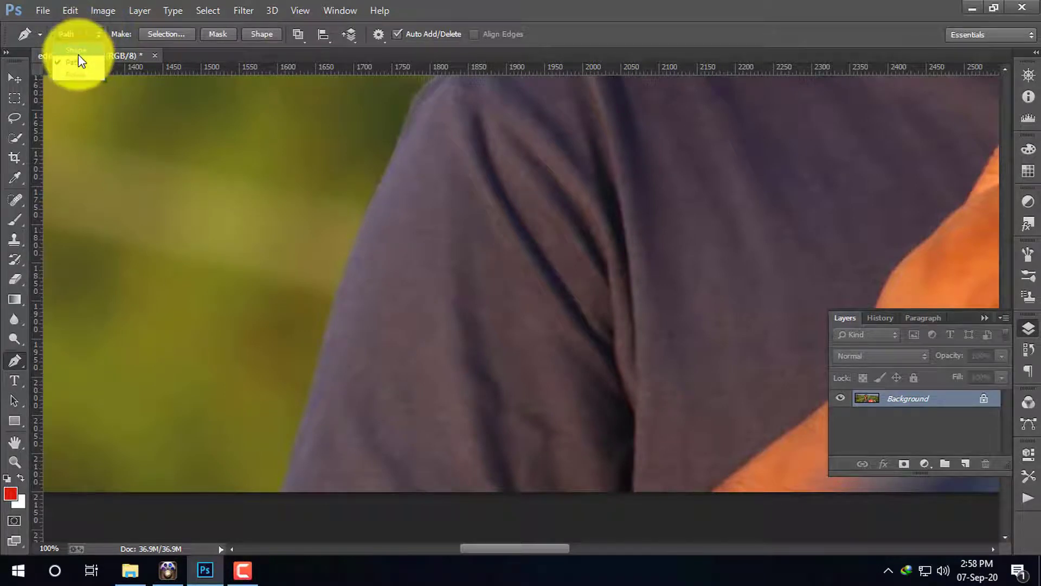
left_click(285, 483)
Place a pen anchor point where the sleeve's outer edge meets the bottom of the photo
key("ctrl+plus")
key("ctrl+plus")
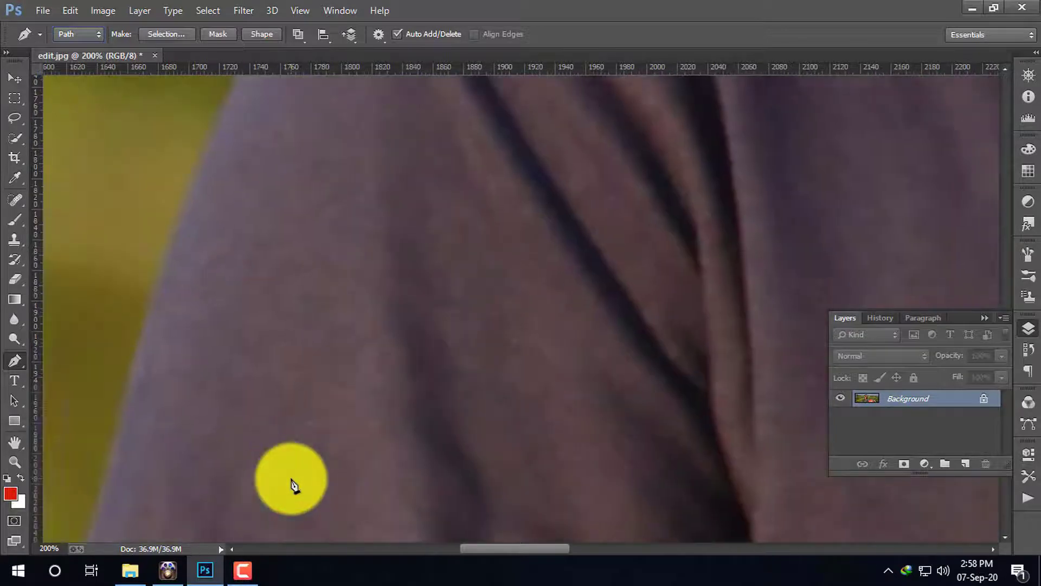
left_click_drag(245, 488, 584, 221)
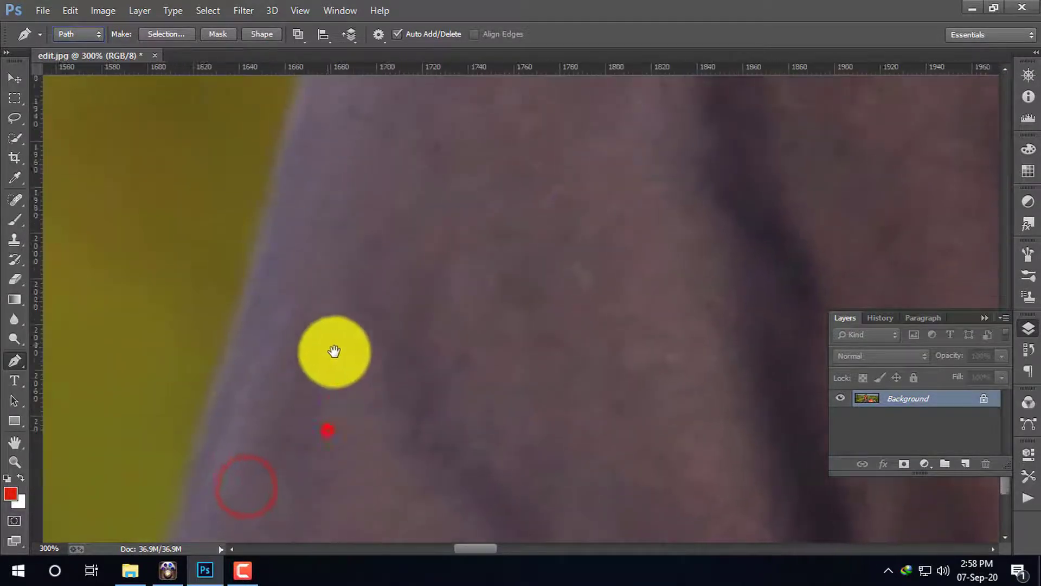
left_click_drag(333, 351, 374, 316)
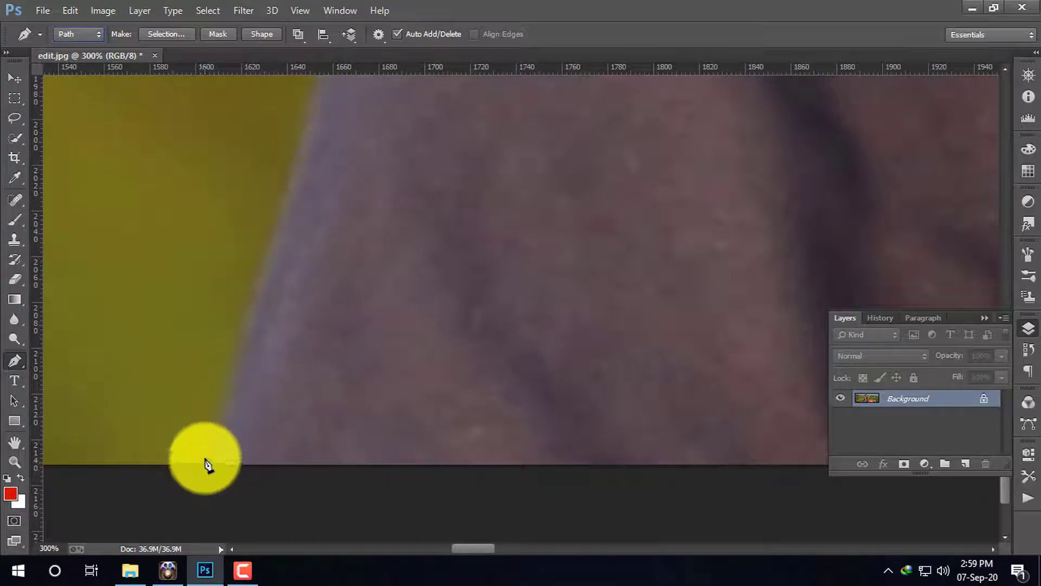
key("ctrl+plus")
key("ctrl+minus")
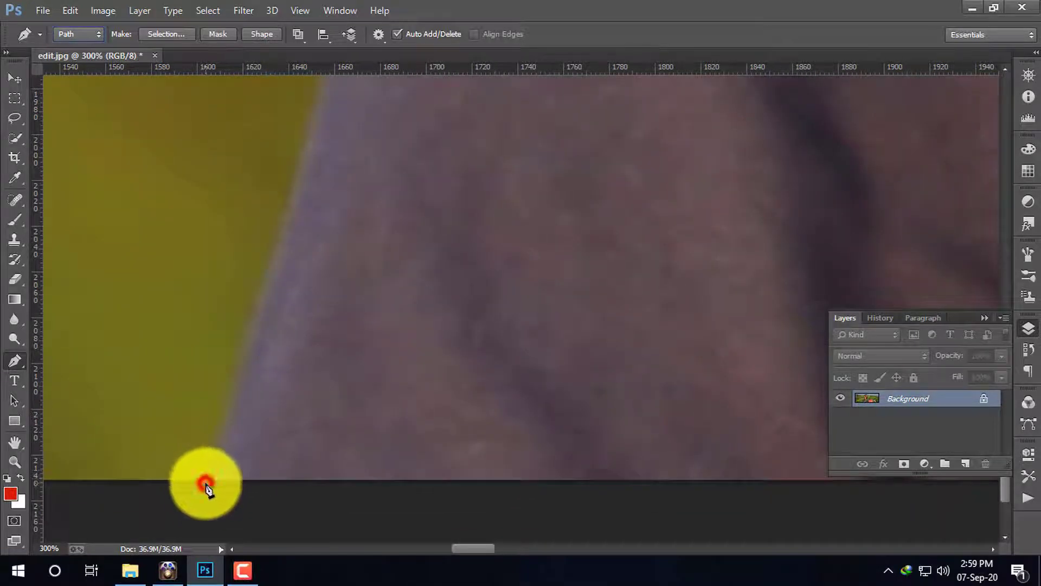
left_click(206, 482)
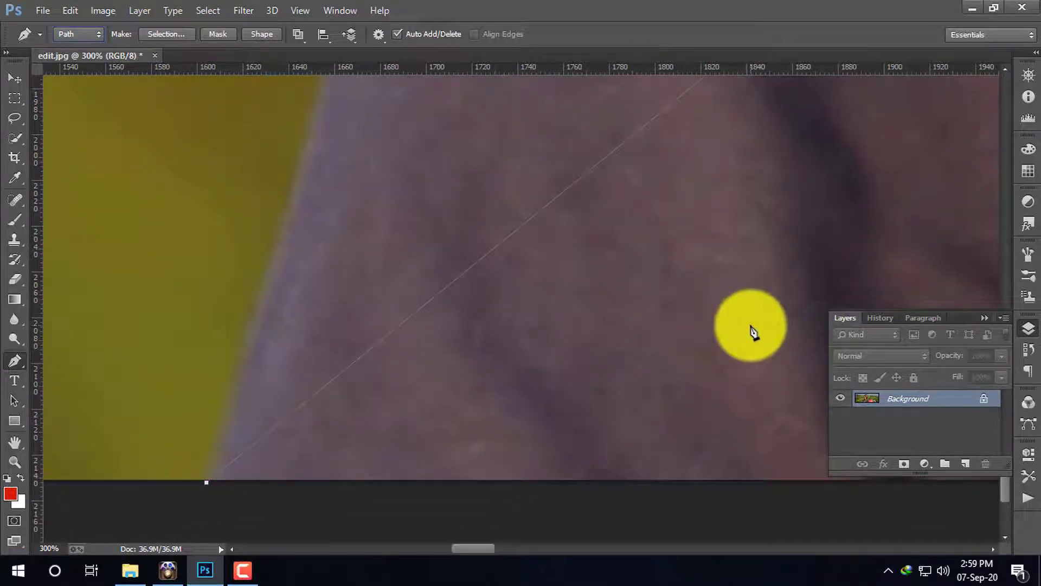
Undo the pen path by returning edit.jpg to its initial history state
key("ctrl+minus")
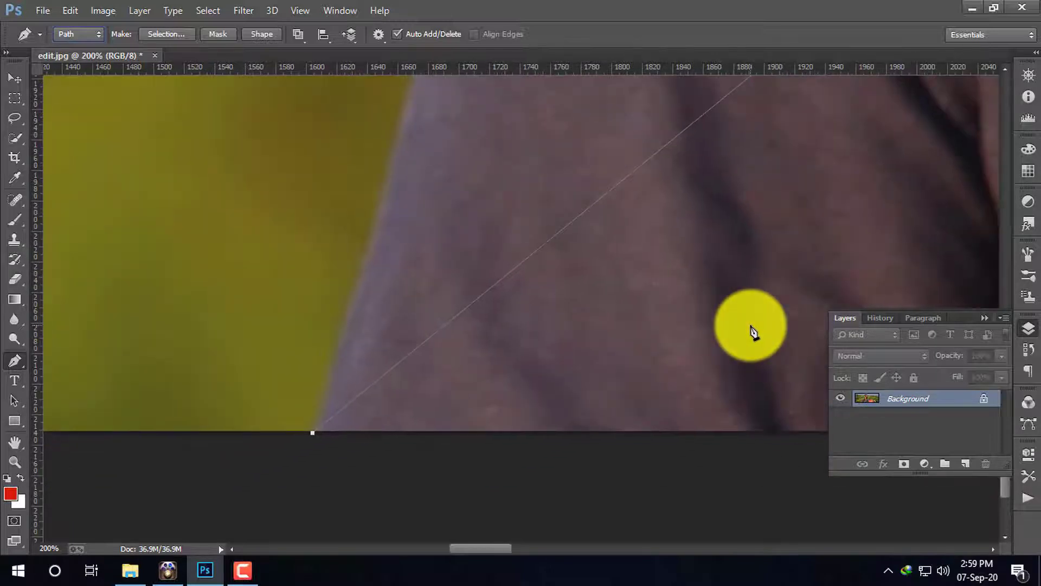
key("ctrl+minus")
key("ctrl+minus")
key("ctrl+minus")
key("ctrl+minus")
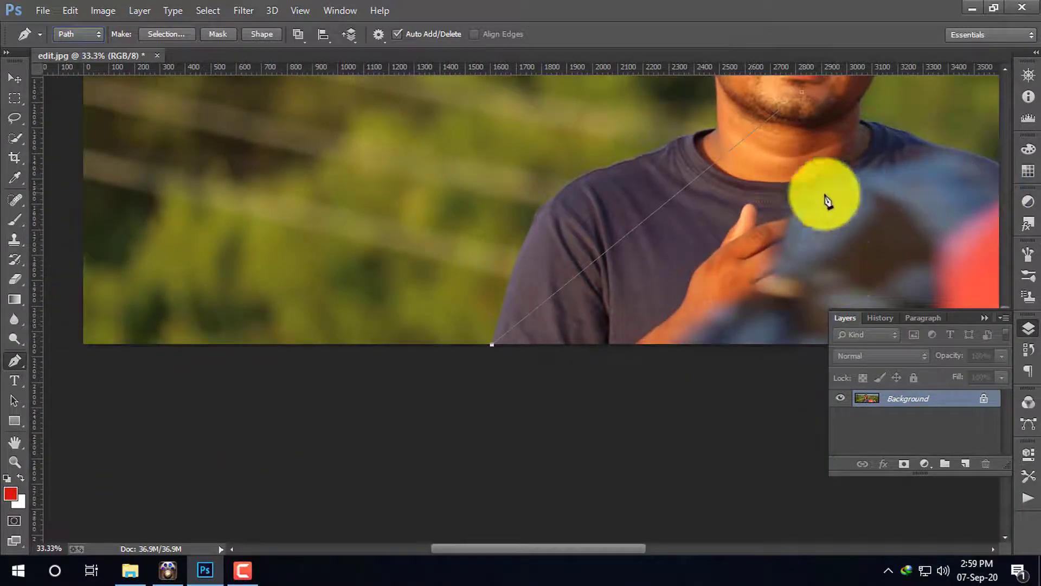
left_click(879, 320)
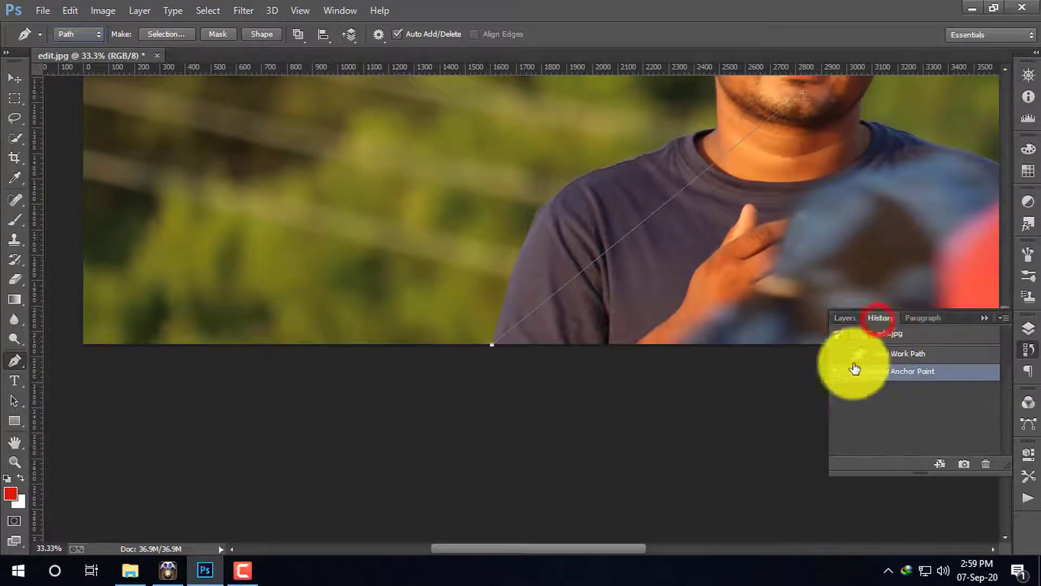
left_click(885, 354)
left_click(885, 335)
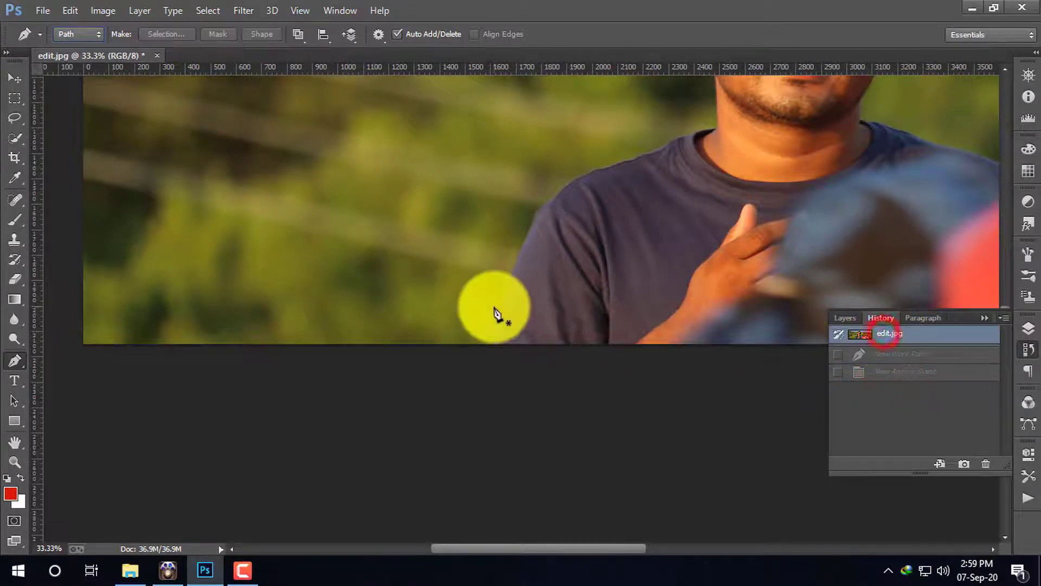
Start a new work path with the Pen tool where the sleeve's outer edge meets the photo's bottom border
scroll(497, 314, "up", 5)
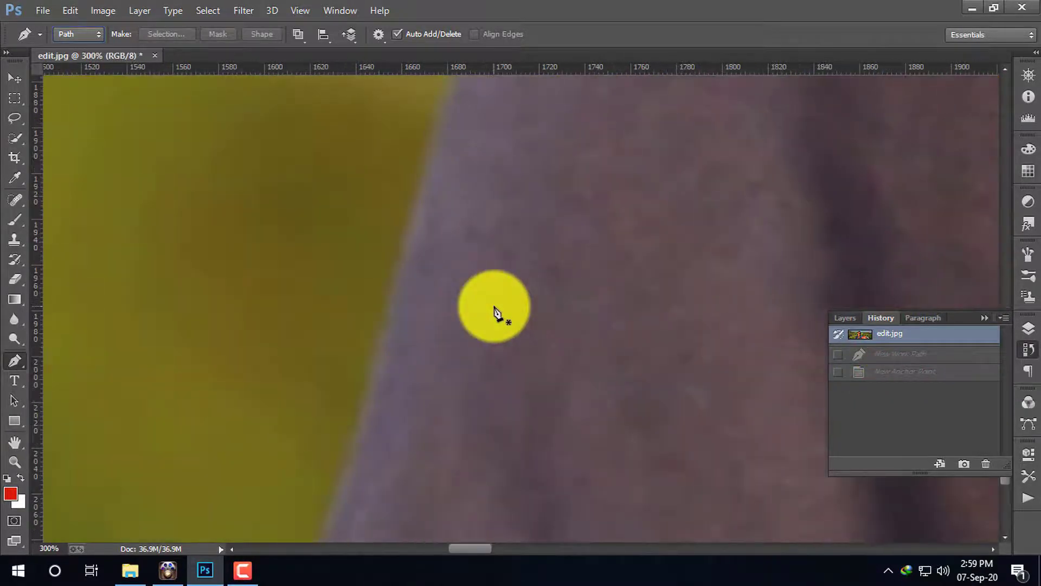
left_click_drag(461, 472, 443, 233)
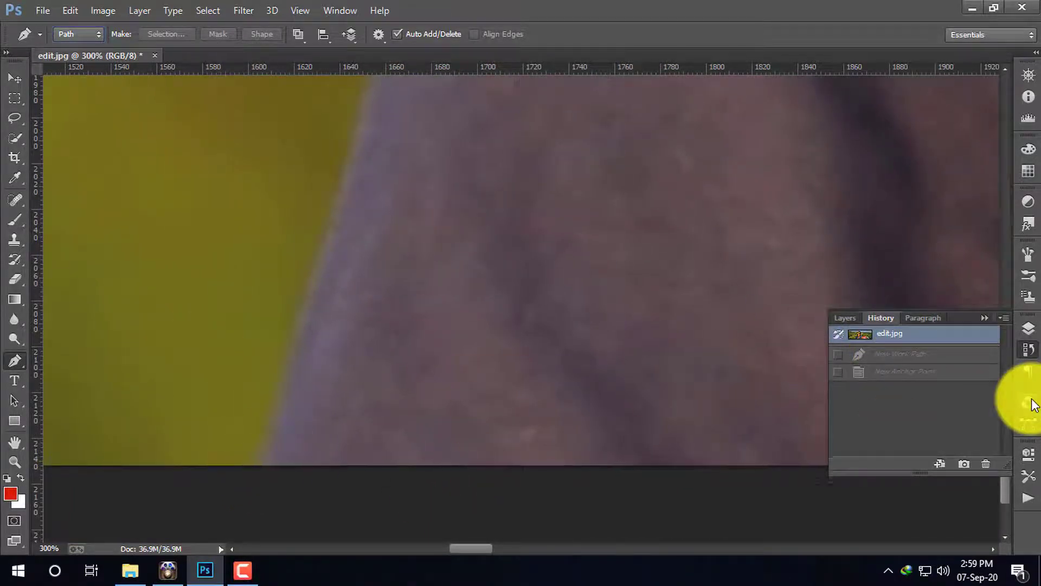
key("ctrl+plus")
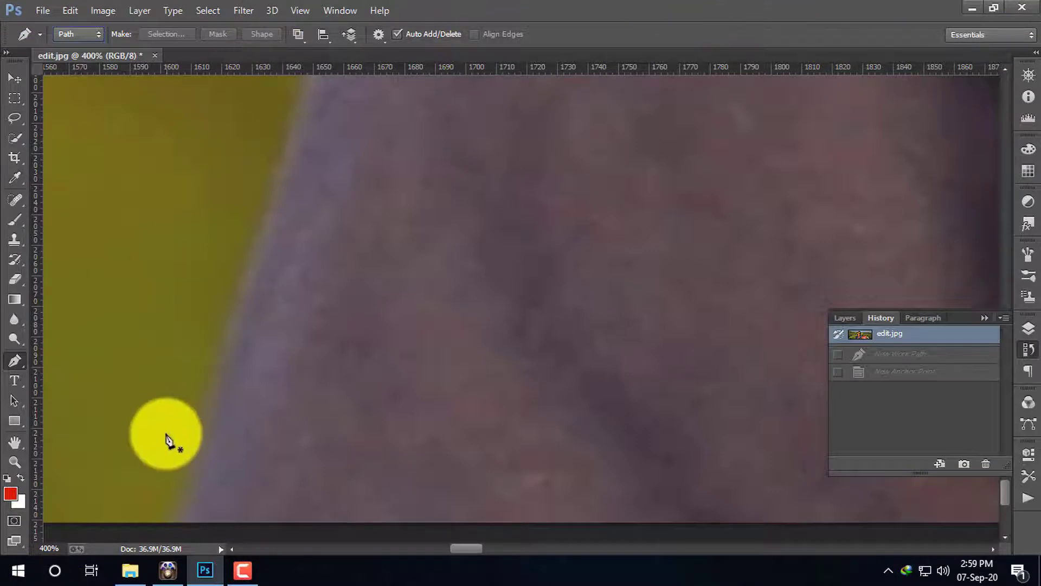
key("ctrl+plus")
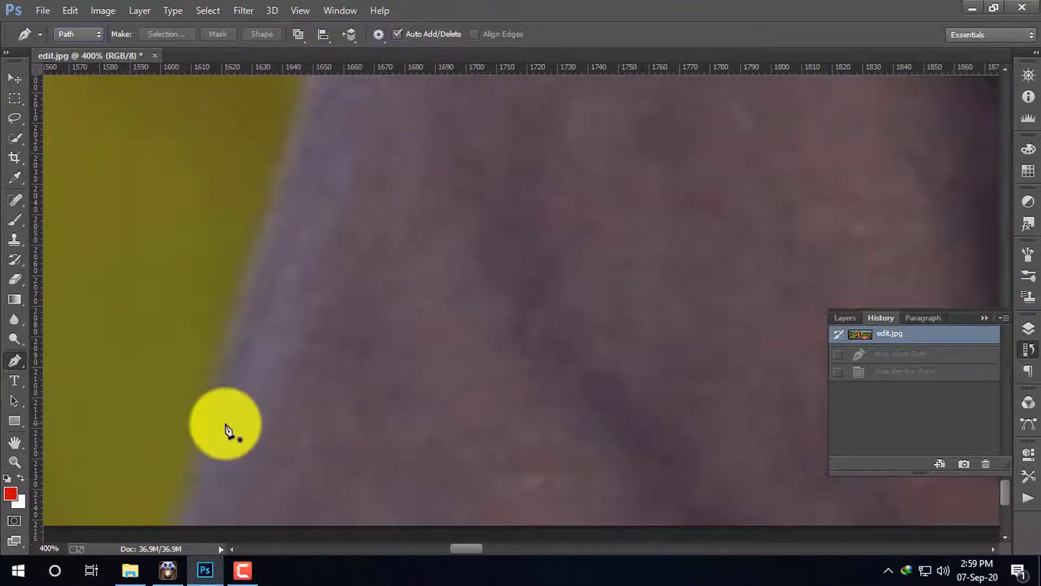
left_click_drag(234, 411, 333, 270)
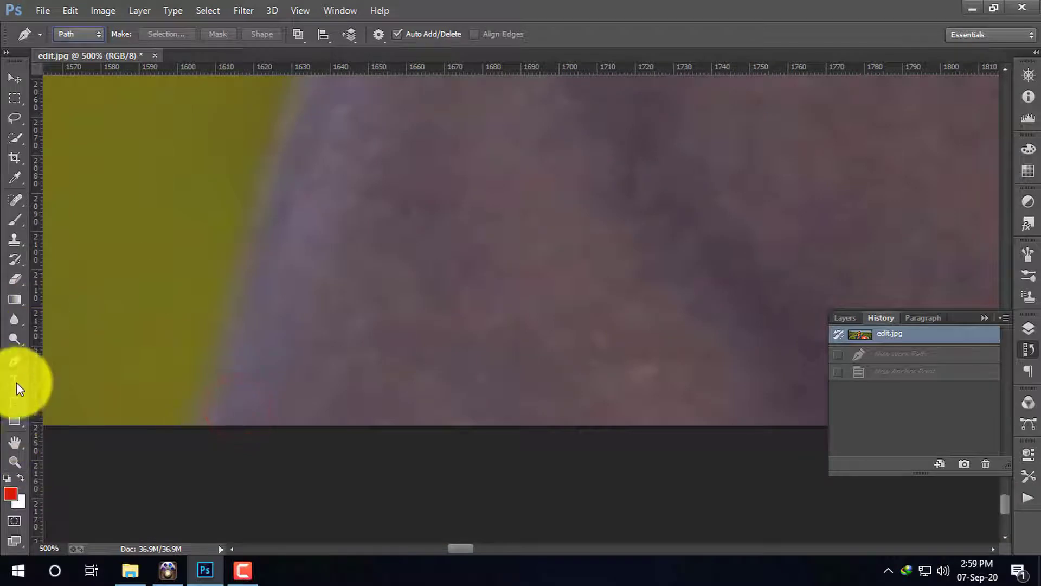
left_click(21, 359)
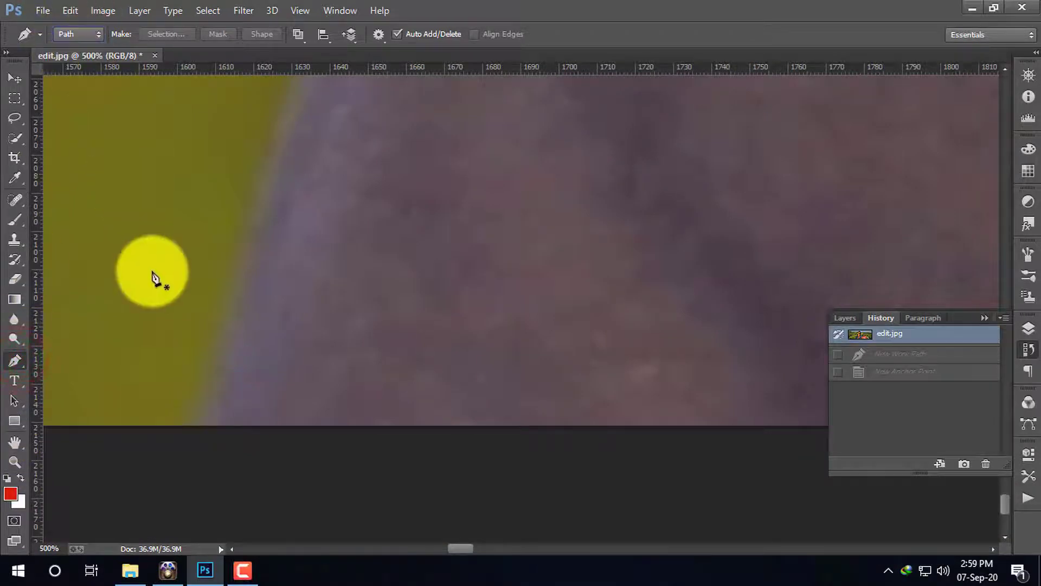
left_click(192, 427)
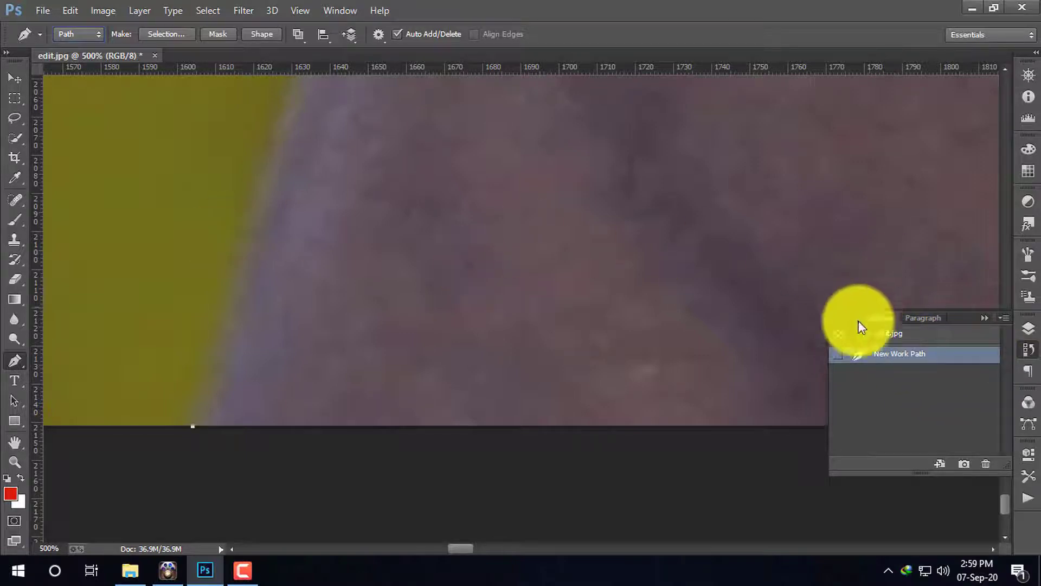
Add a second anchor point with short curve handles farther up the sleeve's outer edge
left_click_drag(406, 121, 372, 302)
left_click(290, 180)
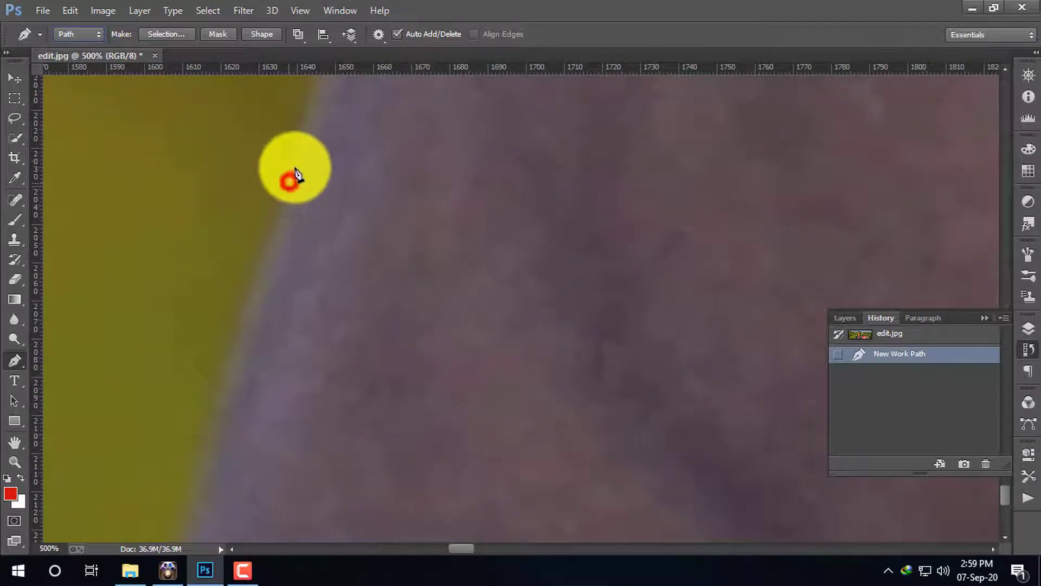
left_click_drag(295, 172, 300, 149)
key("ctrl+plus")
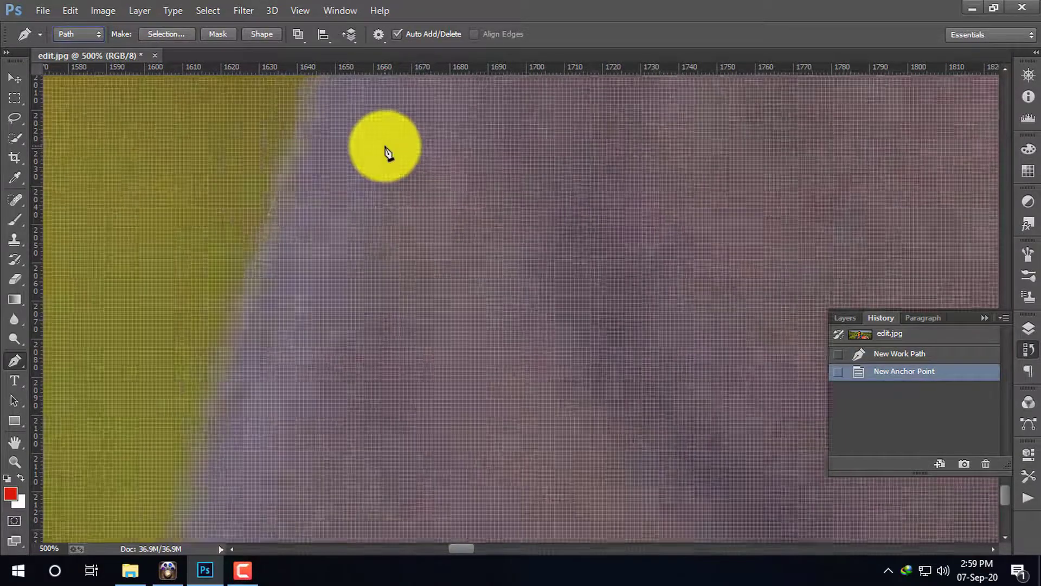
key("ctrl+minus")
key("ctrl+minus")
key("ctrl+minus")
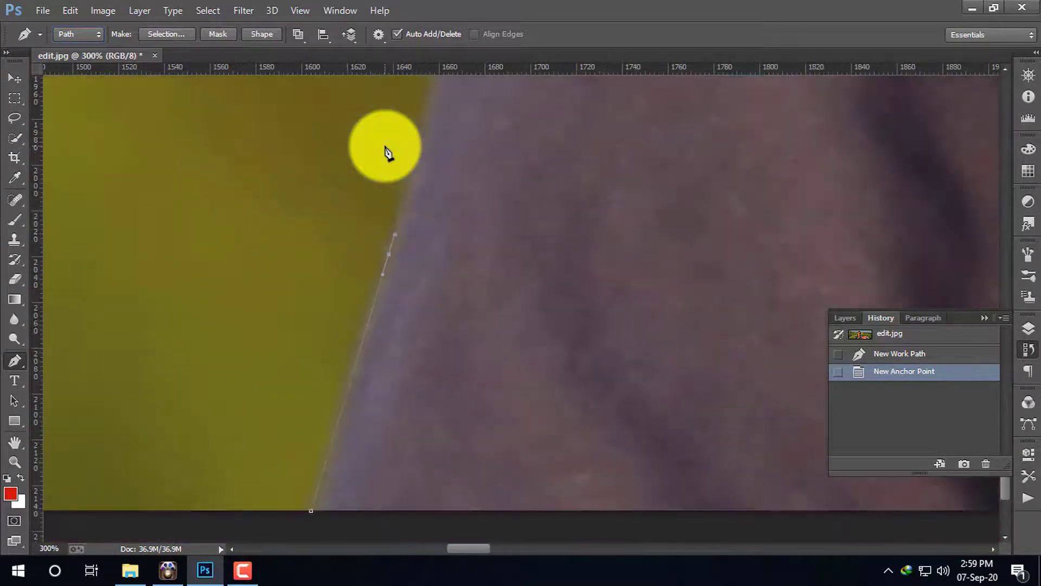
Extend the path up the sleeve toward the shoulder with two more anchor points, shaping the last one's handles to the edge
left_click_drag(542, 141, 463, 399)
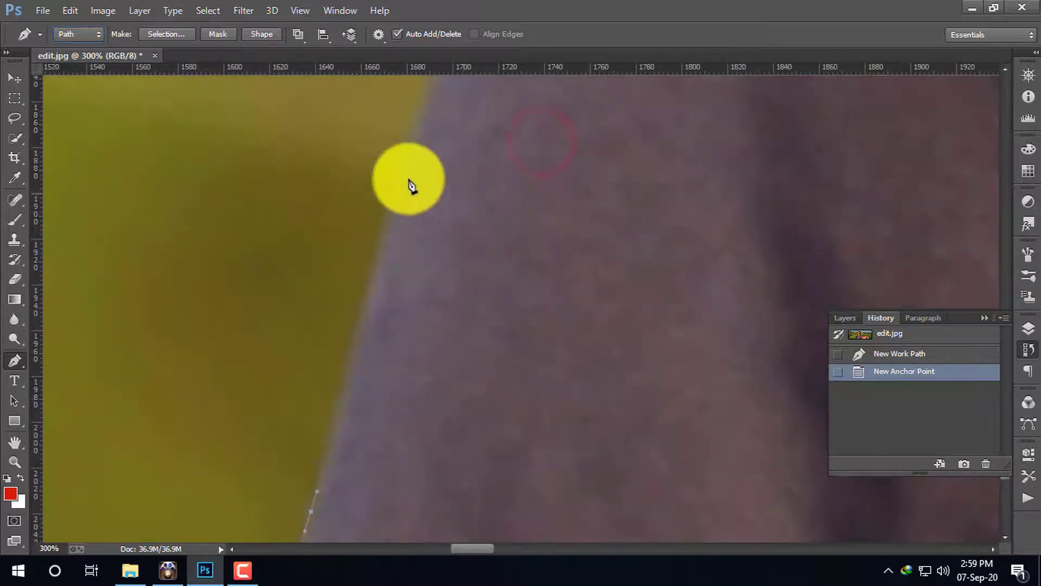
left_click(421, 129)
left_click_drag(521, 107, 439, 421)
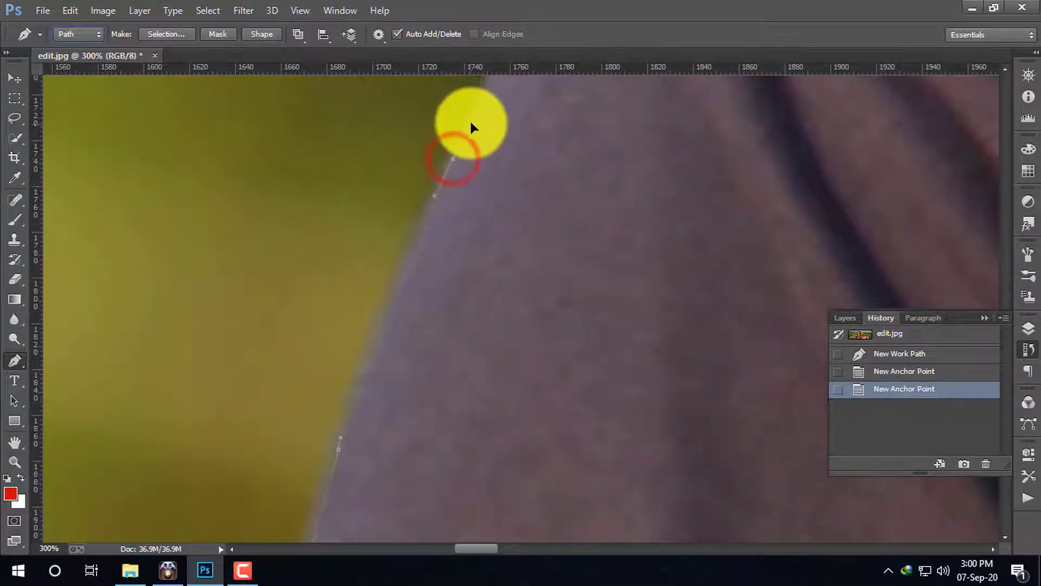
left_click_drag(460, 137, 539, 174)
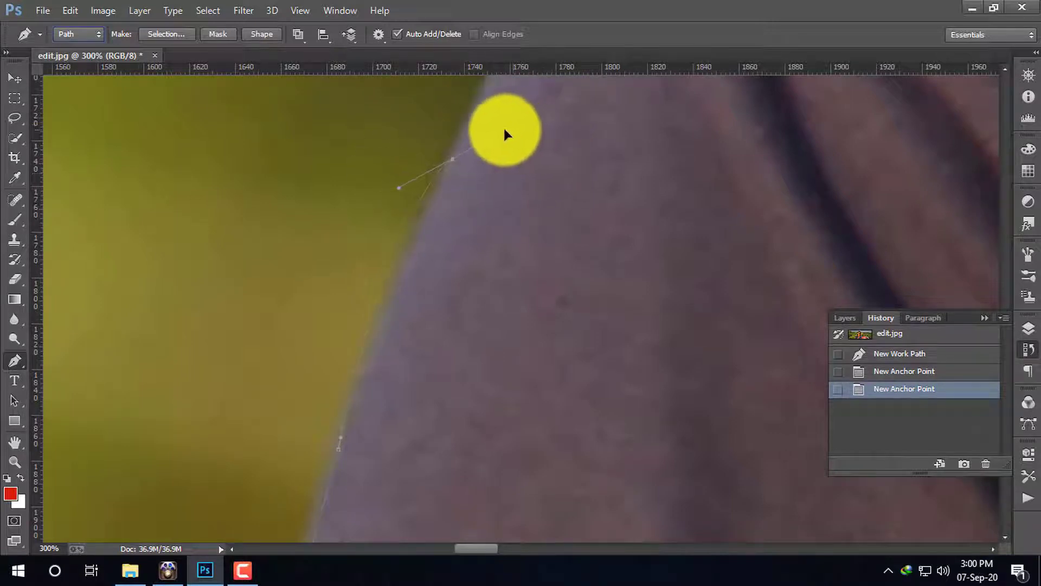
left_click_drag(499, 123, 499, 123)
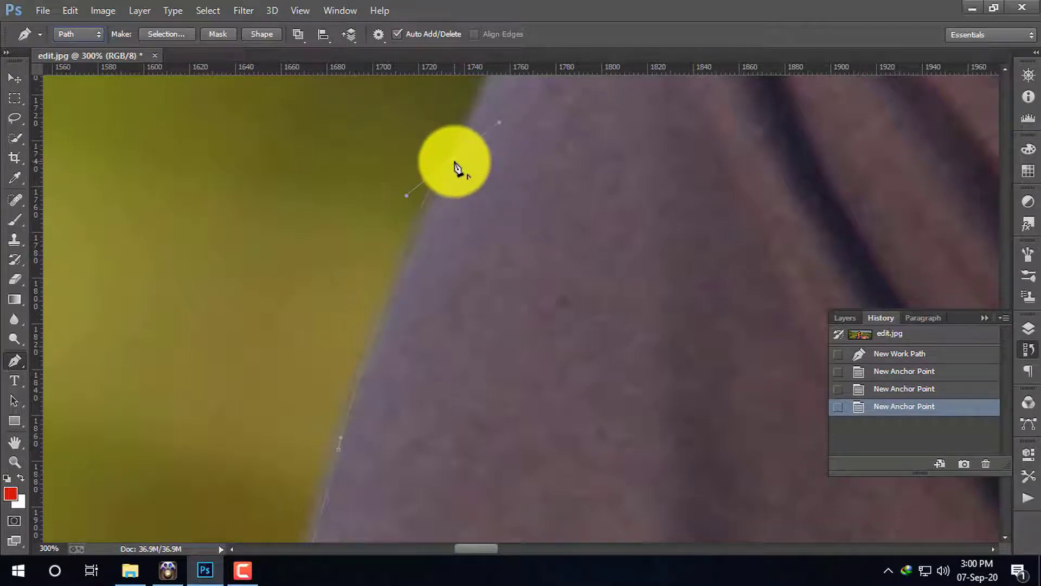
Remove the last anchor point's forward handle and add another curved anchor point farther up the sleeve edge toward the shoulder
left_click(455, 163)
left_click_drag(513, 126, 497, 305)
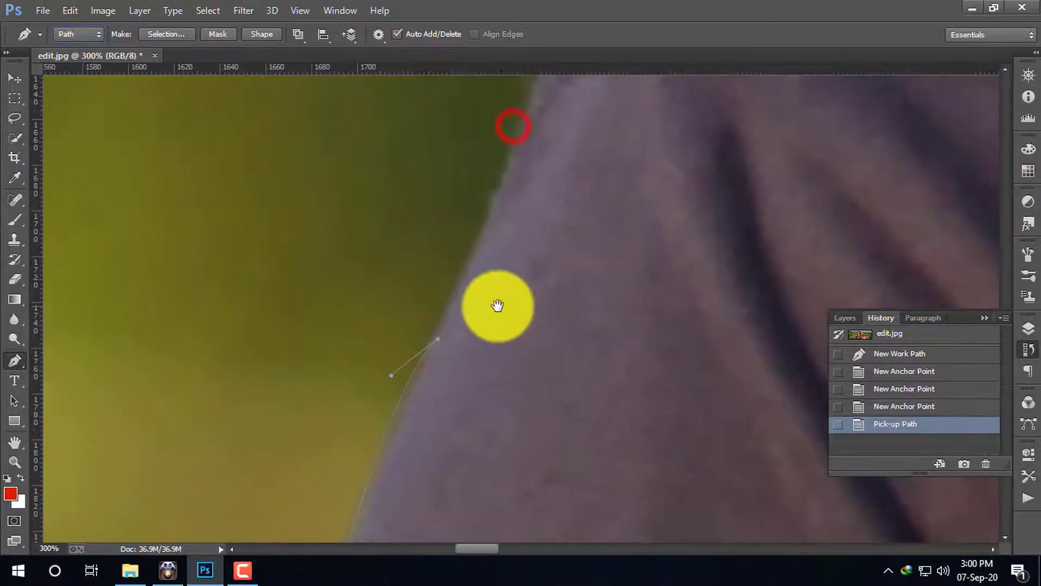
left_click(523, 124)
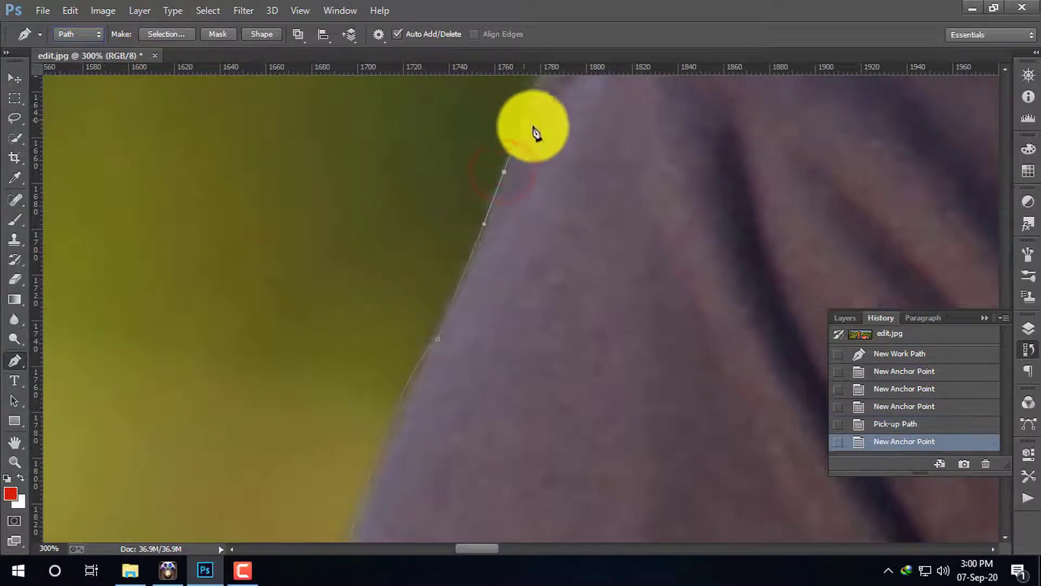
left_click_drag(544, 130, 527, 376)
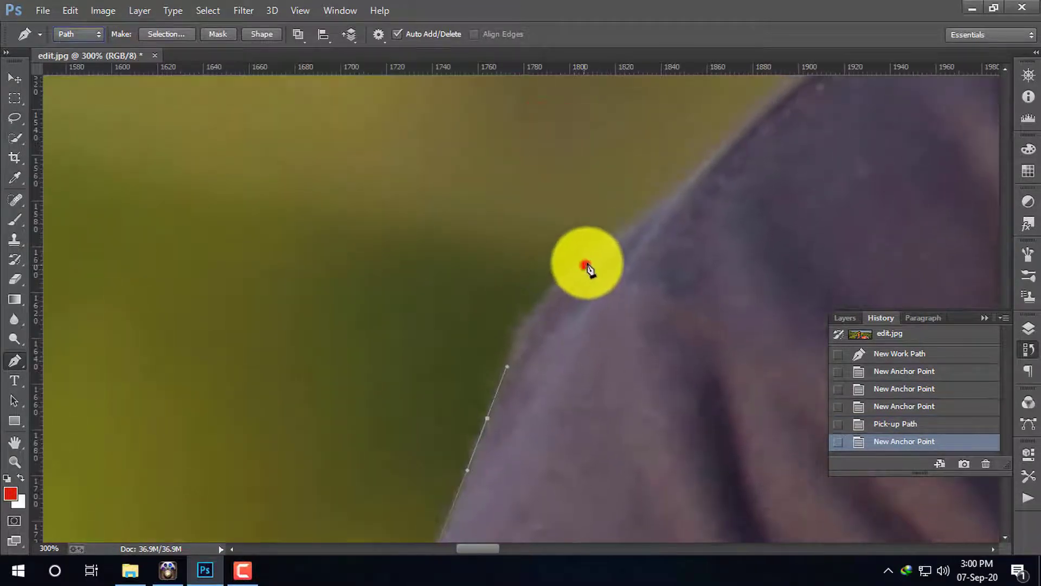
Add an anchor point where the sleeve bends into the shoulder, curve its handles to the edge and remove its forward handle
left_click_drag(614, 247, 656, 386)
left_click_drag(654, 256, 646, 233)
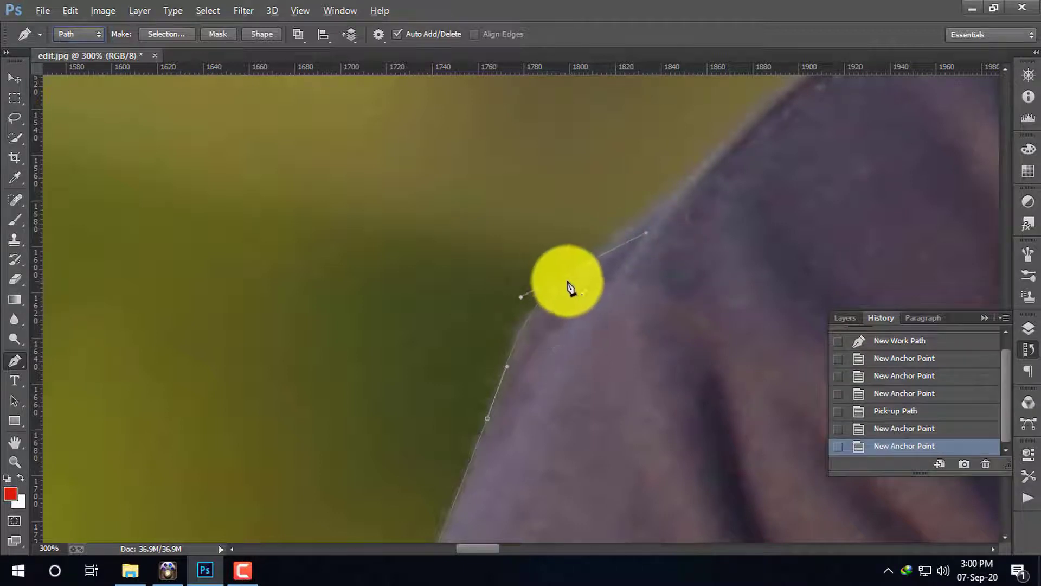
left_click(583, 266)
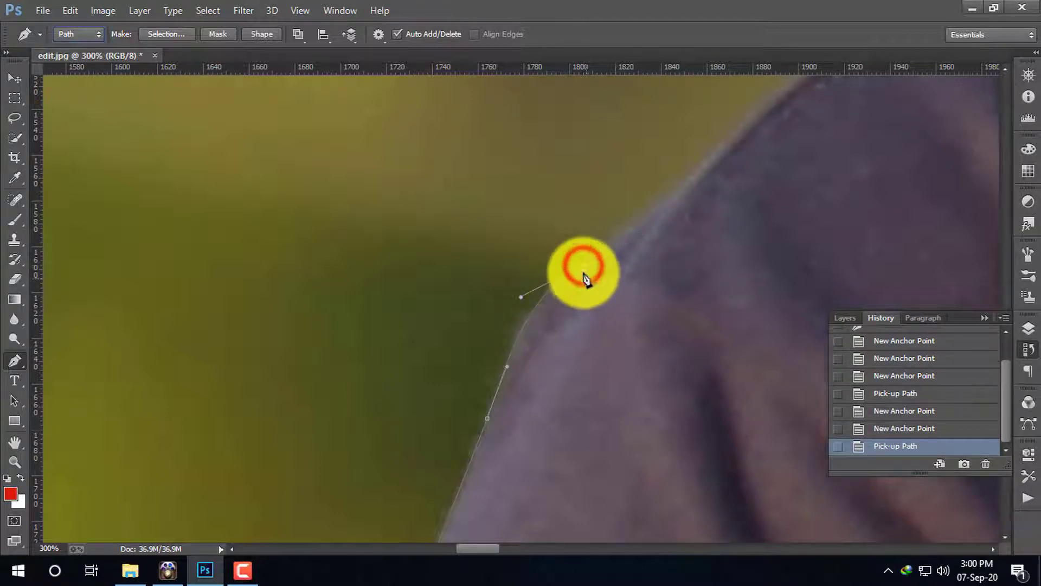
Continue the path over the rounded shoulder with two curved anchor points and remove the second one's forward handle
mouse_move(698, 208)
left_mouse_down()
mouse_move(658, 281)
mouse_move(606, 322)
left_mouse_up()
left_click_drag(657, 244, 668, 238)
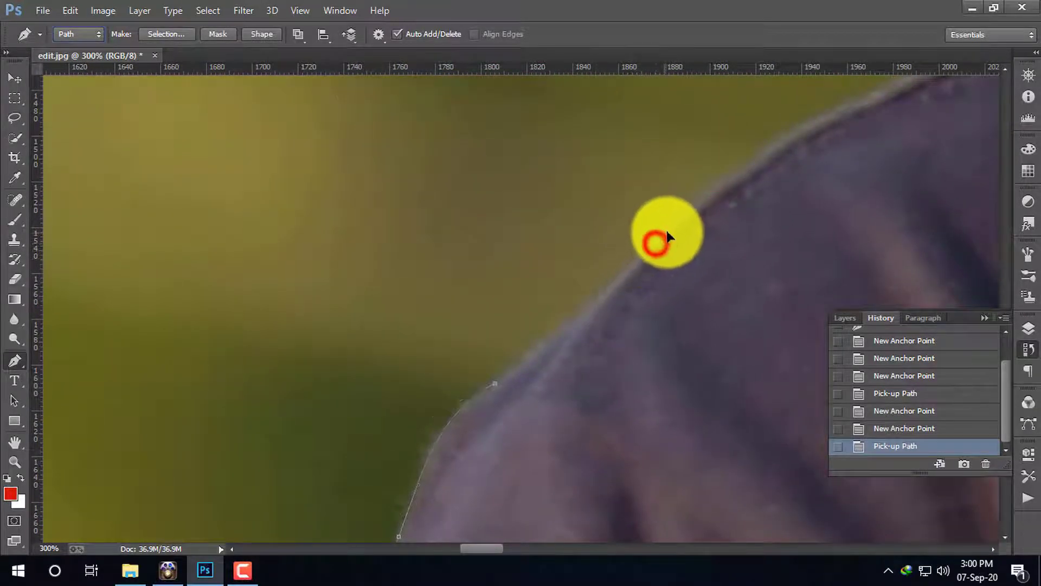
left_click_drag(758, 193, 647, 332)
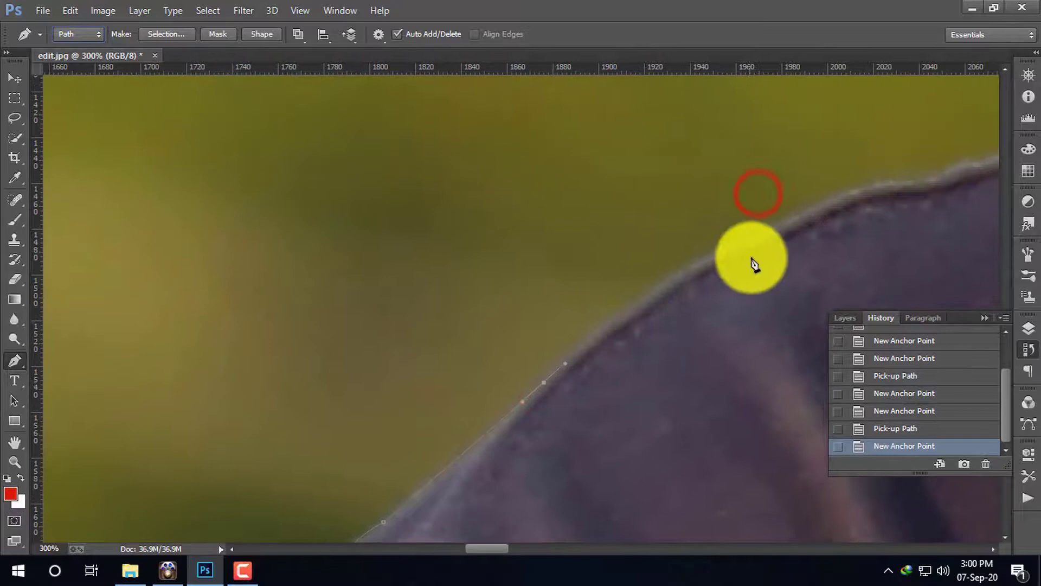
left_click_drag(779, 227, 628, 322)
left_click(779, 228, "alt")
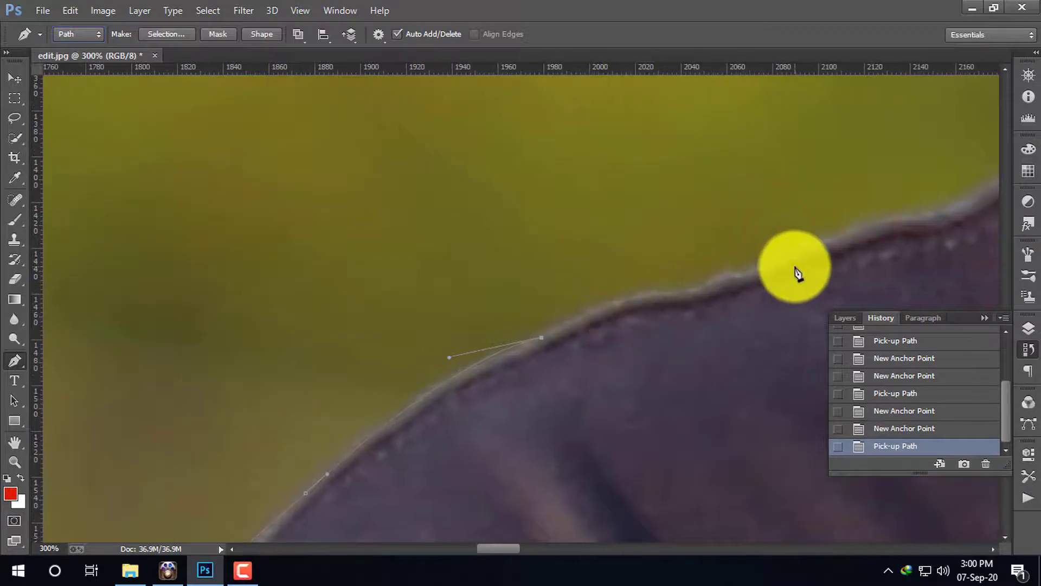
Try to extend the path along the shoulder seam to the collar with three widely spaced anchor points
key("ctrl+minus")
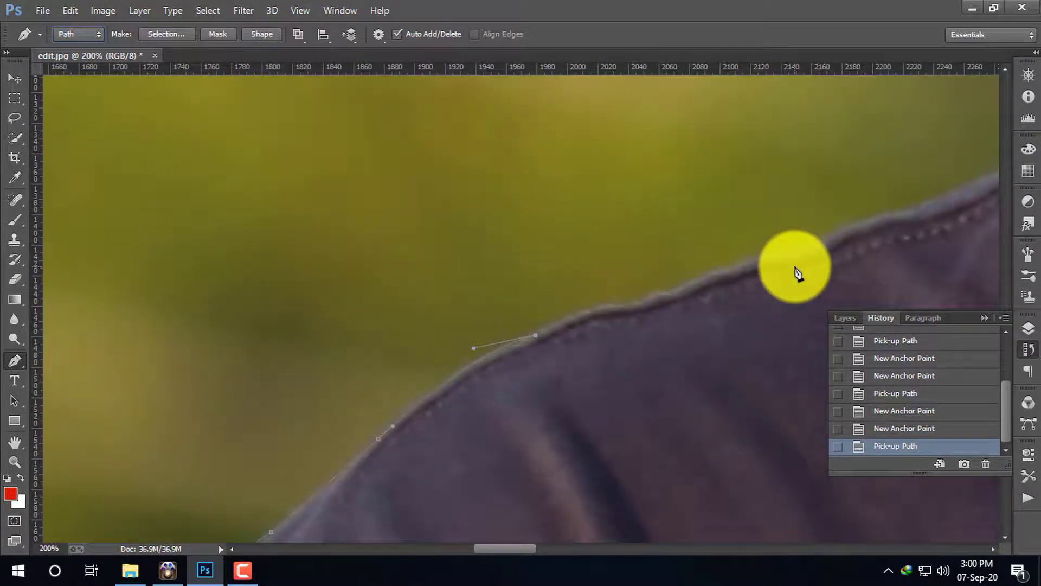
left_click_drag(894, 204, 730, 265)
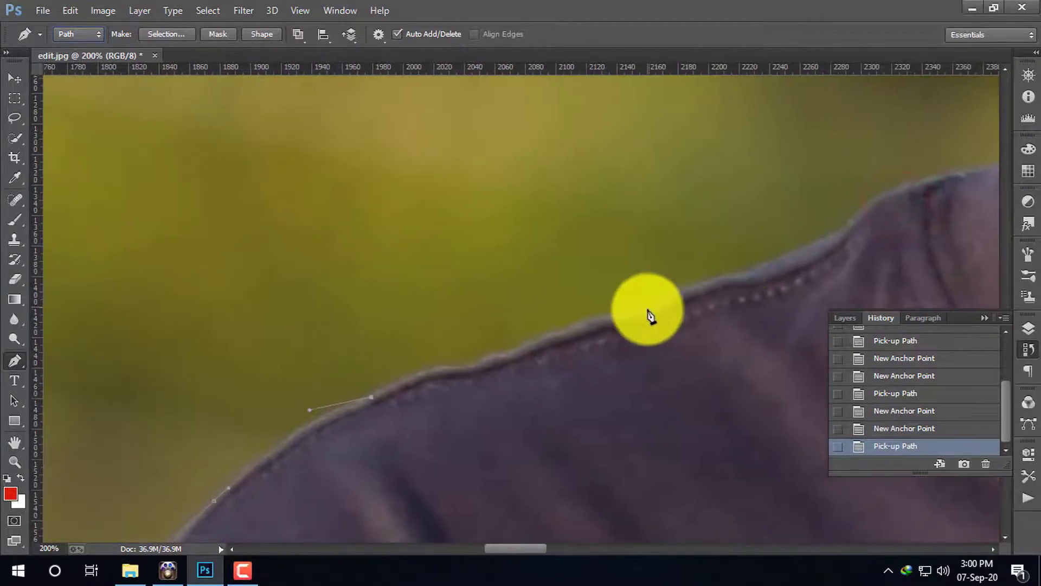
left_click_drag(645, 310, 744, 281)
left_click(646, 311)
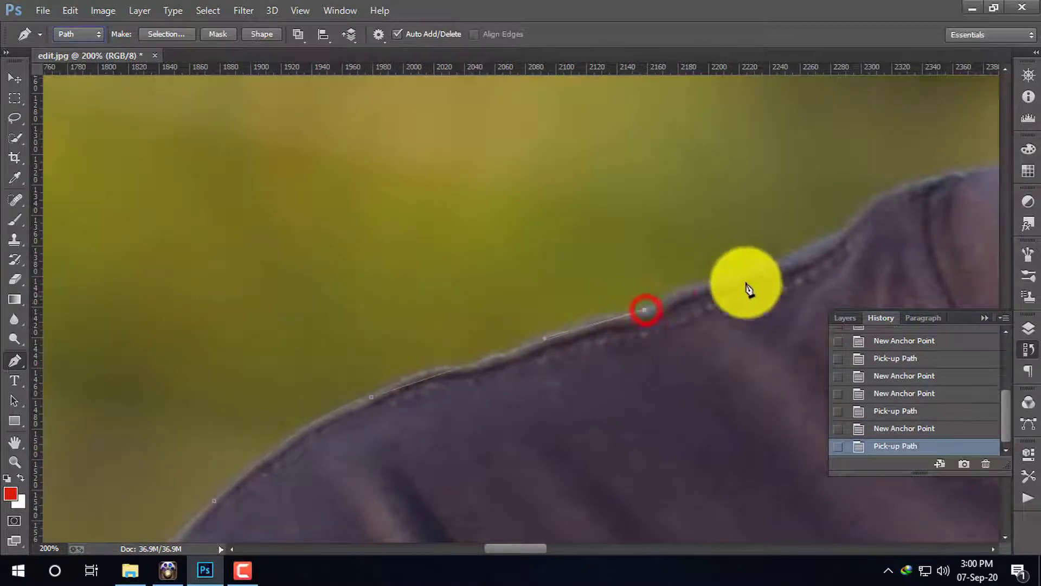
left_click_drag(833, 240, 863, 216)
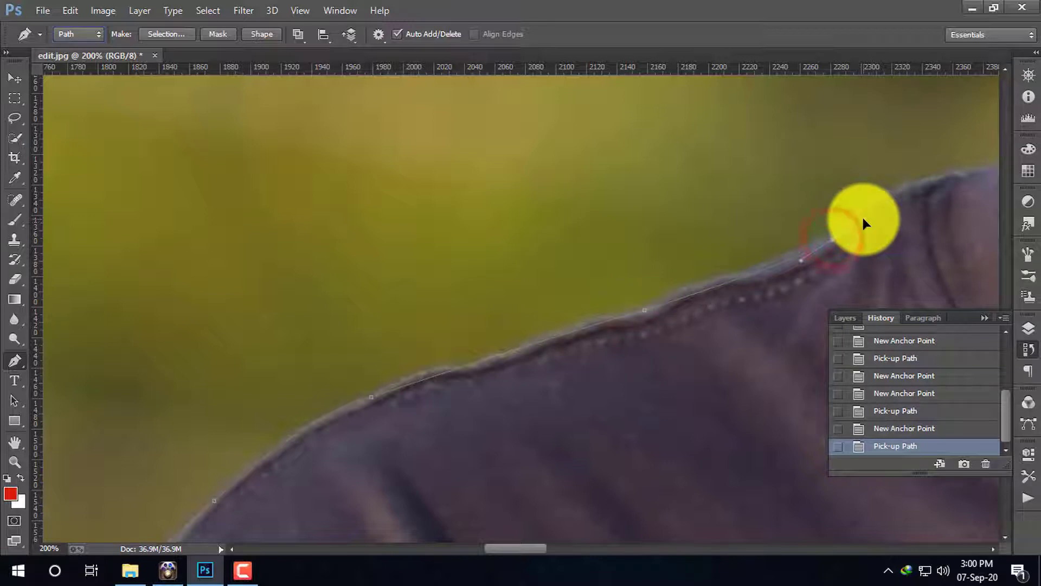
left_click(833, 240, "alt")
left_click_drag(902, 193, 653, 321)
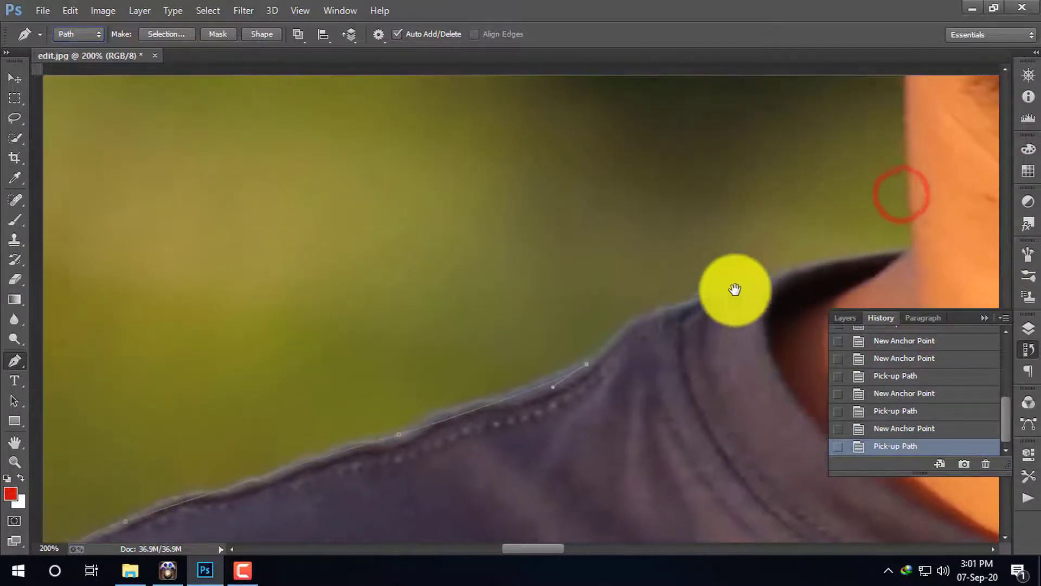
left_click_drag(732, 301, 755, 288)
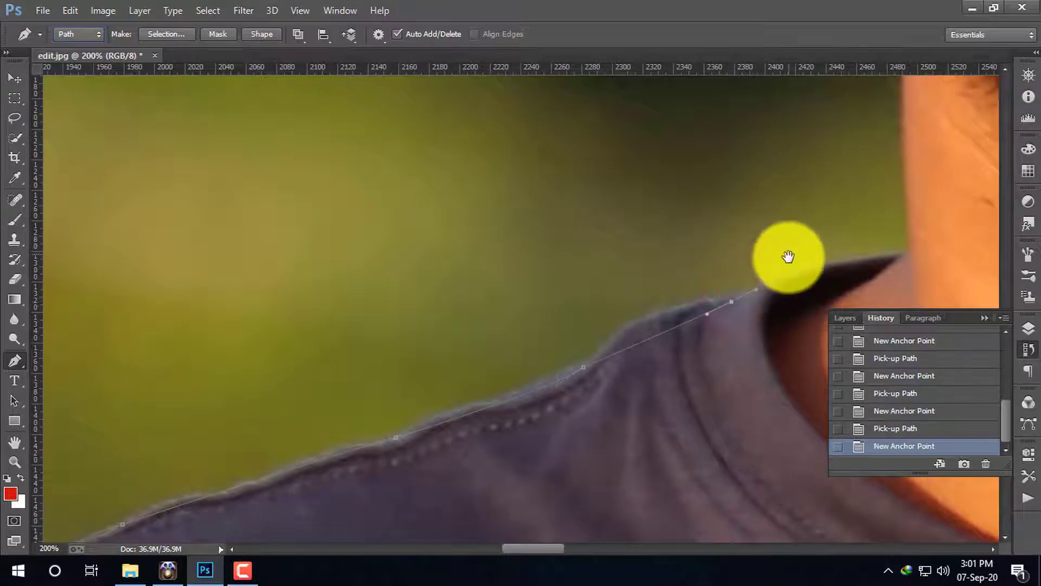
Undo the last three anchor points by stepping the history back to the handle removal at the rounded shoulder
scroll(787, 262, "up", 3)
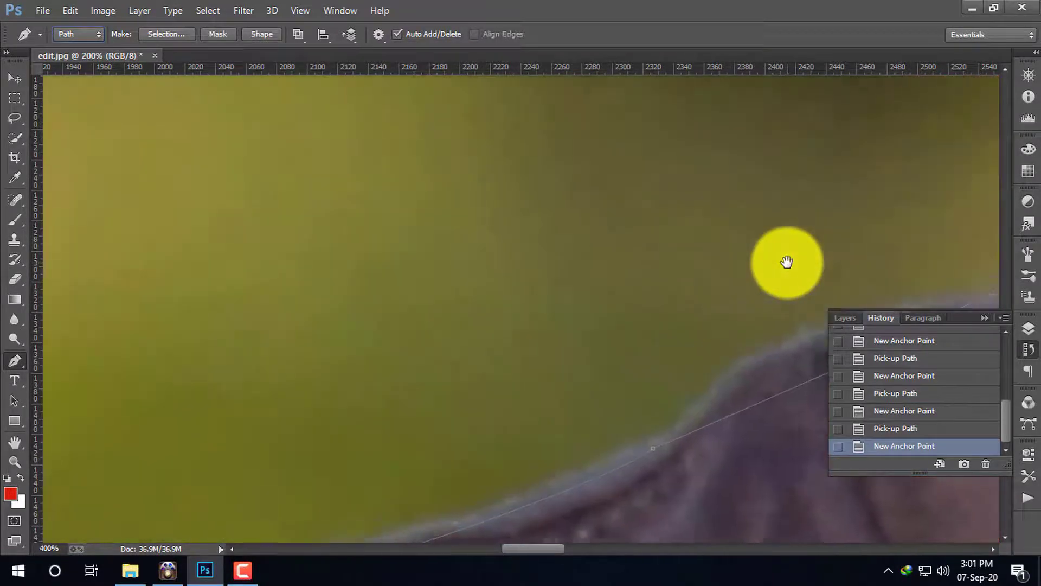
left_click_drag(749, 311, 381, 314)
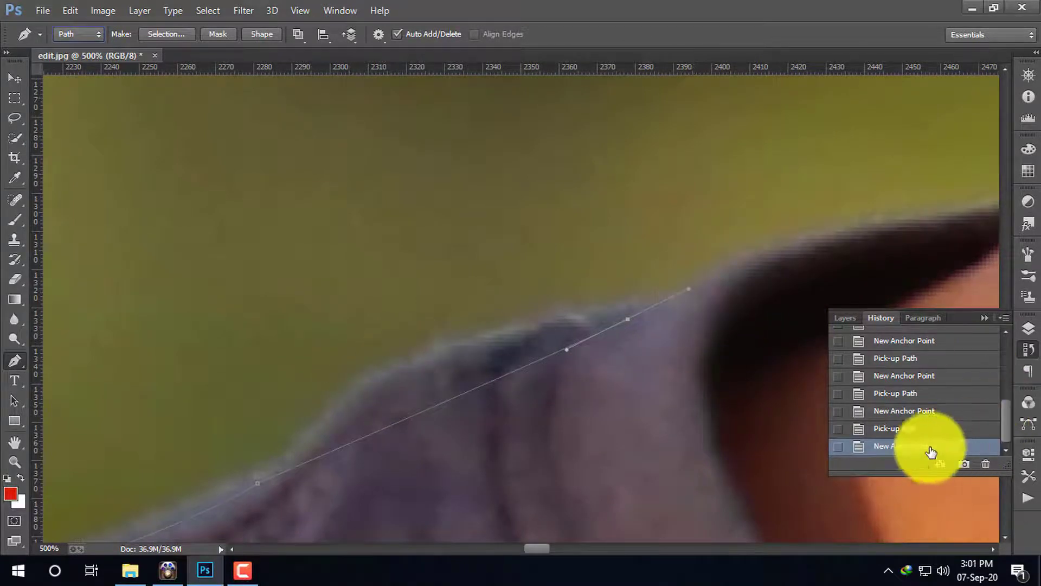
left_click(903, 431)
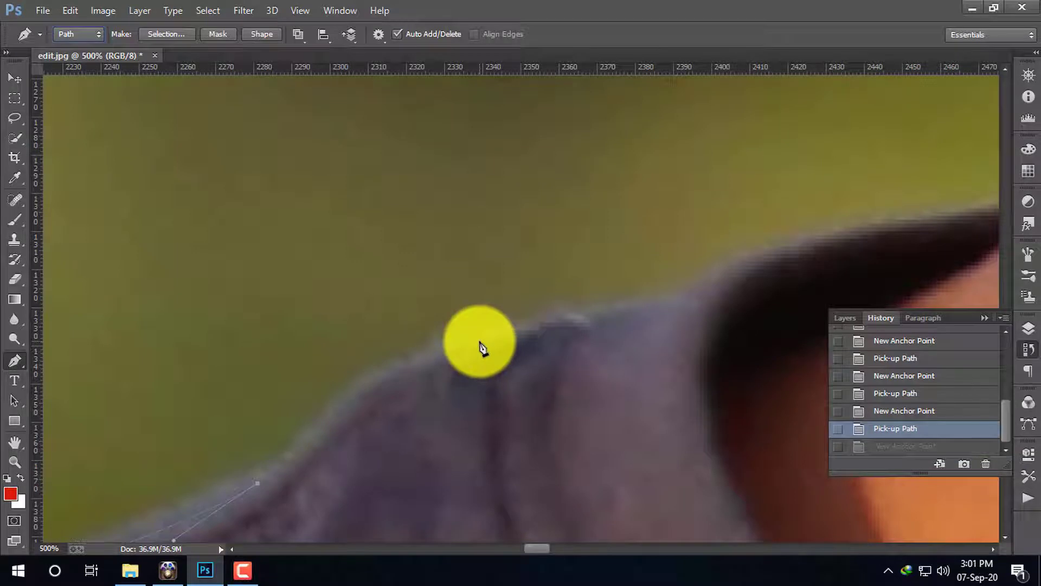
left_click_drag(326, 433, 707, 221)
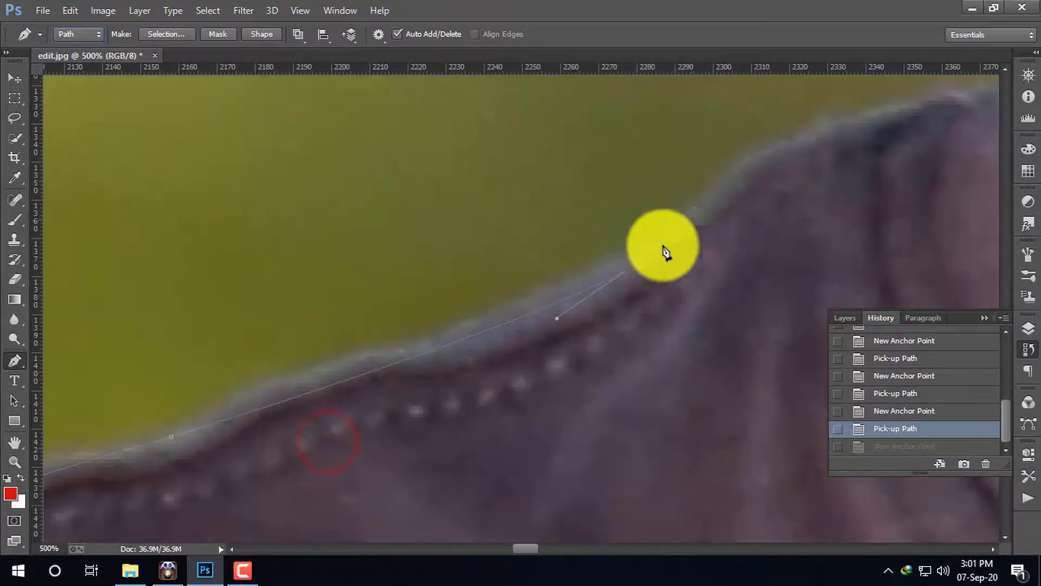
left_click(932, 411)
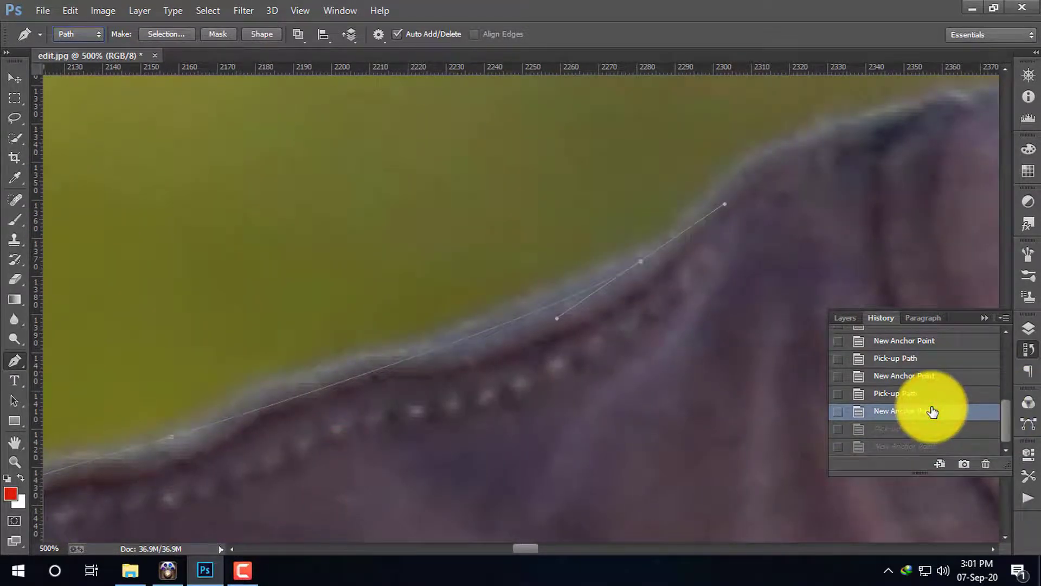
key("ctrl+minus")
key("ctrl+minus")
left_click(916, 376)
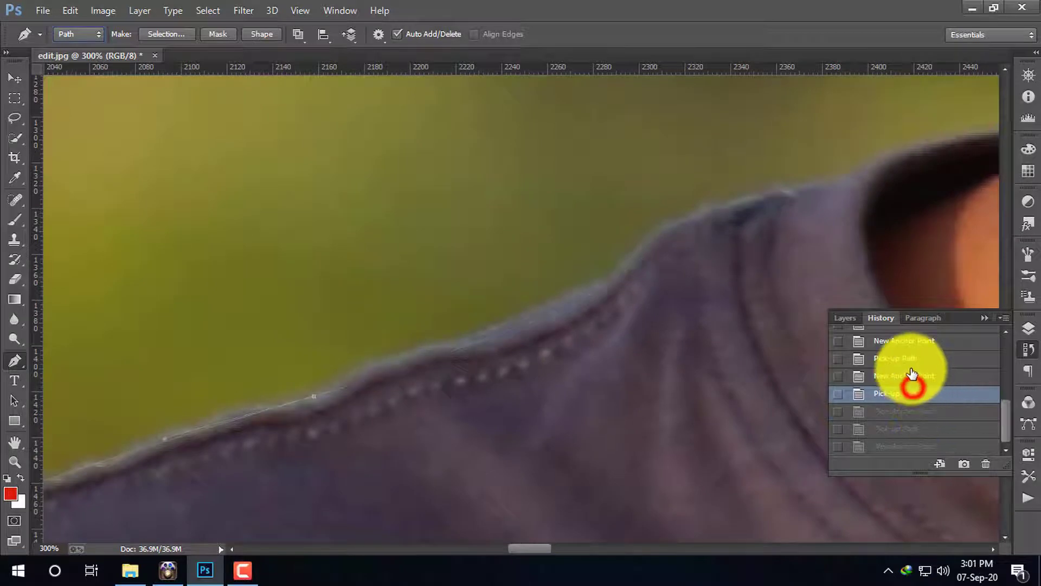
left_click(914, 359)
left_click_drag(319, 383, 510, 374)
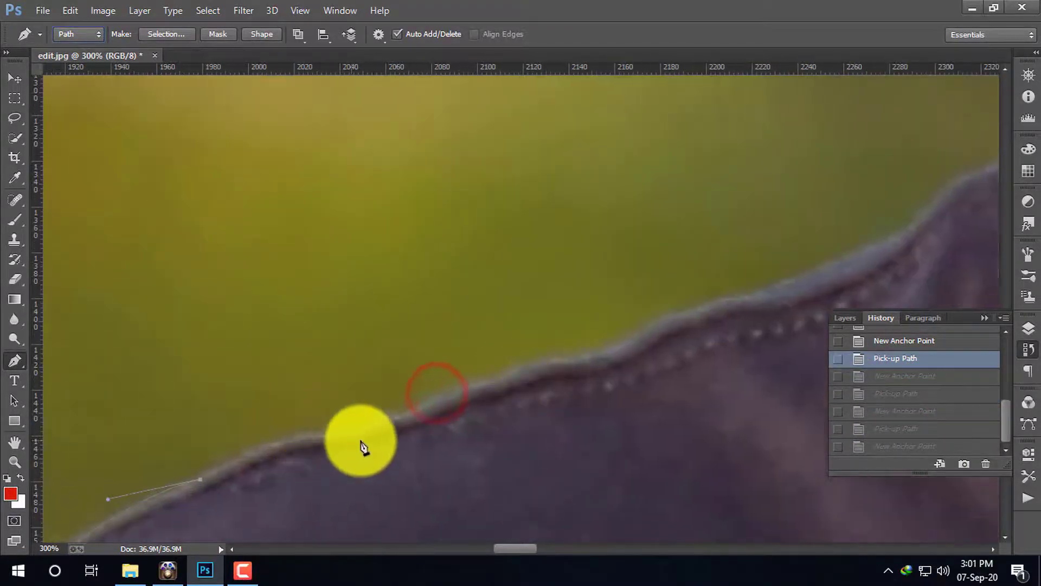
left_click(901, 379)
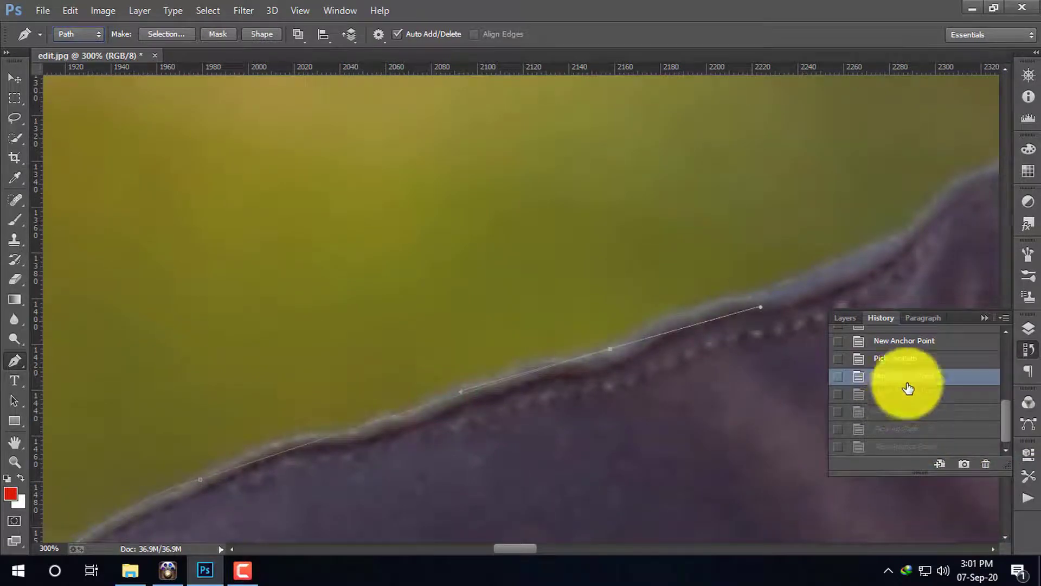
left_click(889, 359)
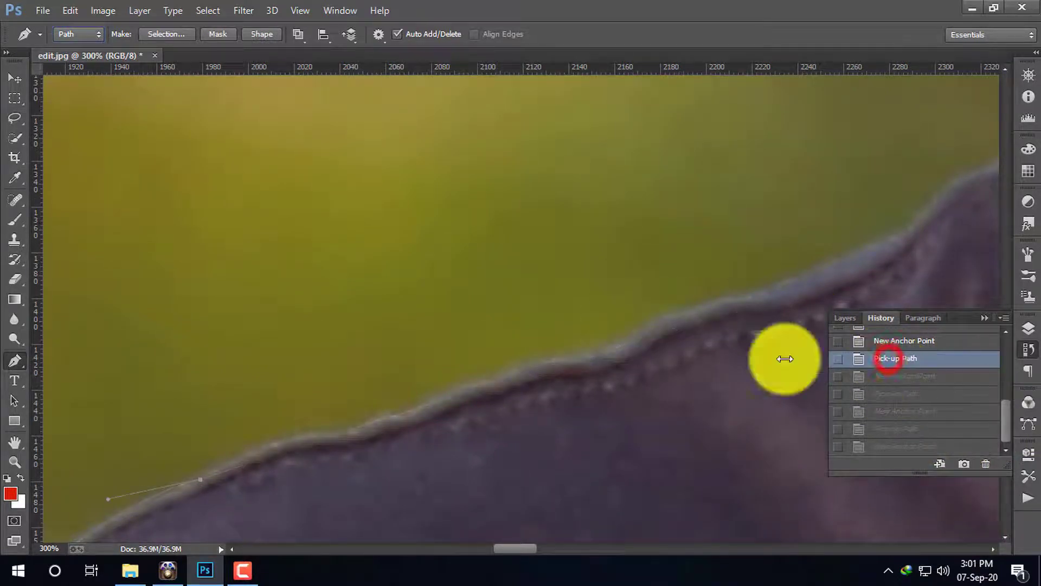
Add a closer curved anchor point at the start of the shoulder's upper edge and remove its forward handle
left_click(457, 421)
key("ctrl+plus")
key("ctrl+plus")
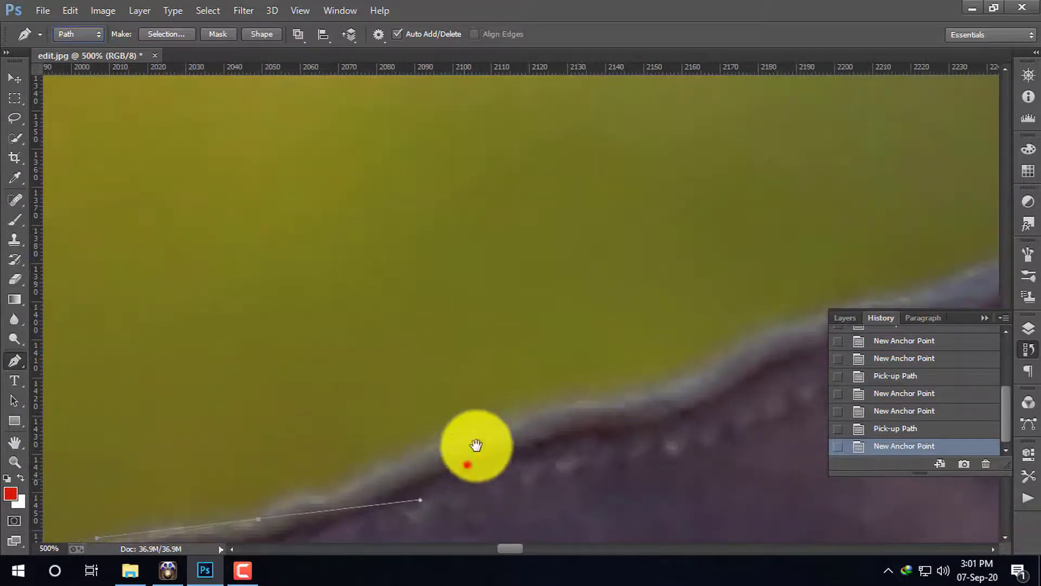
left_click_drag(467, 464, 553, 330)
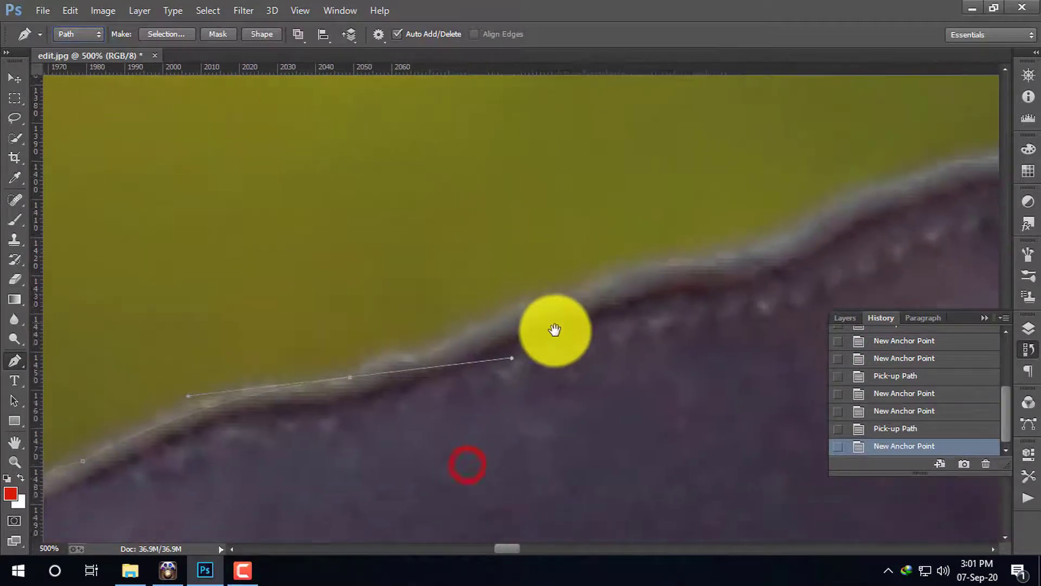
left_click(350, 380)
Extend the path along the shoulder's upper edge with four closely spaced anchor points, removing the first one's forward handle
left_click(539, 305)
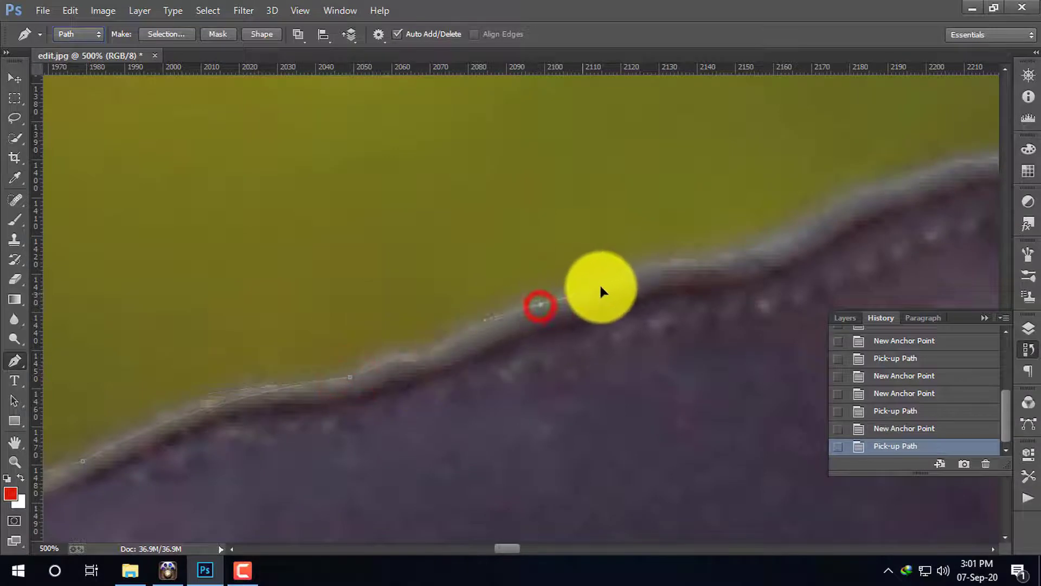
left_click(634, 281)
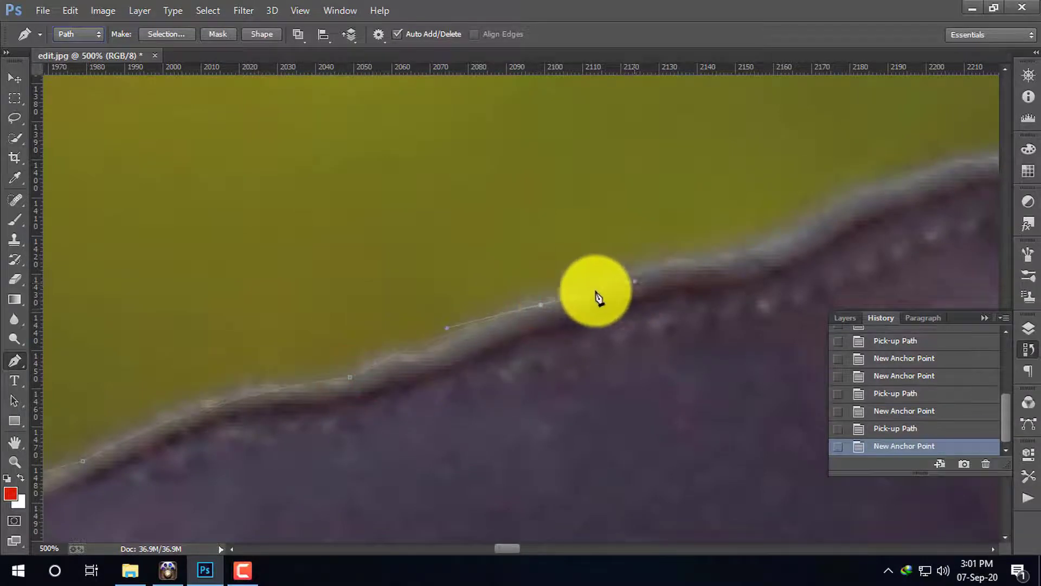
left_click(541, 305)
left_click(698, 262)
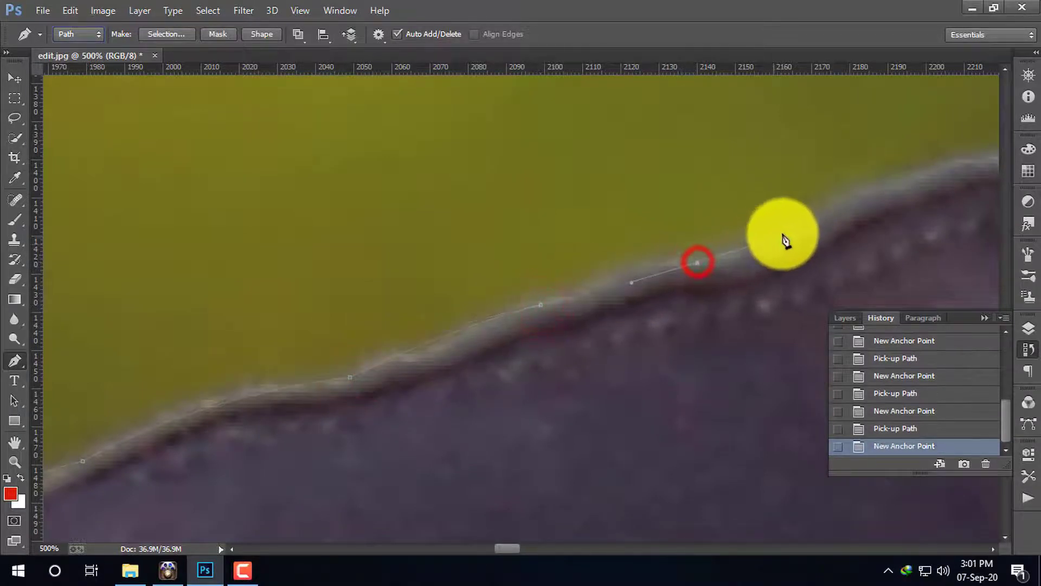
left_click(782, 235)
left_click(825, 200)
Try a curved anchor point farther along the shoulder's upper edge and undo it
left_click_drag(876, 206, 560, 279)
left_click(645, 246)
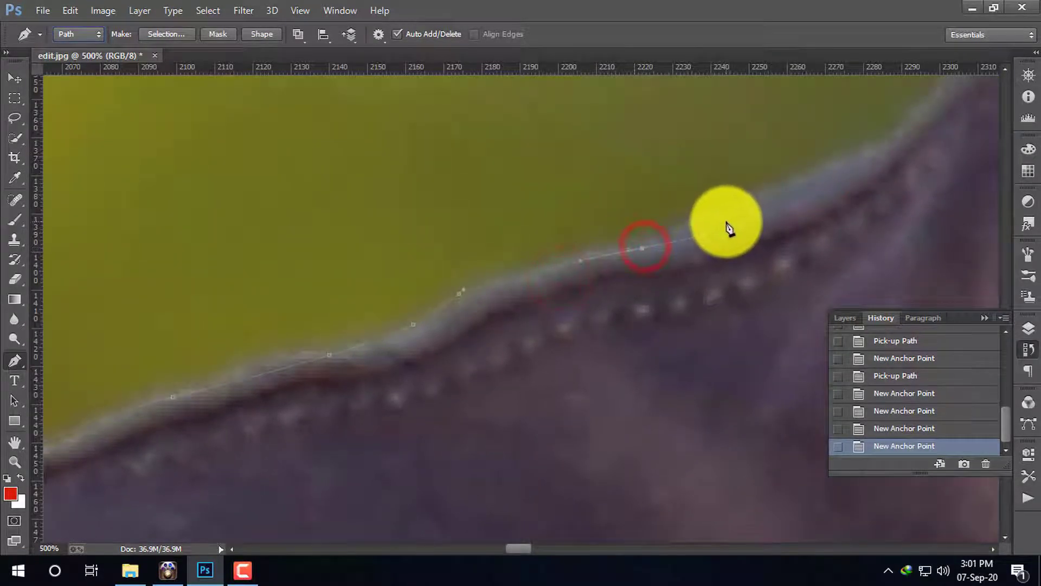
left_click(704, 236)
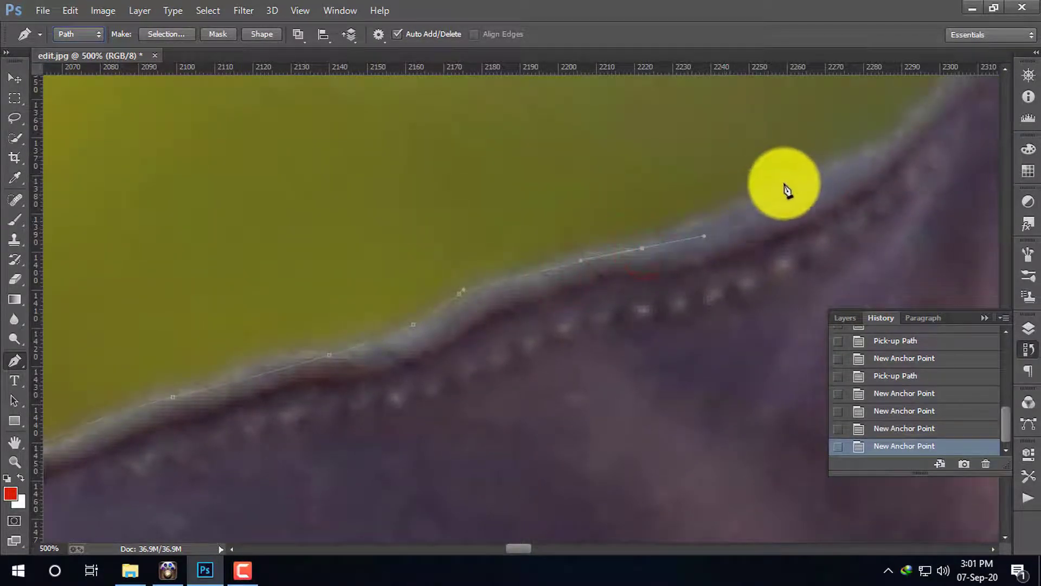
left_click(915, 431)
Extend the path with two anchor points, the second in the dip where the stitched shoulder seam ends, undoing a misplaced point between them
left_click(761, 200)
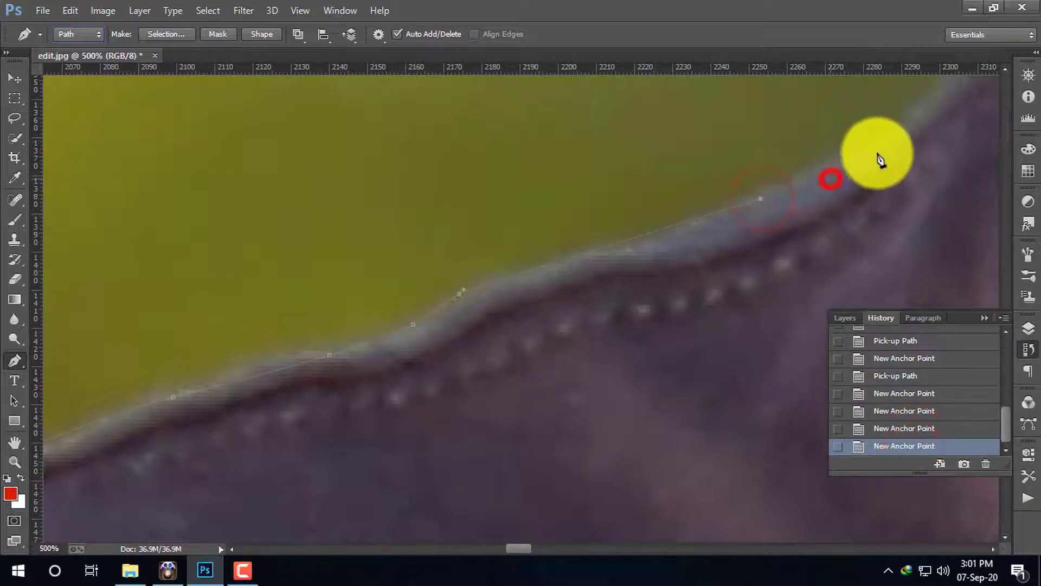
left_click(909, 429)
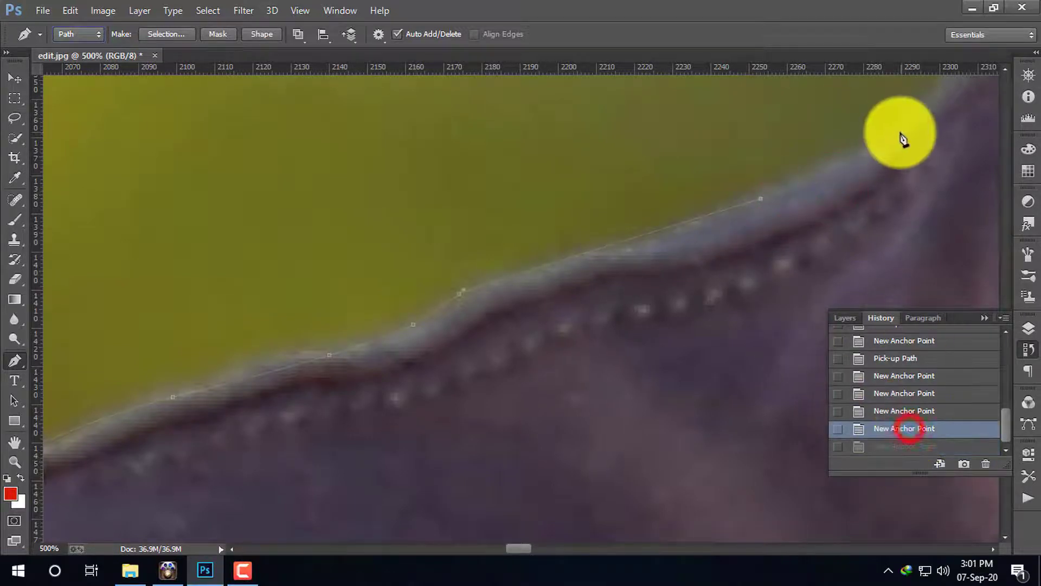
left_click(898, 136)
Continue the path from the dip over the raised fabric to the start of the collar with four anchor points
left_click_drag(776, 219, 419, 449)
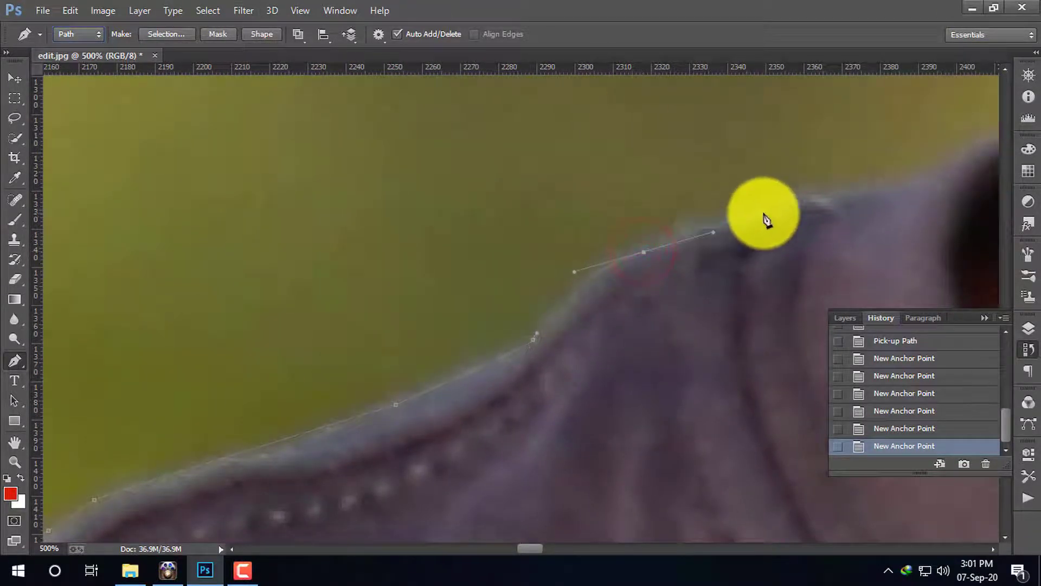
left_click_drag(774, 207, 847, 195)
left_click(896, 188)
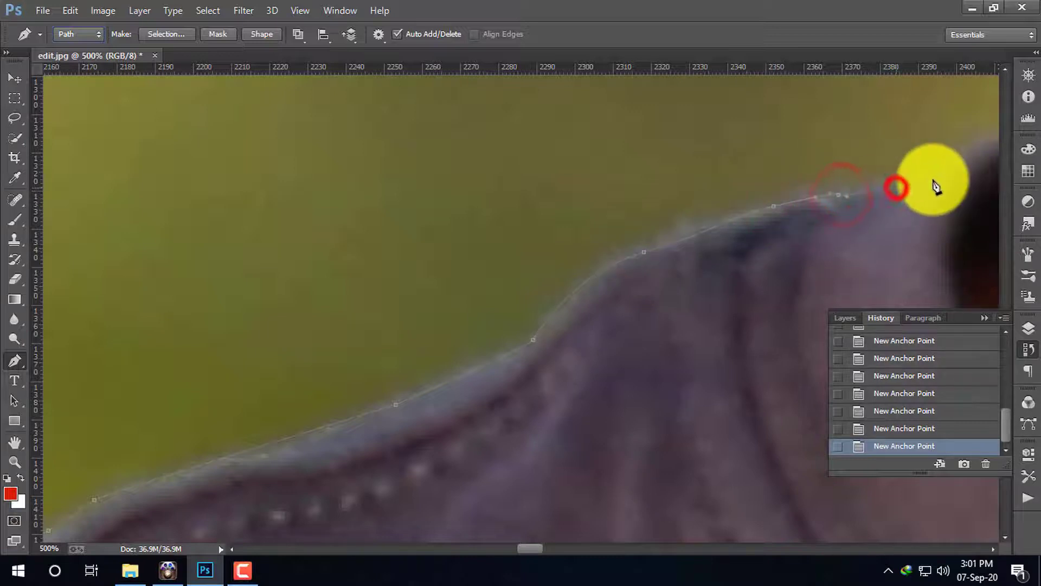
left_click(935, 173)
left_click_drag(932, 173, 674, 279)
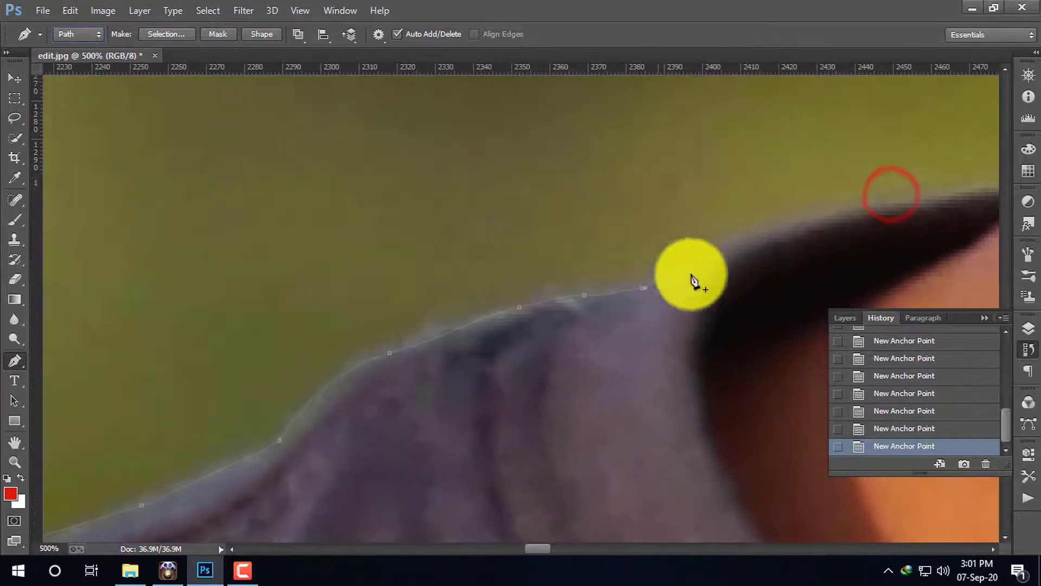
Extend the path along the collar's upper edge to its tip at the neck with several anchor points
left_click(787, 222)
left_click(898, 205)
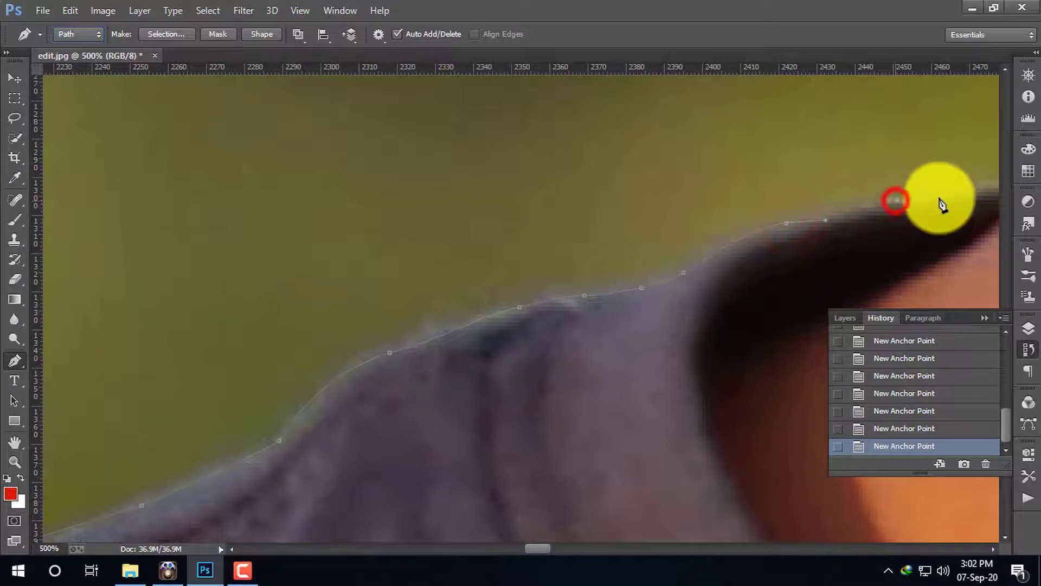
left_click_drag(803, 240, 603, 338)
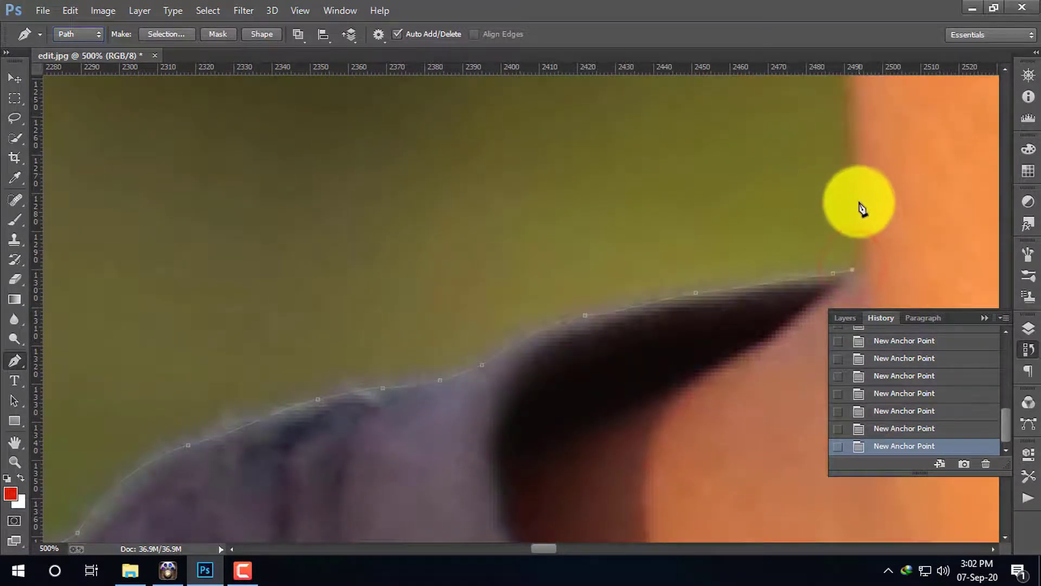
Continue the path up the neck and along the edge of the jaw to where the earlobe meets the cheek
left_click_drag(928, 116, 719, 307)
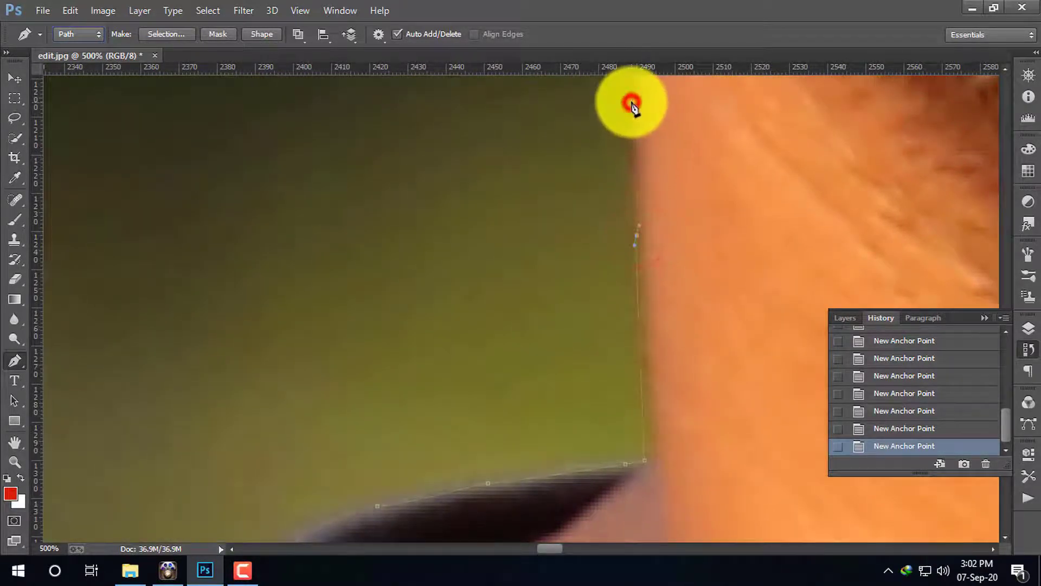
left_click_drag(588, 153, 544, 437)
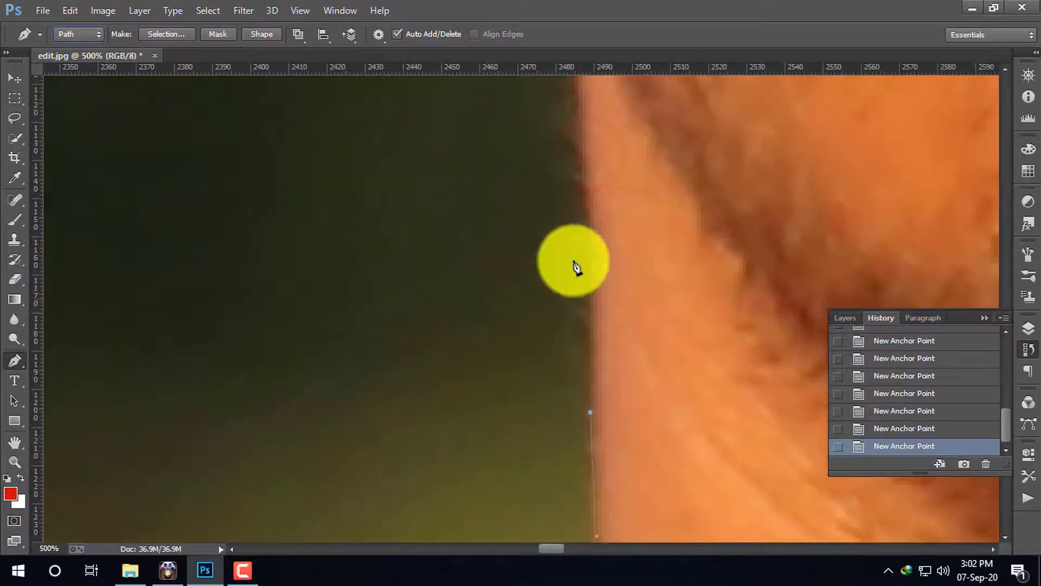
key("ctrl+minus")
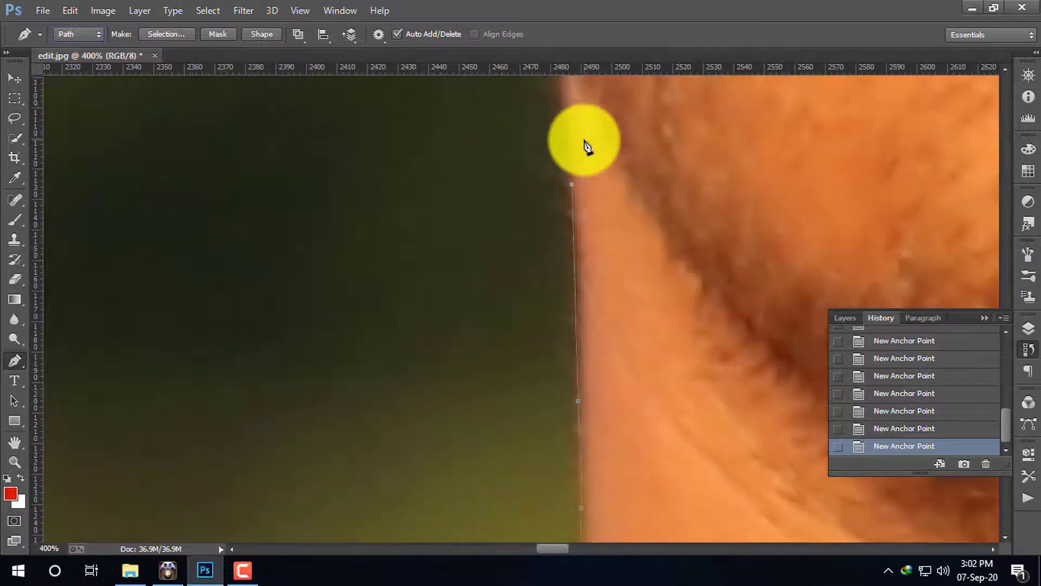
key("ctrl+minus")
left_click_drag(581, 226, 600, 393)
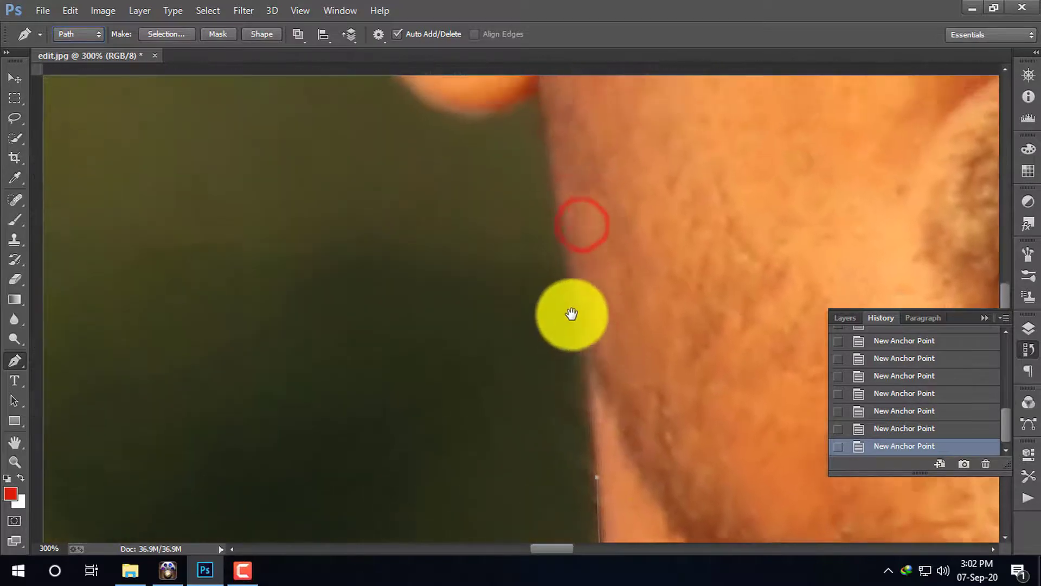
left_click(588, 336)
left_click_drag(563, 216, 563, 201)
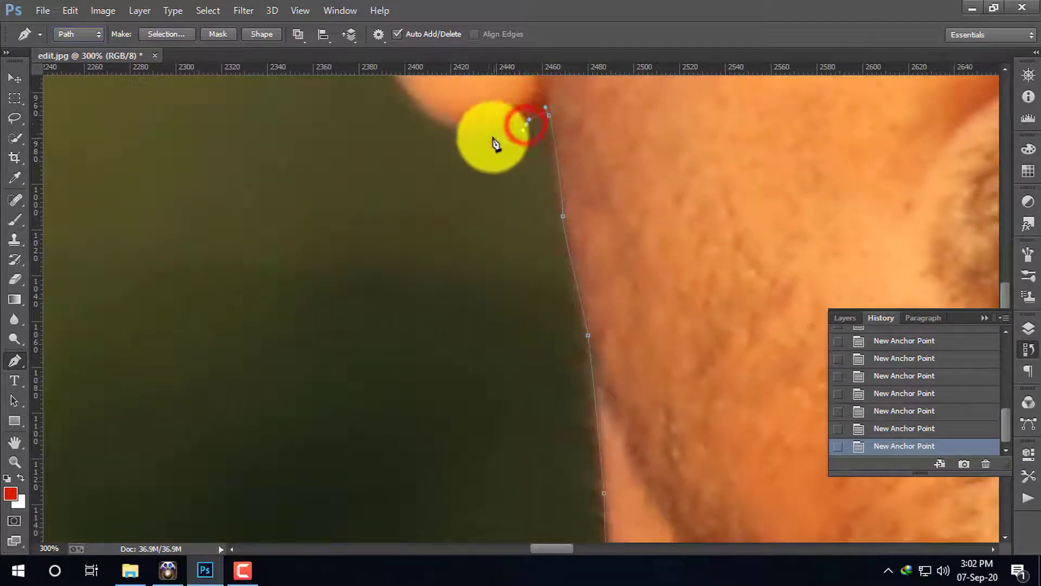
Curve the path around the bottom of the earlobe, undoing a misplaced anchor point and removing the final point's forward handle
left_click_drag(467, 140, 455, 140)
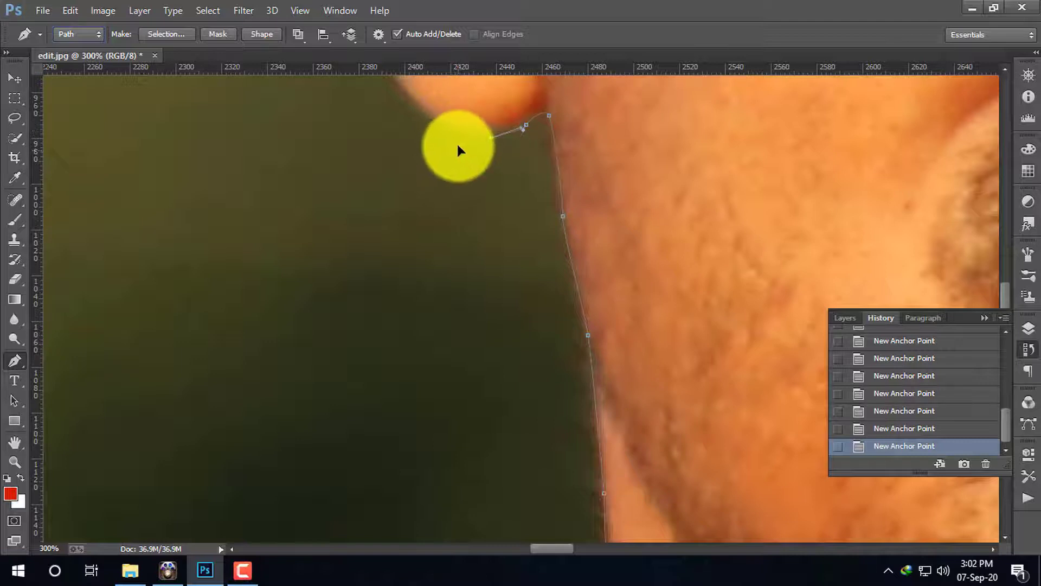
left_click(930, 428)
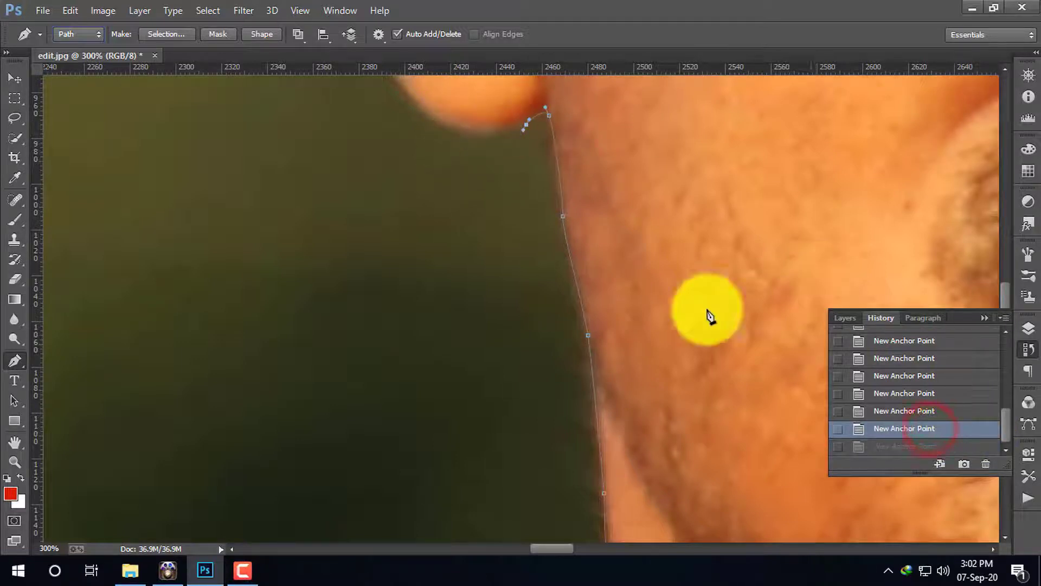
left_click_drag(416, 106, 369, 113)
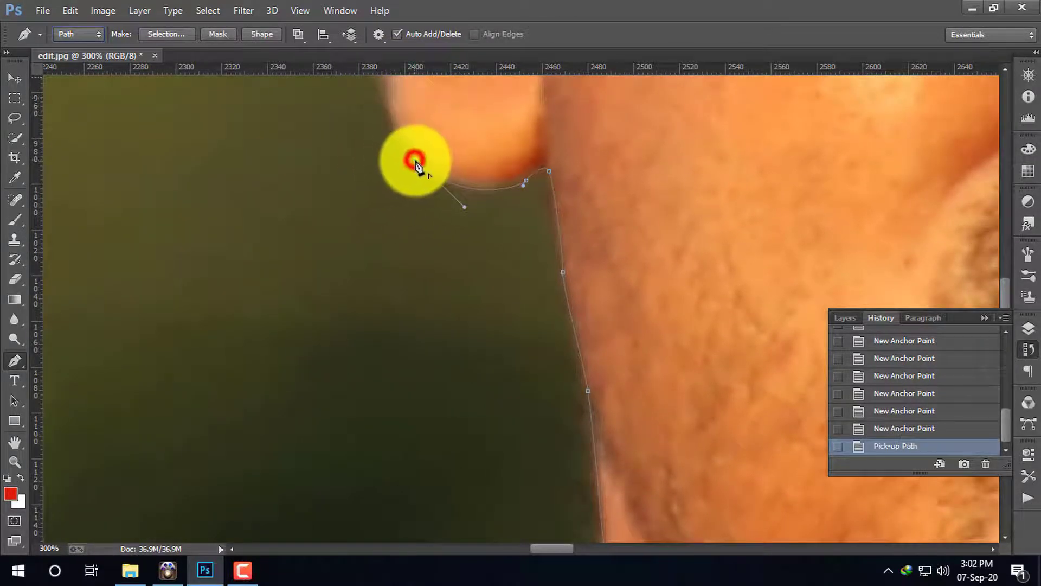
Trace the ear's outer edge upward with curved anchor points to the start of its top curve, removing the last forward handle
left_click_drag(415, 161, 461, 400)
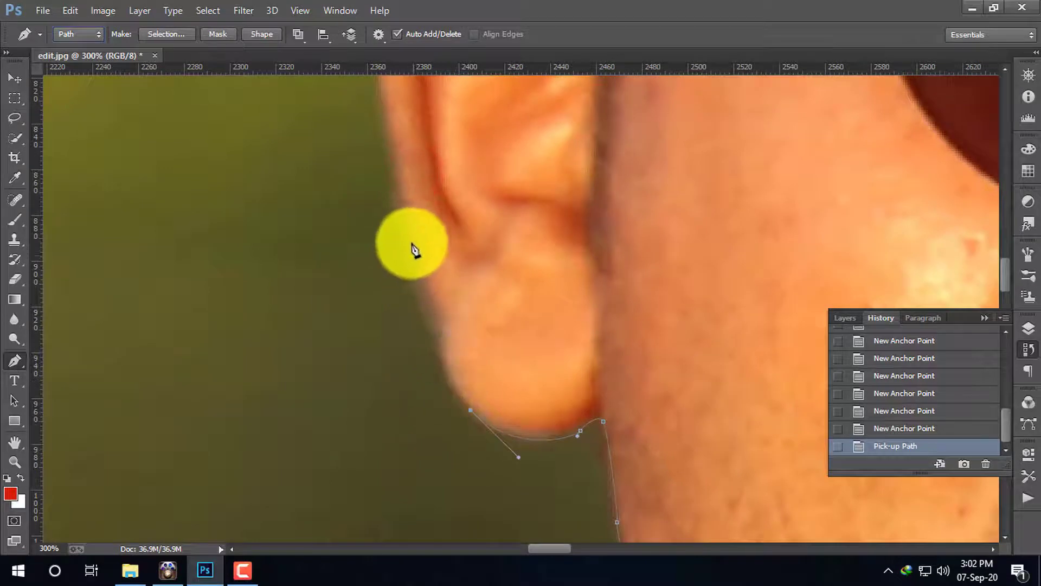
left_click(391, 156)
left_click_drag(390, 117, 407, 361)
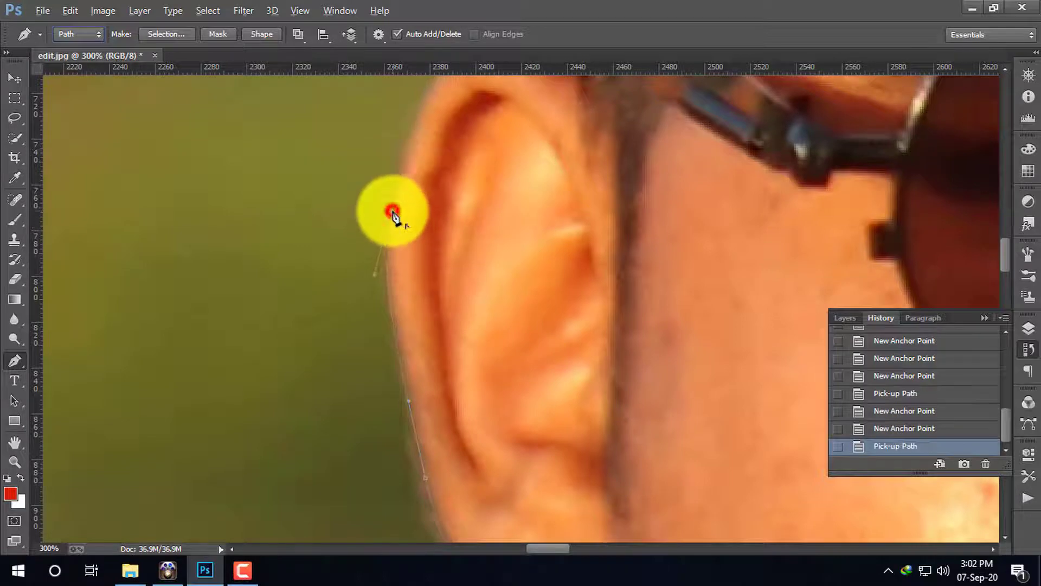
left_click_drag(412, 99, 367, 295)
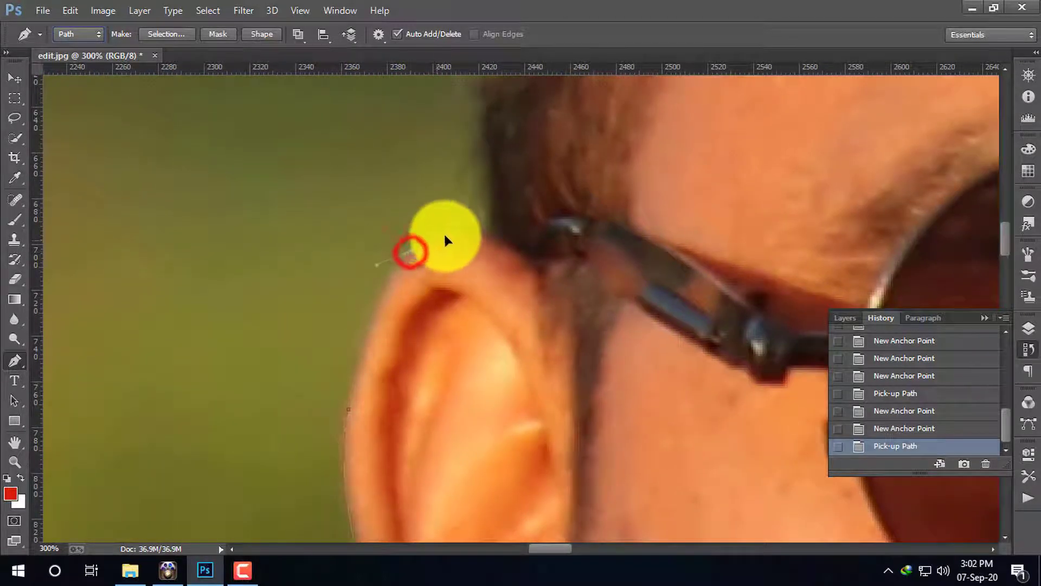
left_click_drag(445, 235, 475, 328)
left_click(410, 251, "alt")
Curve the path over the top of the ear toward the hair, undoing a misplaced point and removing the new point's forward handle
left_click(468, 307)
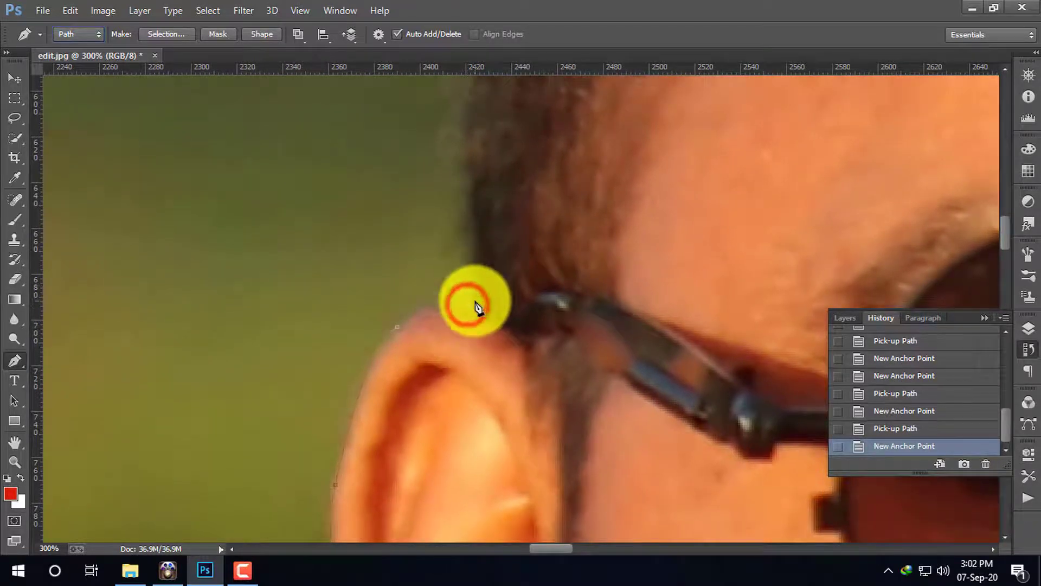
left_click(916, 429)
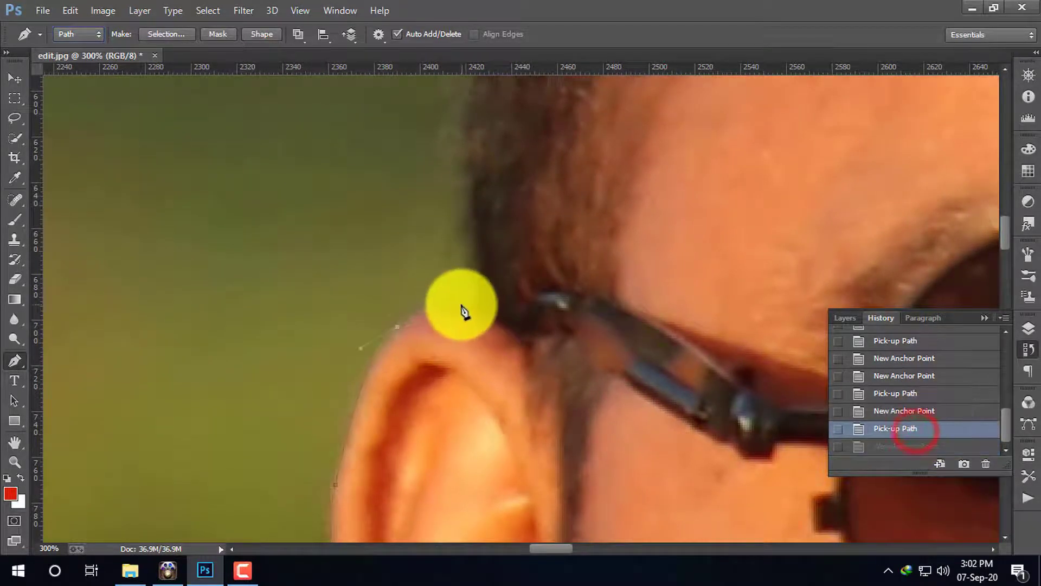
left_click_drag(496, 323, 492, 313)
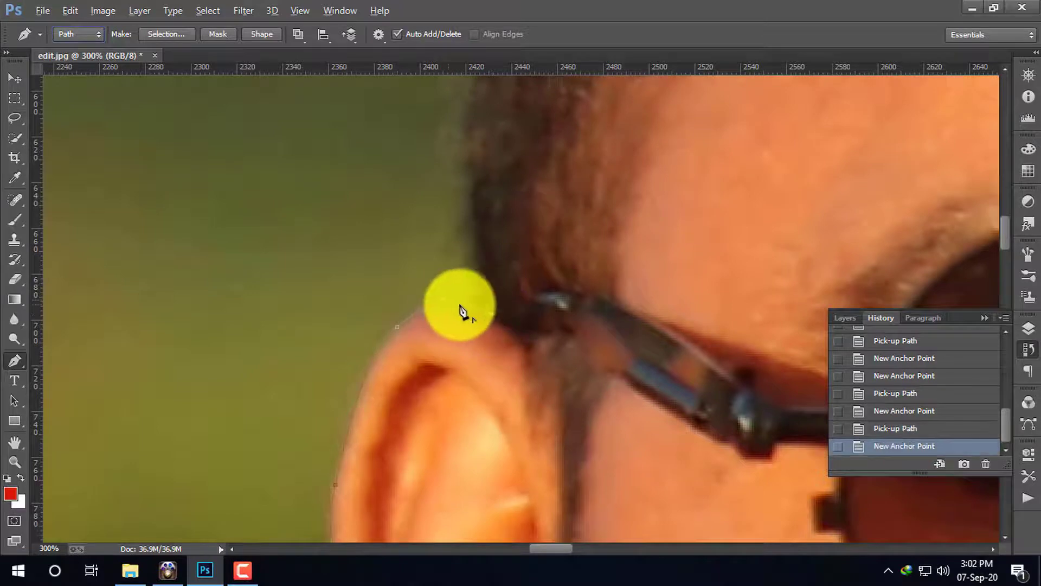
left_click(463, 304, "alt")
Trace the side edge of the hair upward from the ear with curved anchor points
left_click_drag(495, 200, 489, 360)
left_click_drag(455, 265, 453, 399)
left_click_drag(476, 247, 479, 220)
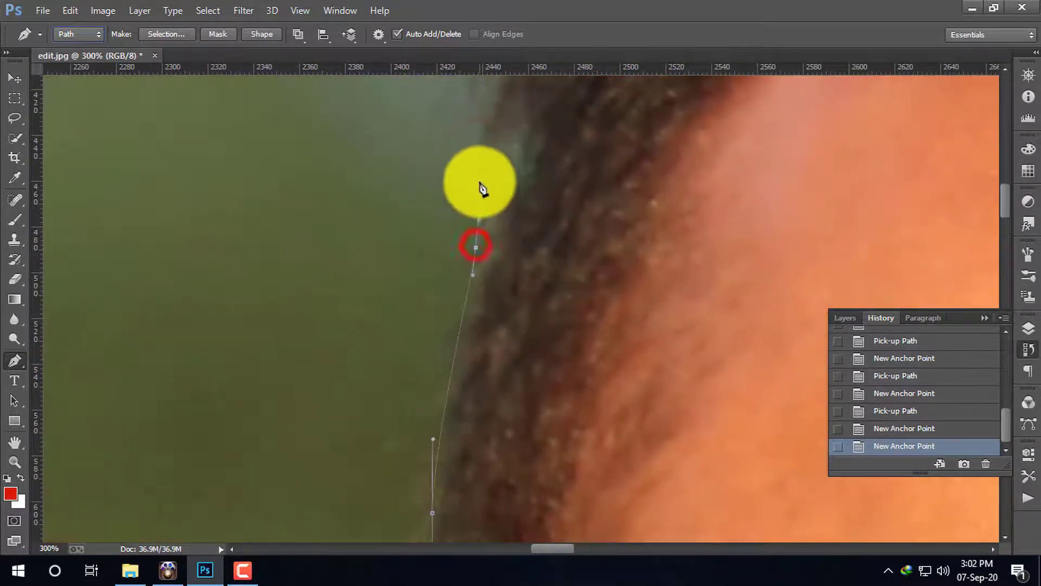
left_click_drag(480, 179, 467, 395)
left_click_drag(475, 295, 470, 244)
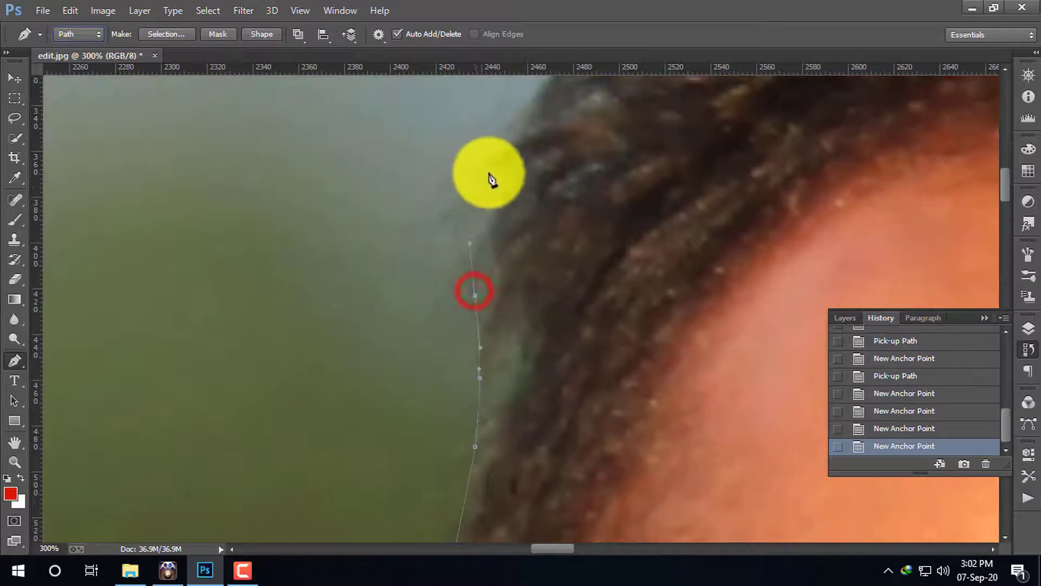
Extend the path along the sloping hair edge to the first upper corner of the hair with curved anchor points
left_click_drag(500, 162, 481, 494)
left_click_drag(571, 330, 612, 289)
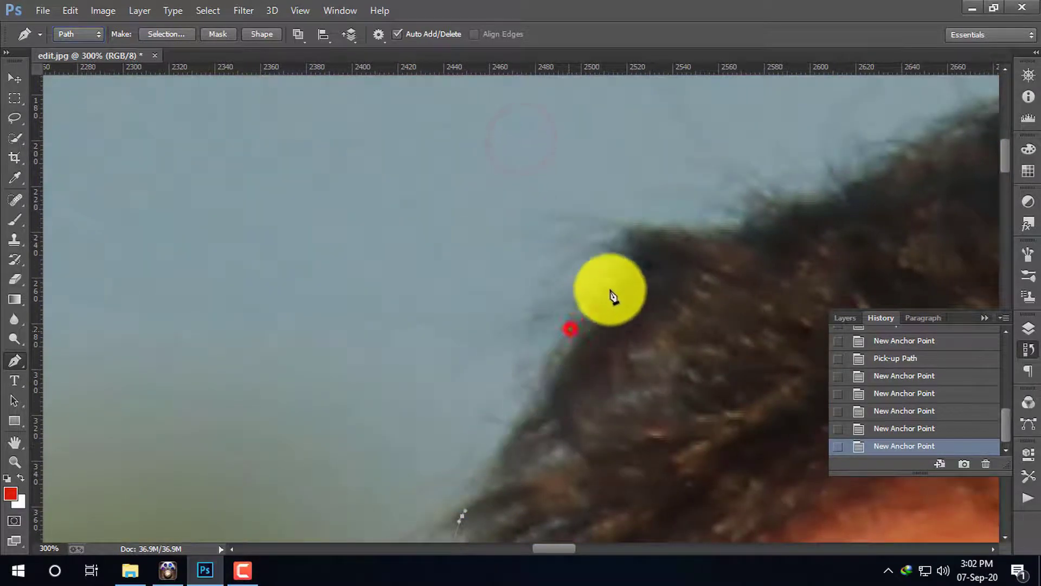
left_click_drag(636, 242, 267, 267)
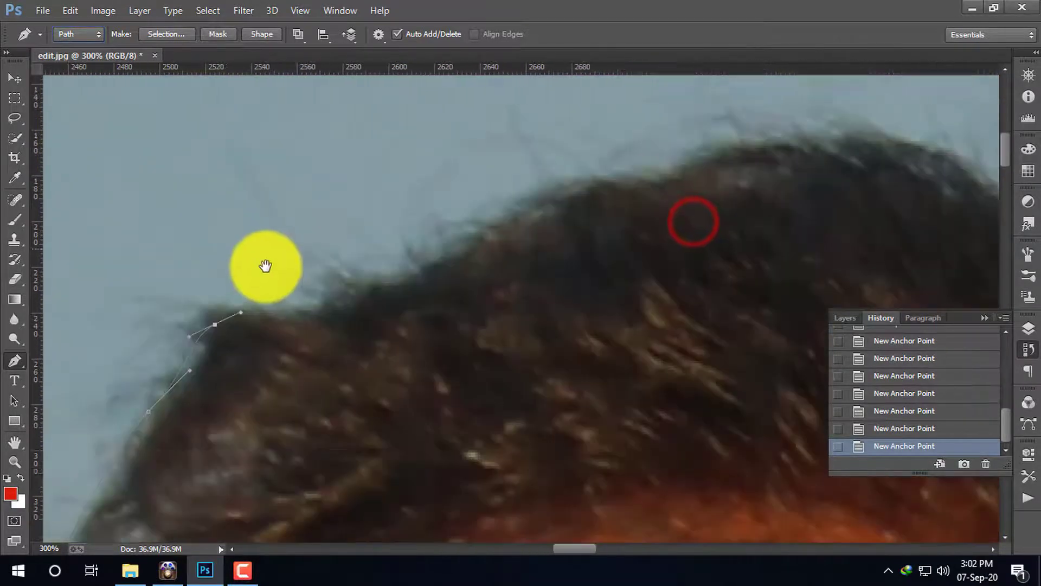
Trace the top of the hair up to its crown with four anchor points
left_click_drag(399, 233, 478, 198)
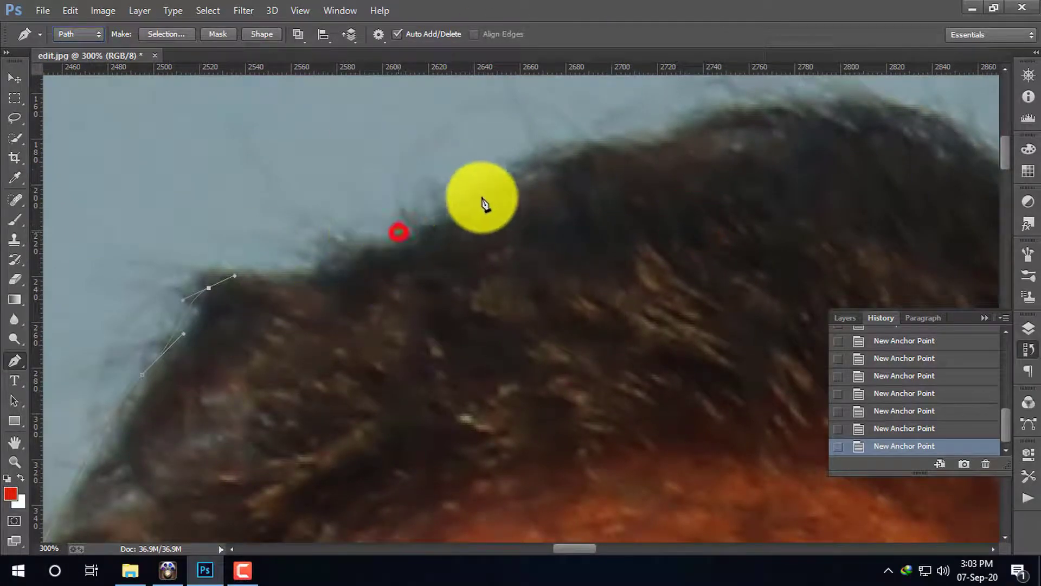
left_click_drag(554, 168, 611, 157)
left_click(692, 117)
left_click_drag(747, 154, 500, 217)
left_click_drag(600, 152, 698, 170)
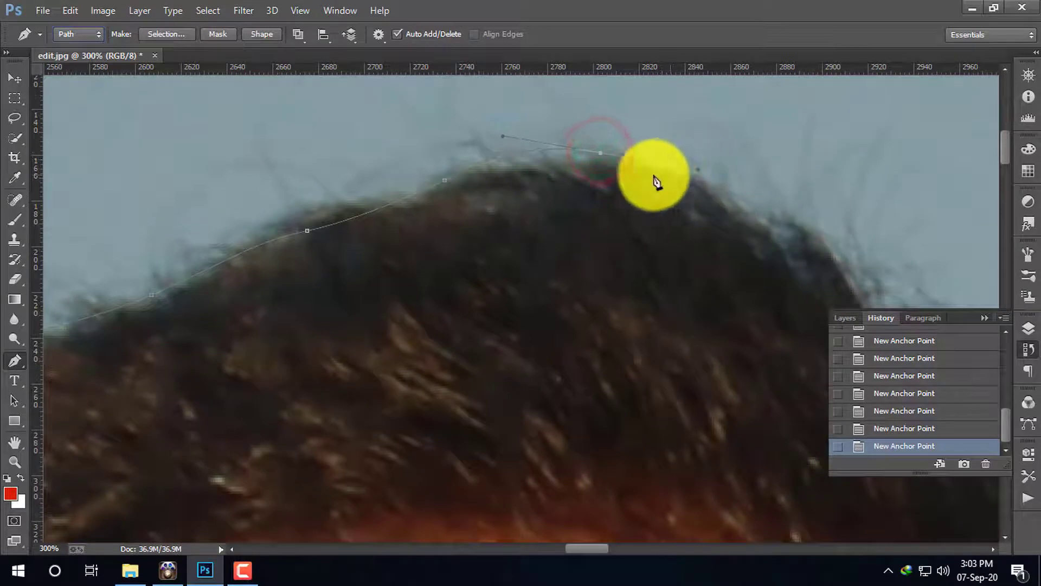
Remove the crown point's forward handle and continue the path down the far slope of the hair, replacing a misplaced anchor point
left_click_drag(760, 246, 599, 203)
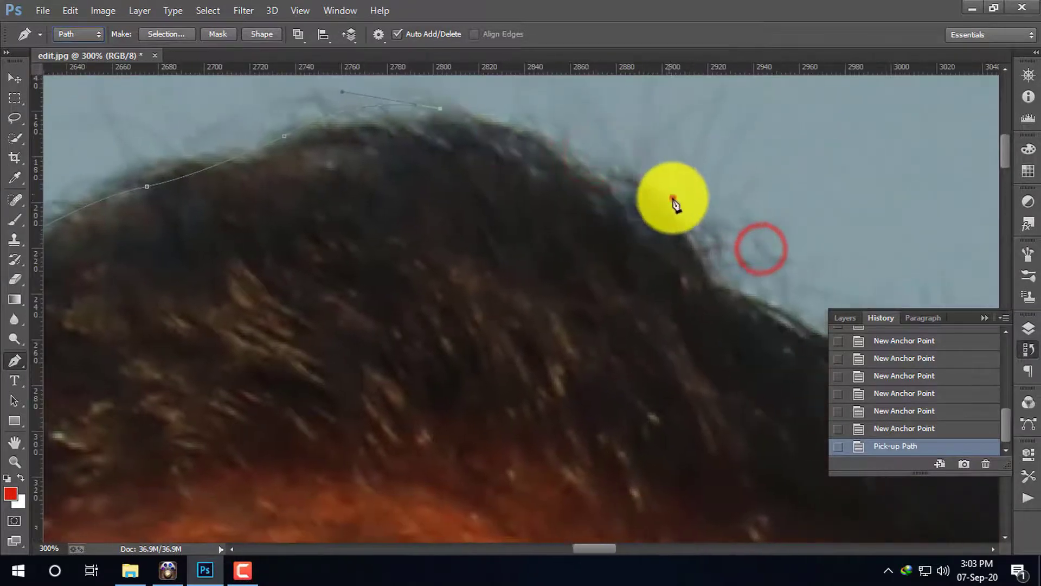
left_click_drag(672, 196, 675, 227)
left_click_drag(716, 259, 721, 268)
left_click(886, 427)
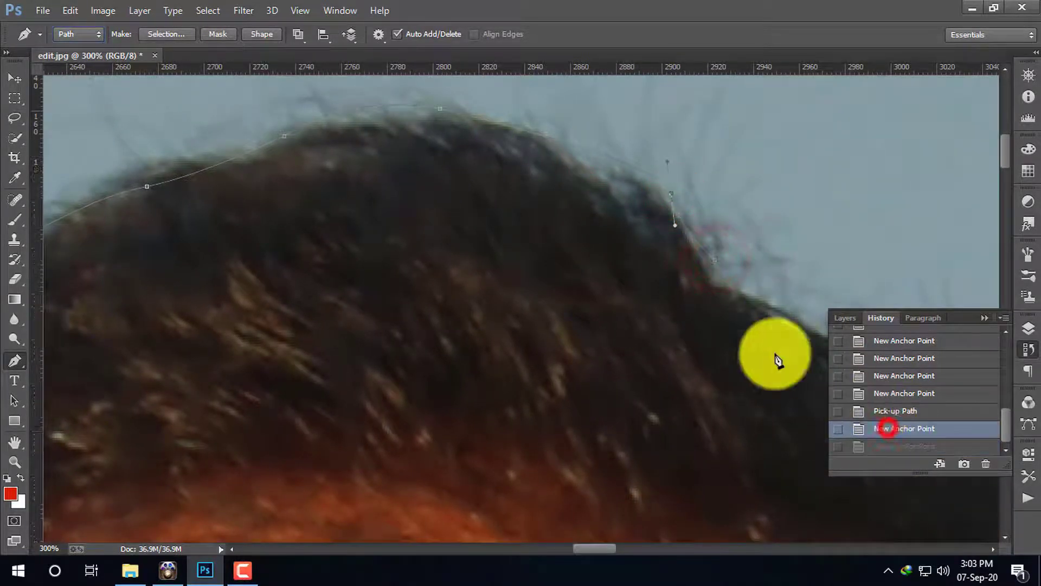
left_click(715, 280)
Extend the path farther down the far side of the hair and remove the last curved point's forward handle
left_click_drag(739, 297, 492, 203)
left_click(725, 333)
left_click_drag(744, 418, 497, 280)
left_click_drag(596, 253, 632, 130)
left_click(595, 252, "alt")
Trace the hair's side edge down to the top of the second ear by the glasses' hinge, removing forward handles at curved points
left_click_drag(636, 141, 595, 303)
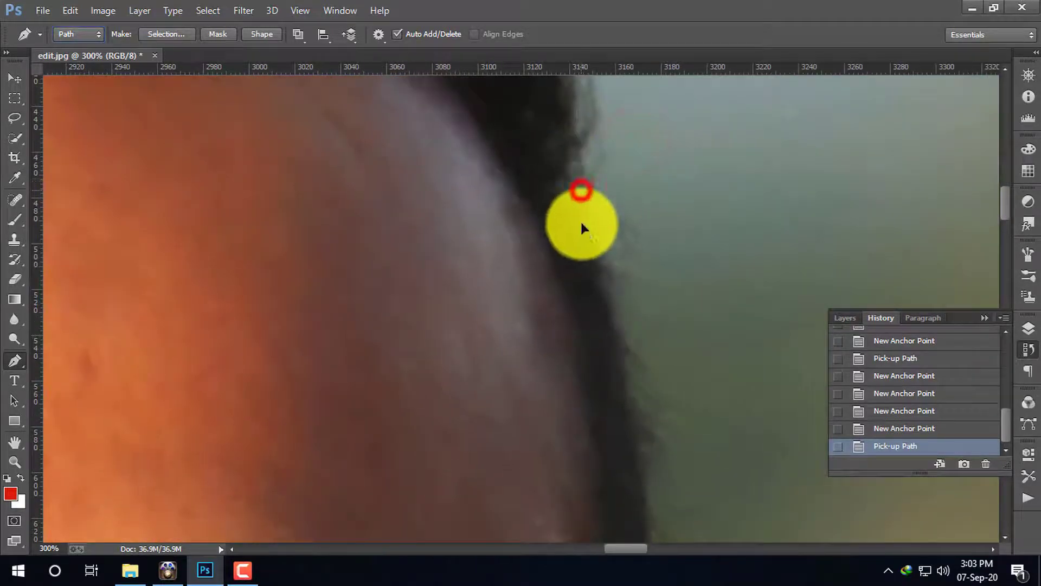
left_click_drag(597, 252, 560, 249)
left_click_drag(562, 301, 618, 195)
left_click(558, 231, "alt")
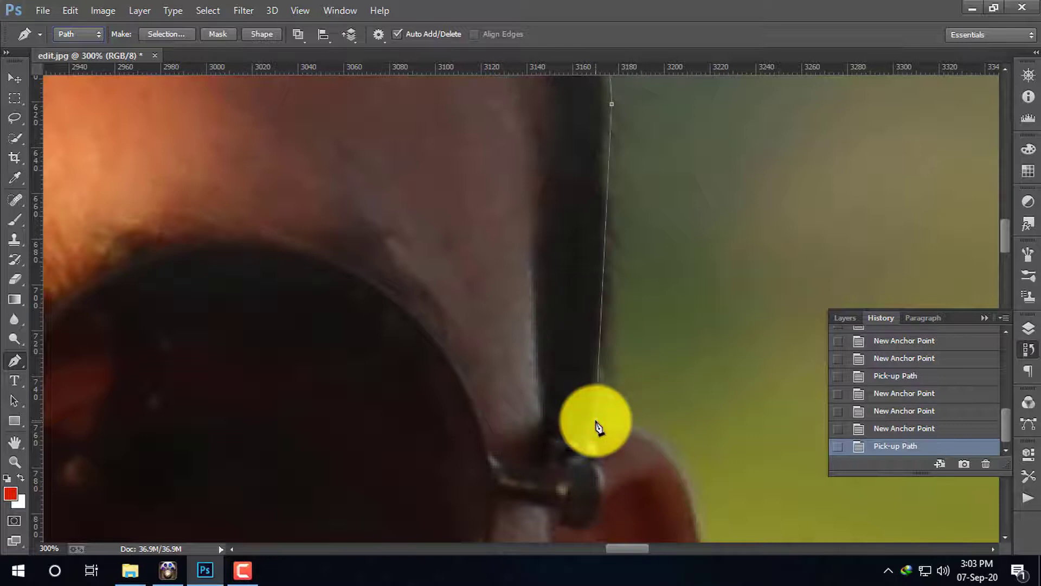
left_click_drag(595, 419, 589, 283)
left_click(596, 419, "alt")
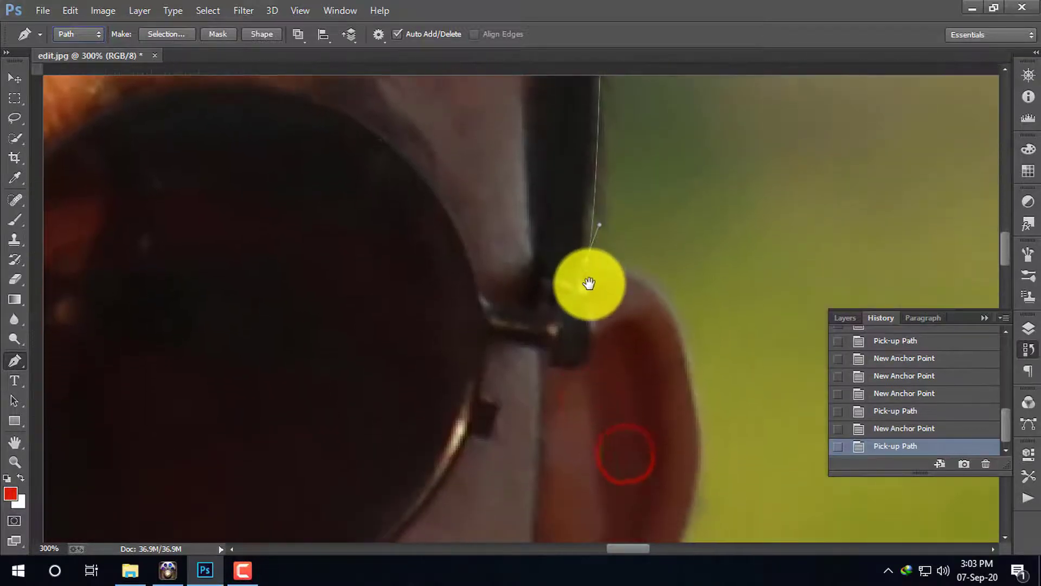
left_click(587, 274)
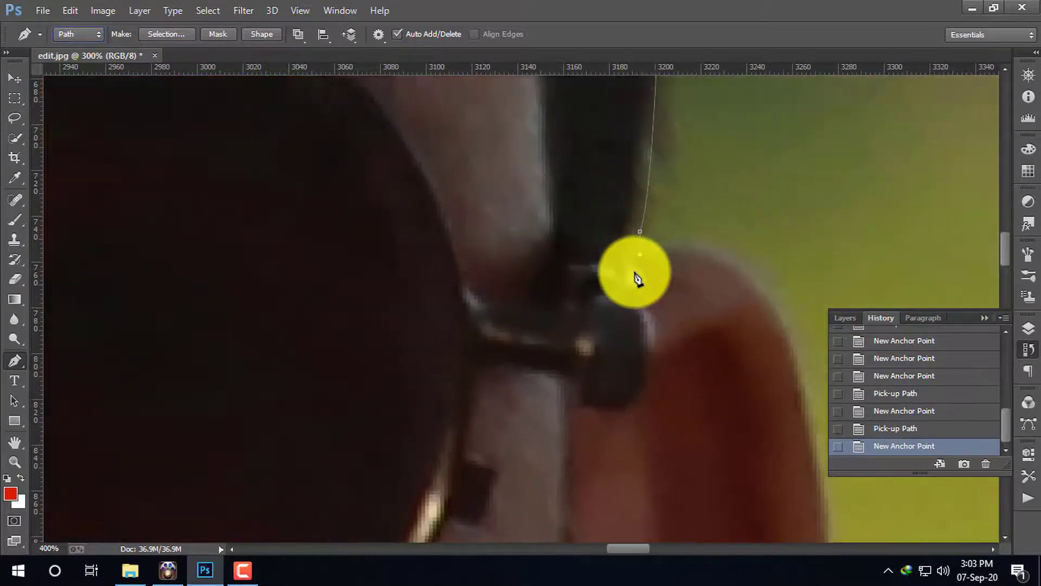
Trace the second ear's top and outer edge with two curved anchor points, removing the forward handle of each
left_click(691, 263, "ctrl")
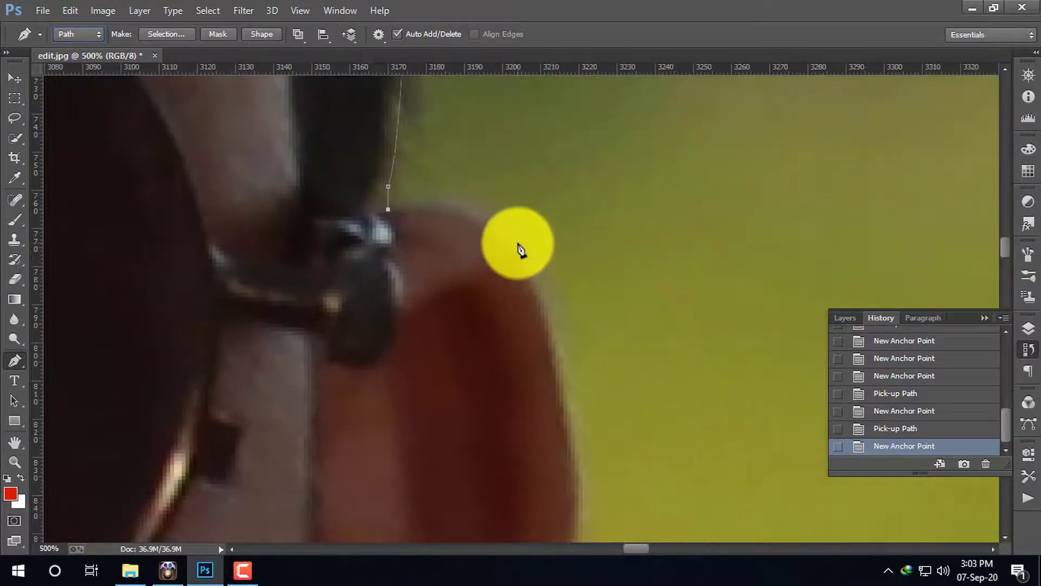
left_click_drag(519, 244, 558, 303)
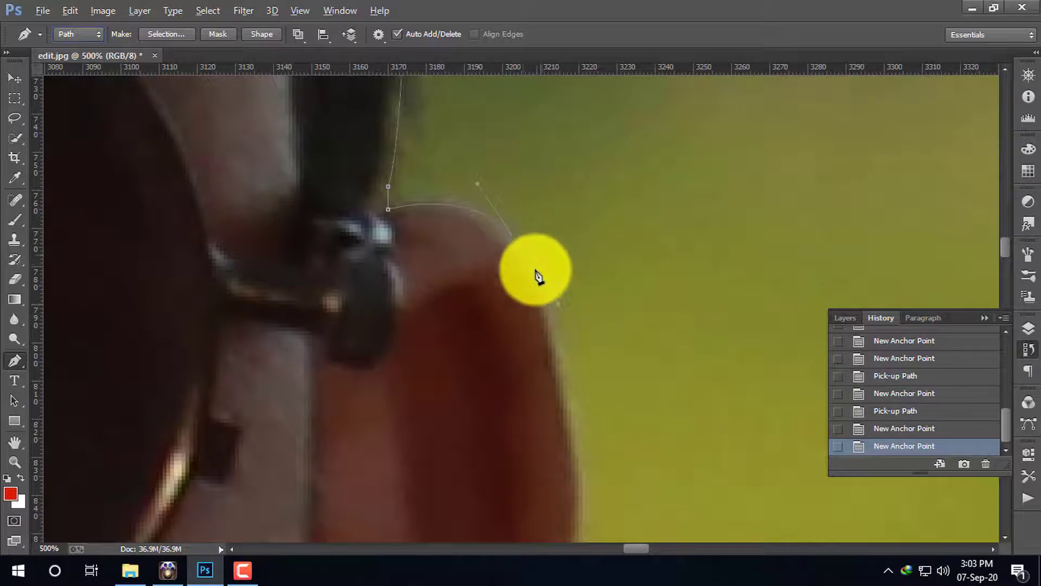
left_click(519, 244)
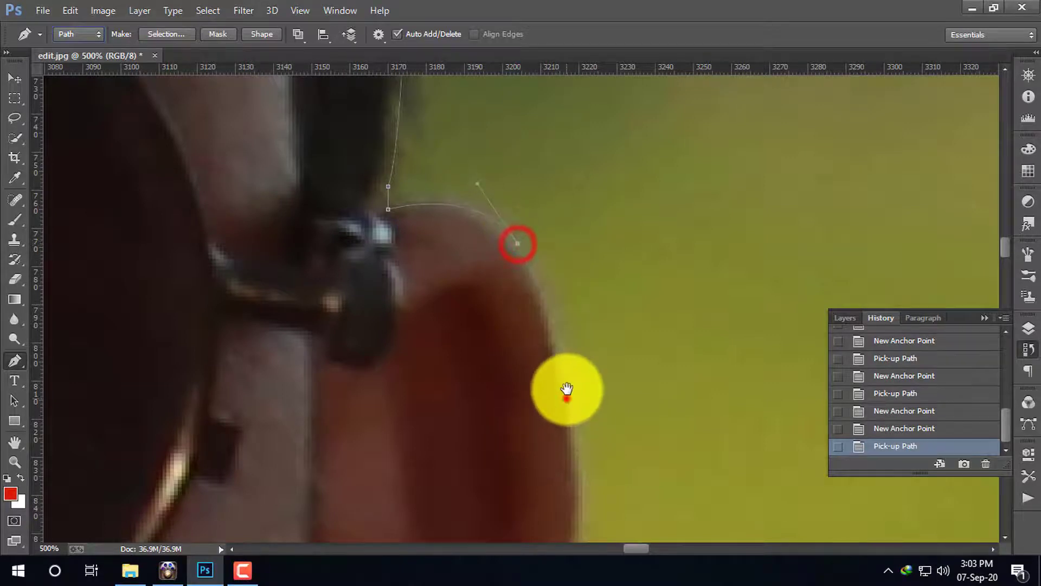
left_click_drag(567, 396, 572, 226)
left_click_drag(577, 329, 572, 418)
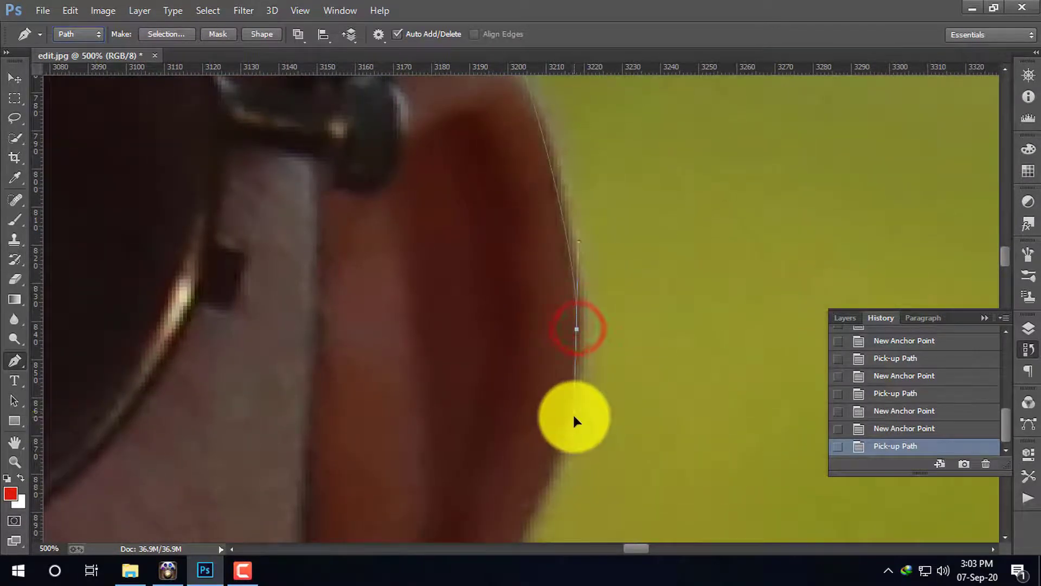
left_click(575, 329)
Continue the path down the second ear's lower outer edge and around its lobe toward the jaw
left_click_drag(588, 297, 623, 197)
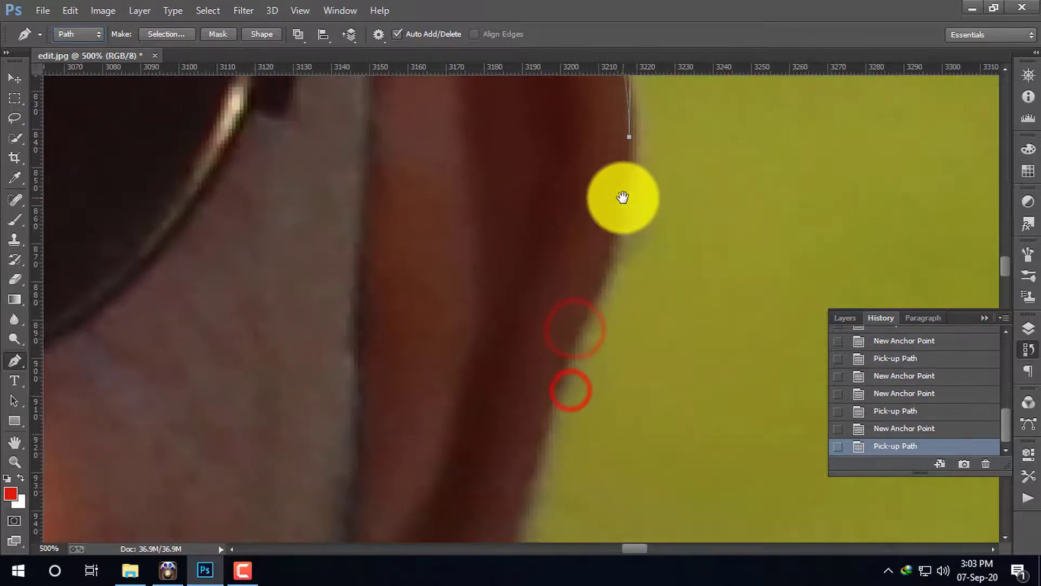
left_click(559, 396)
left_click_drag(628, 430, 646, 198)
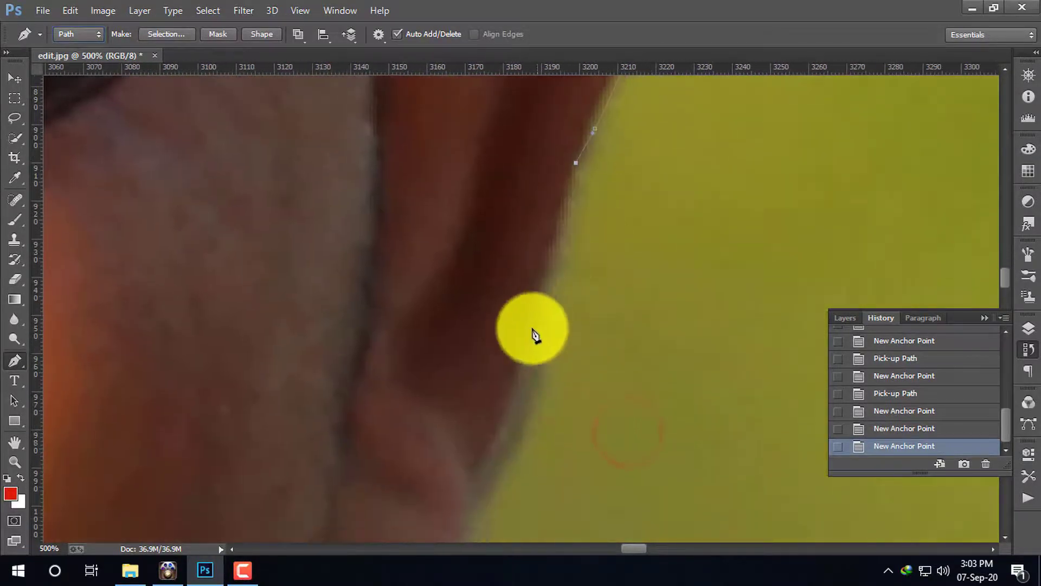
left_click_drag(533, 364, 512, 383)
left_click(542, 418)
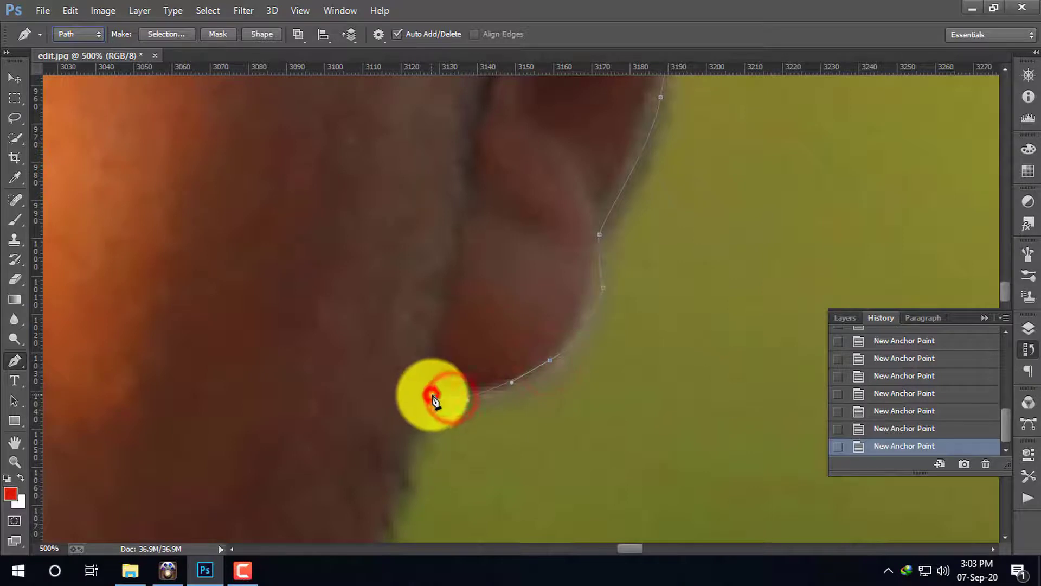
Finish the path around the second earlobe and continue down the jaw edge with a curved point, removing its forward handle
left_click(433, 400)
left_click_drag(438, 360, 546, 128)
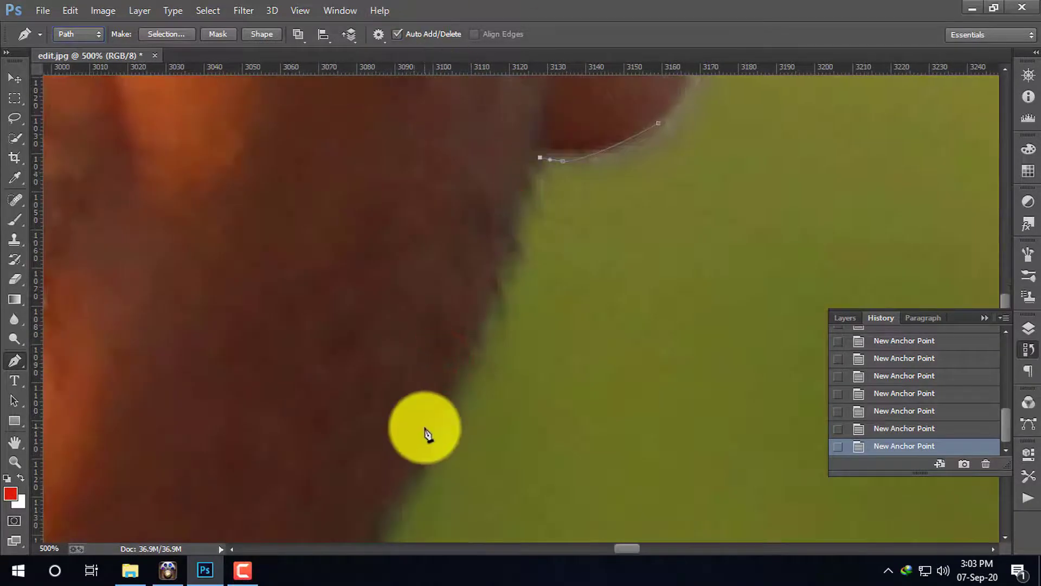
scroll(580, 326, "down", 1)
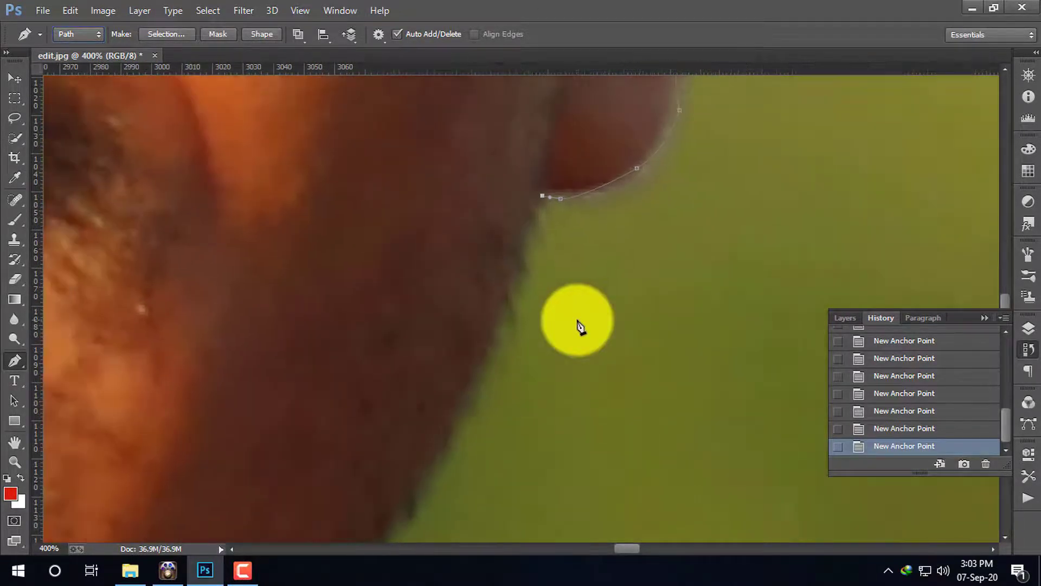
left_click_drag(521, 453, 588, 357)
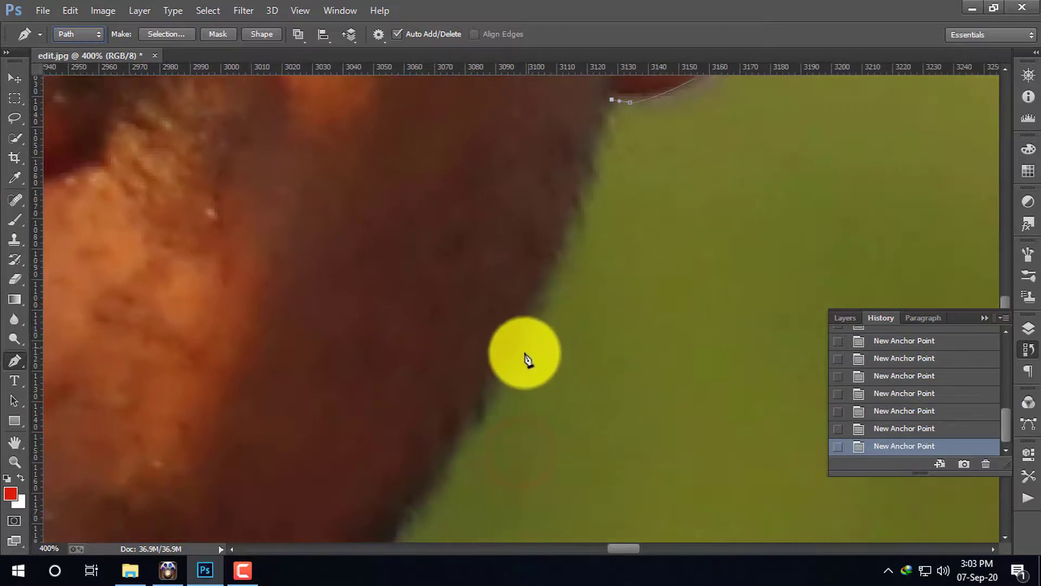
left_click_drag(487, 430, 476, 440)
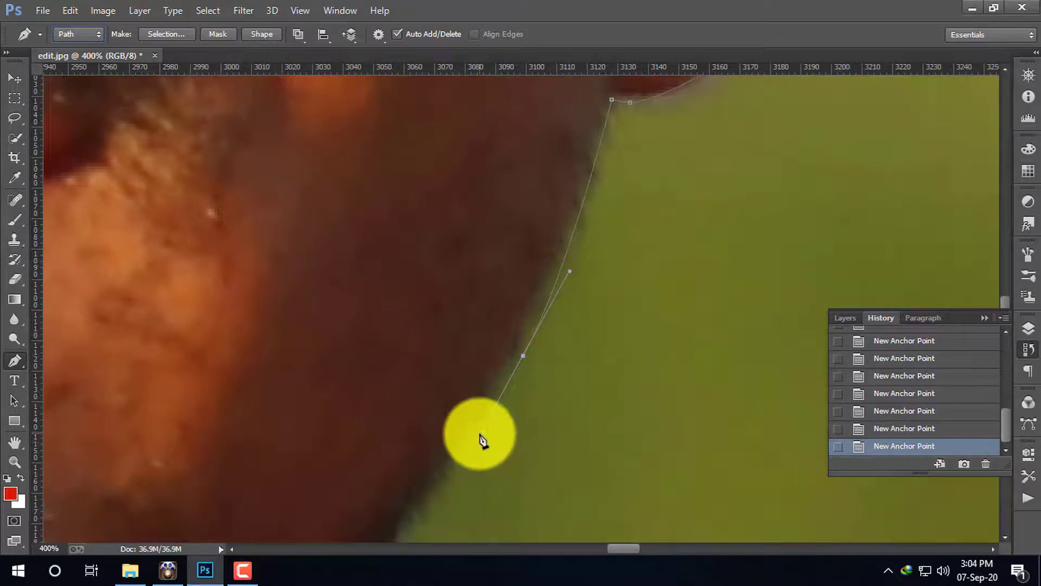
left_click(523, 358, "alt")
Continue the path down the lower jaw edge toward the spot where the jaw meets the neck
left_click_drag(492, 501, 546, 398)
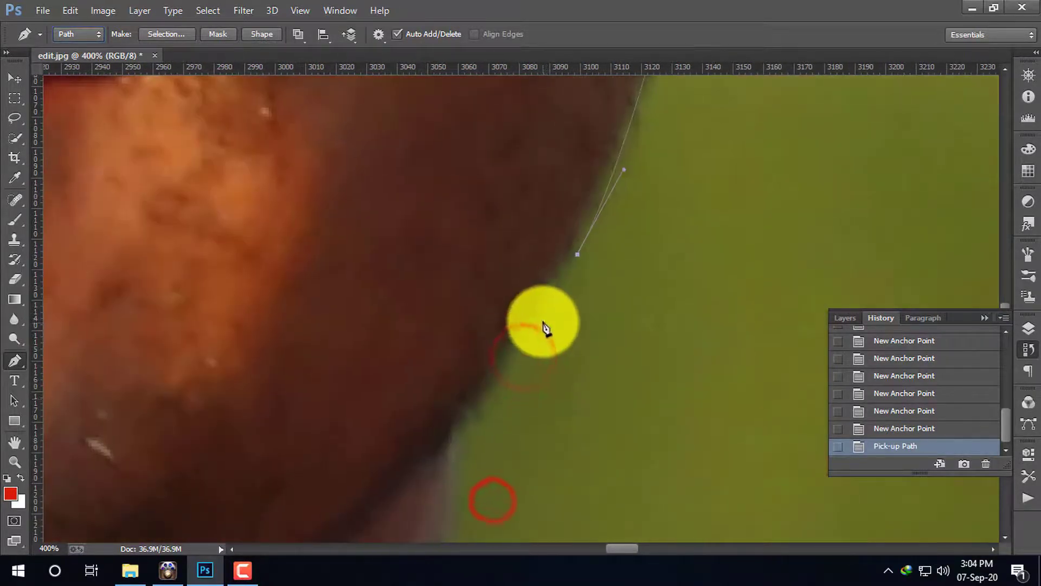
left_click_drag(534, 330, 499, 379)
left_click_drag(483, 410, 468, 433)
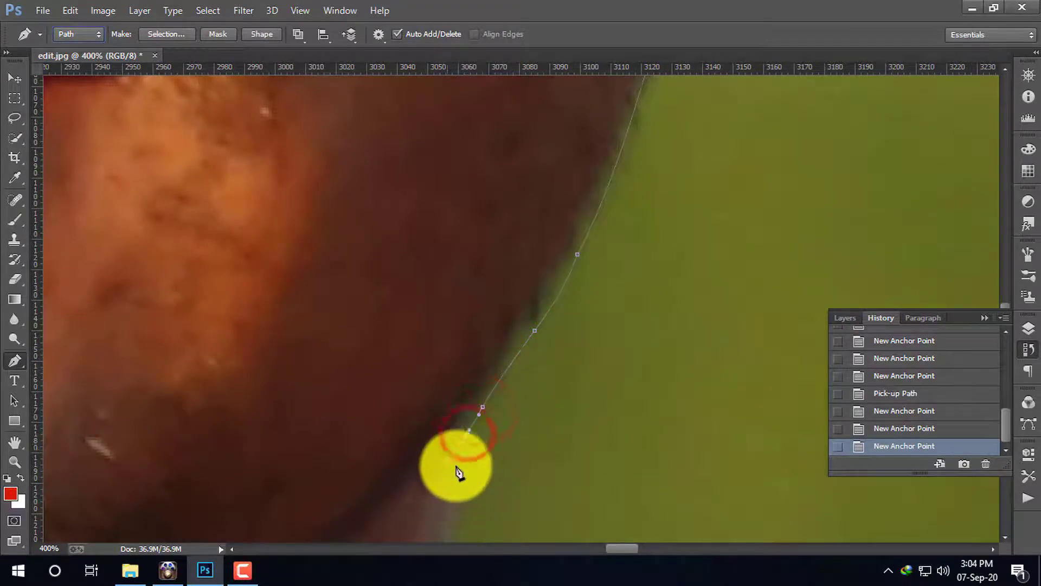
left_click_drag(458, 474, 450, 481)
left_click_drag(456, 526, 455, 344)
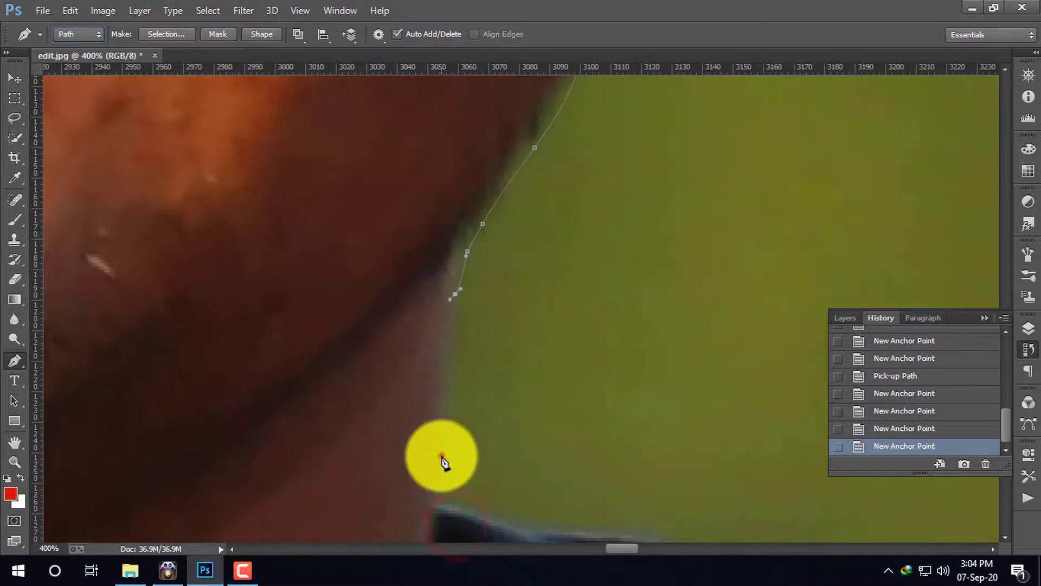
left_click(441, 450)
left_click(903, 424)
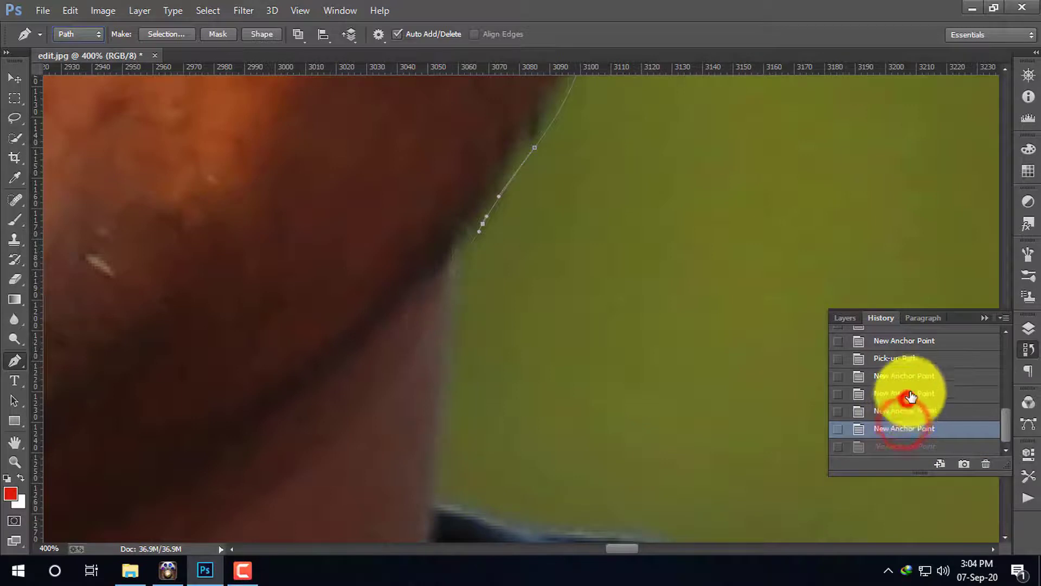
left_click(909, 396)
Trace the neck edge from below the jaw down to the shirt collar, removing the curved neck point's forward handle
left_click_drag(453, 291, 443, 355)
left_click(452, 293)
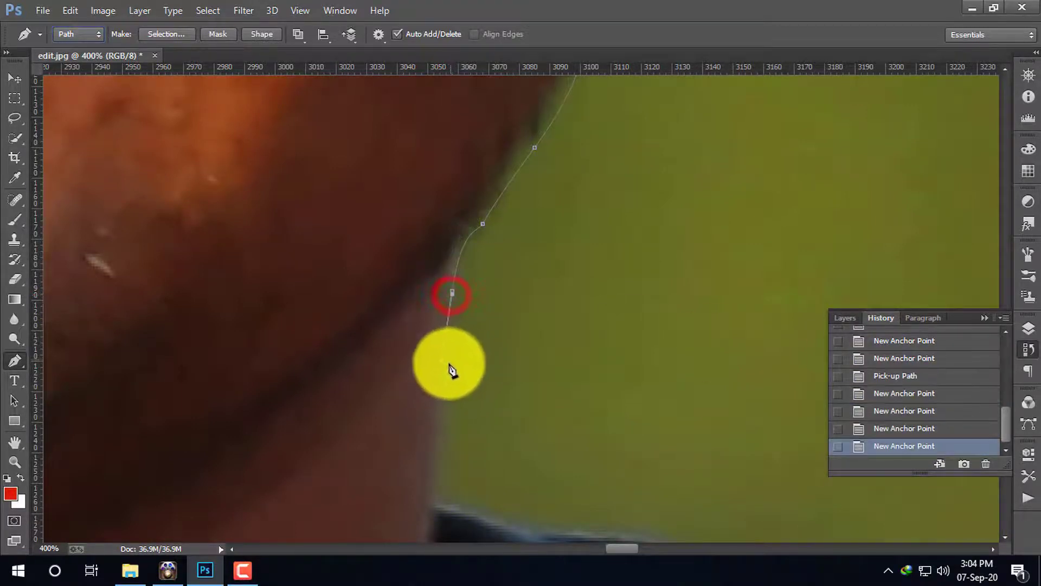
left_click(440, 409)
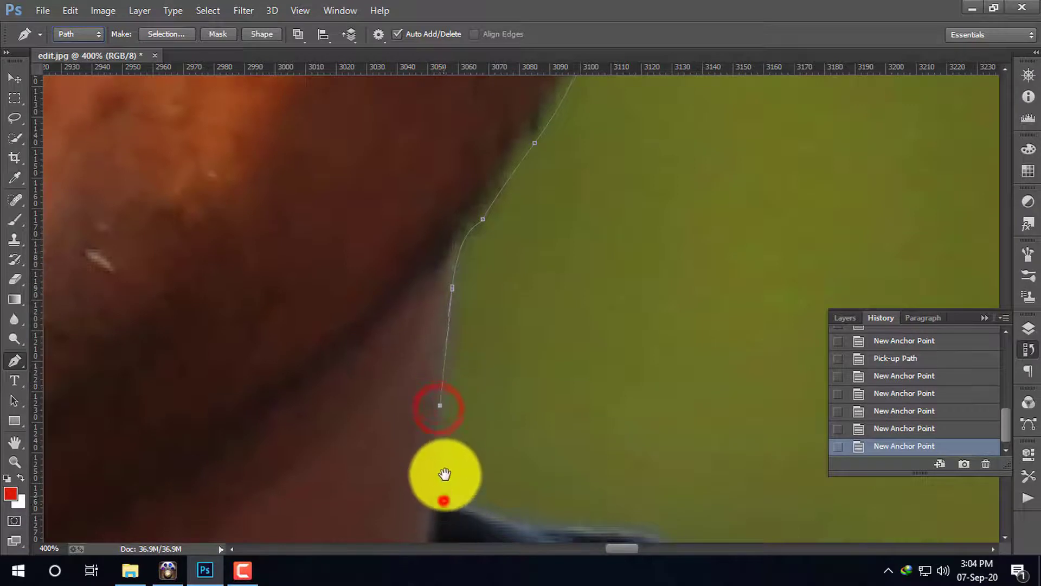
left_click_drag(442, 494, 456, 359)
left_click(454, 353)
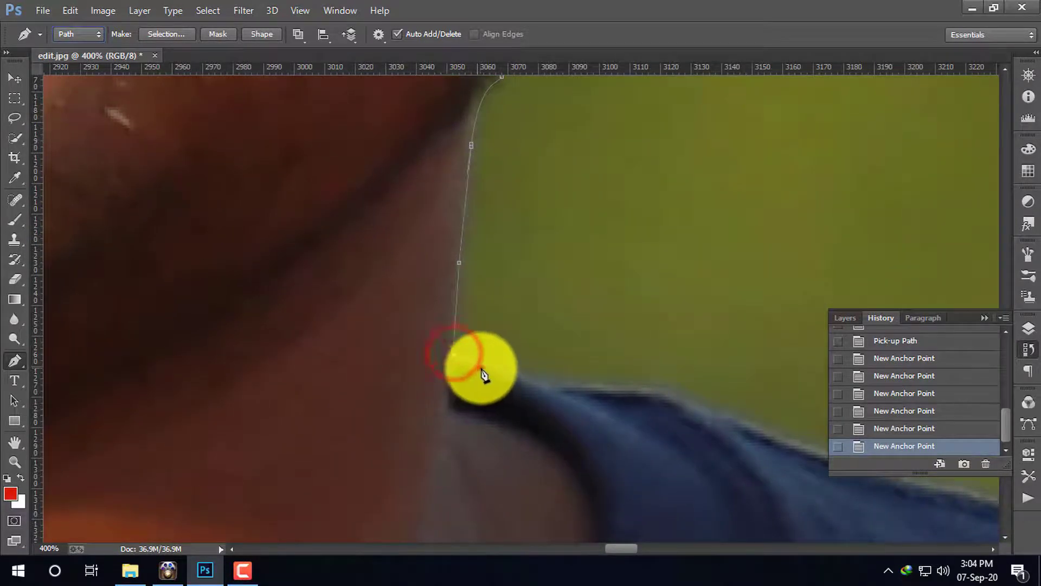
Trace the shirt collar's upper edge away from the neck and onto the start of the shoulder
left_click(480, 369)
left_click(539, 379)
left_click(634, 387)
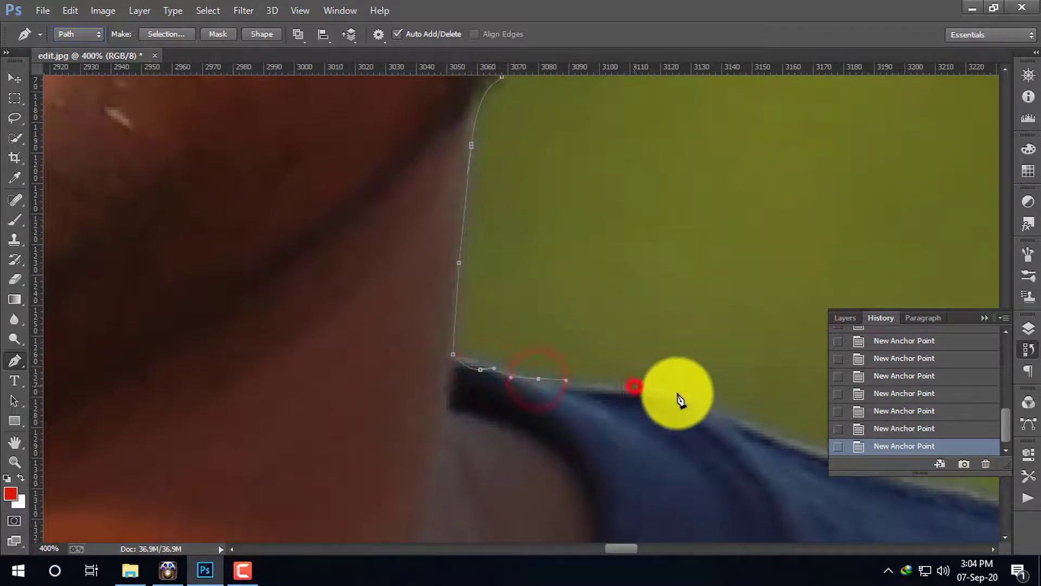
left_click(723, 406)
Extend the path down the shoulder slope with two curved points, removing the forward handle of each
left_click_drag(755, 463, 464, 295)
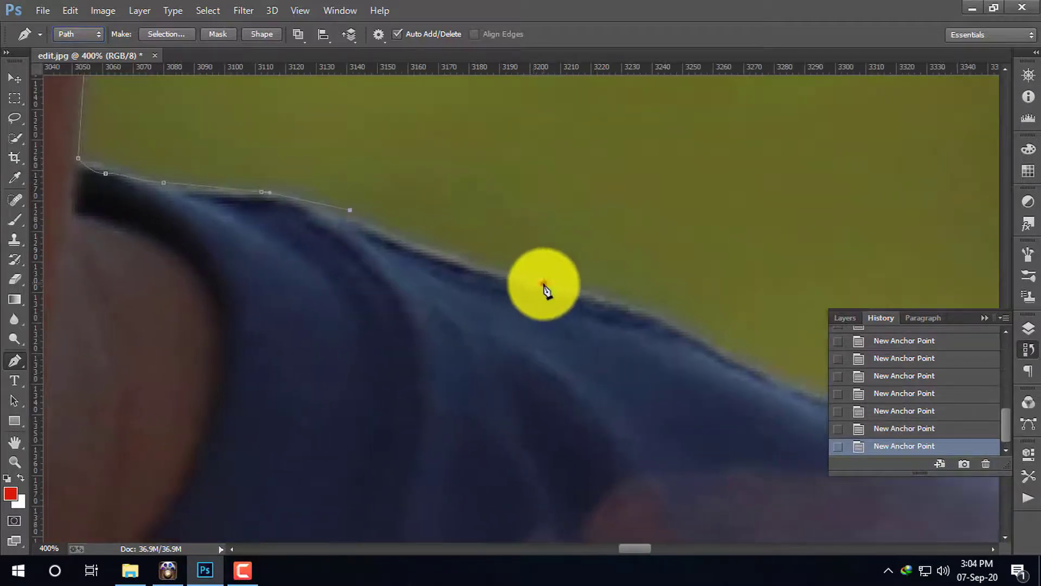
left_click(543, 283)
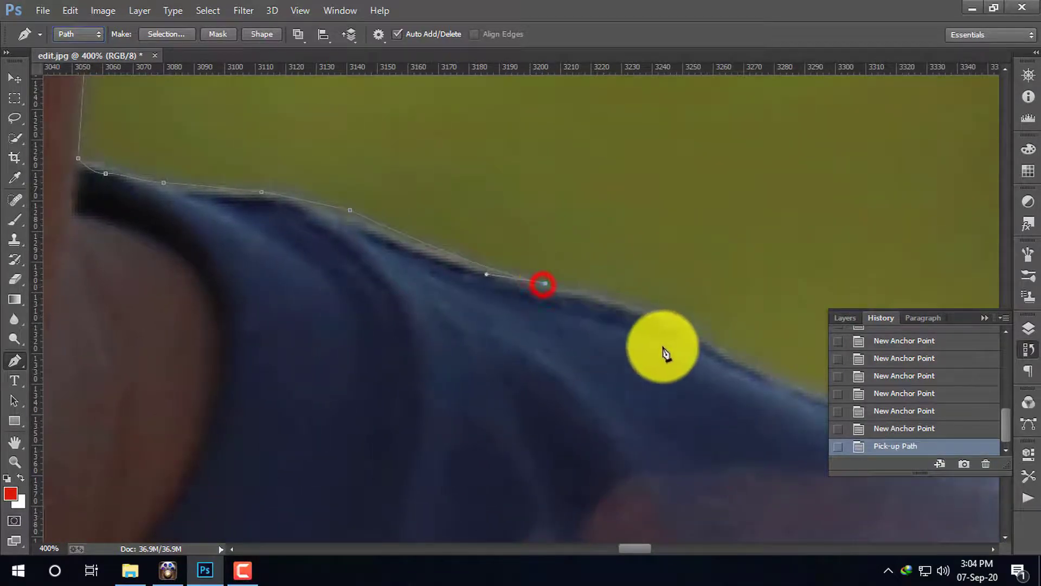
left_click_drag(683, 363, 514, 268)
left_click_drag(675, 318, 714, 338)
left_click(629, 294, "alt")
Trace the middle stretch of the shoulder's upper edge with curved points, removing their forward handles
key("space")
left_click_drag(731, 384, 484, 300)
left_click_drag(737, 322, 748, 324)
left_click(671, 307)
key("space")
left_click_drag(789, 405, 408, 280)
left_click(885, 428)
left_click(665, 305, "alt")
Continue the path along the outer shoulder edge, undoing the badly fitting curved point and placing a new one closer to the edge
key("space")
left_click_drag(693, 296, 777, 321)
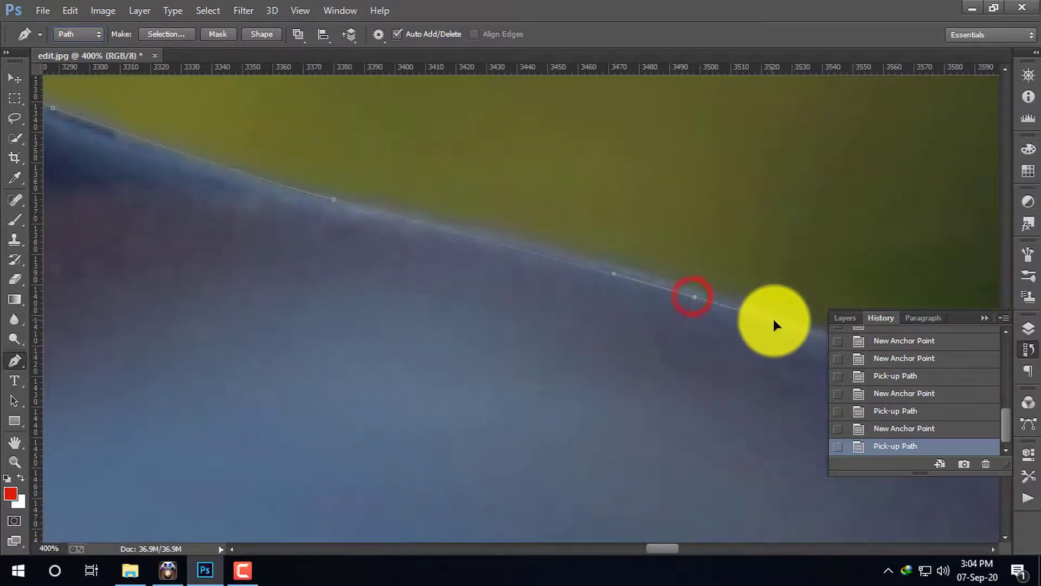
left_click(692, 299)
key("space")
left_click_drag(726, 411, 442, 314)
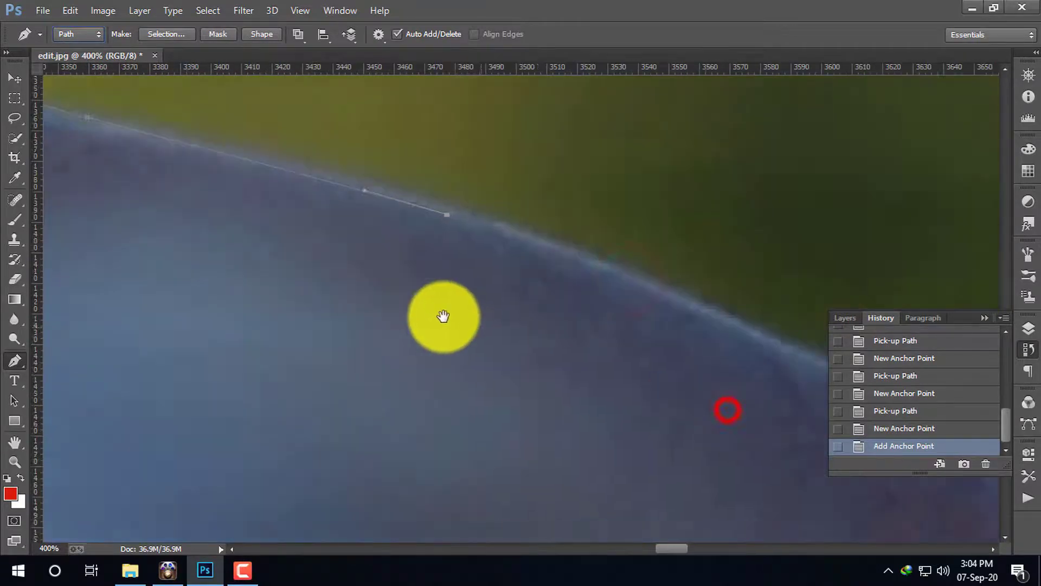
left_click_drag(679, 344, 748, 379)
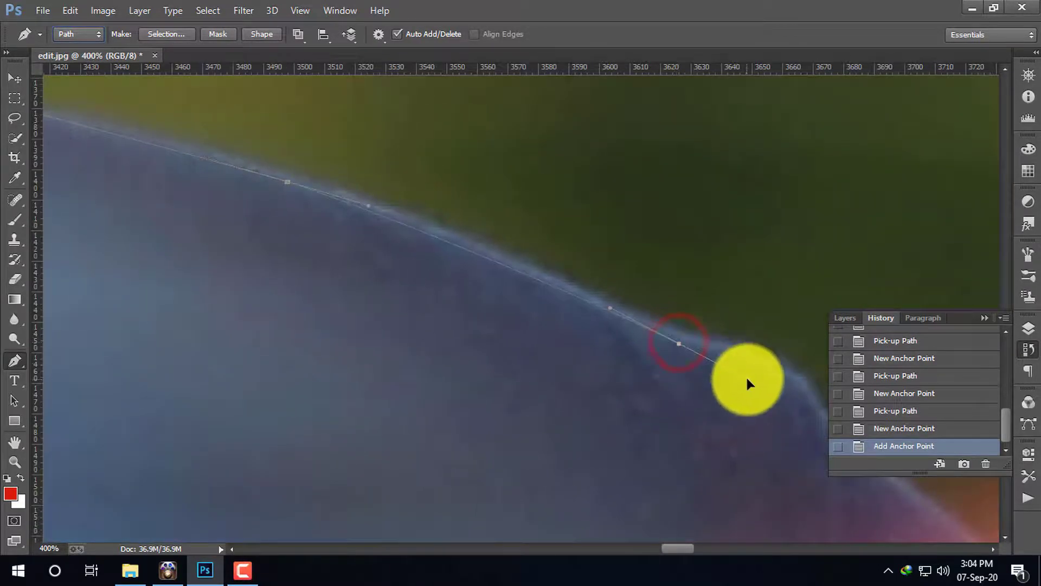
left_click(906, 415)
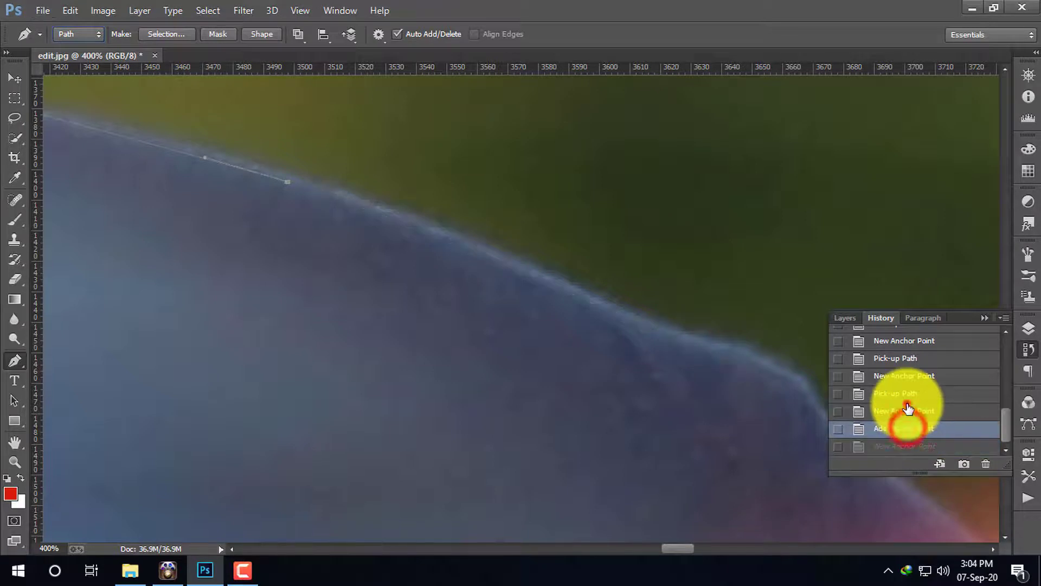
left_click(689, 336)
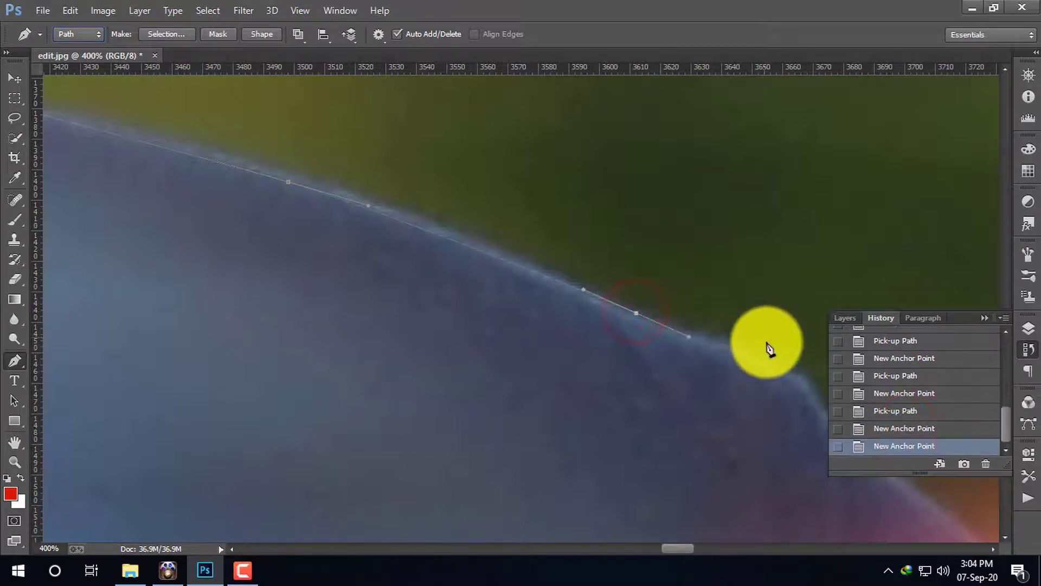
Trace around the bump at the shoulder's outer end and down to where it meets the blurred red foreground object
left_click_drag(779, 356, 786, 363)
key("space")
left_click_drag(747, 399, 484, 288)
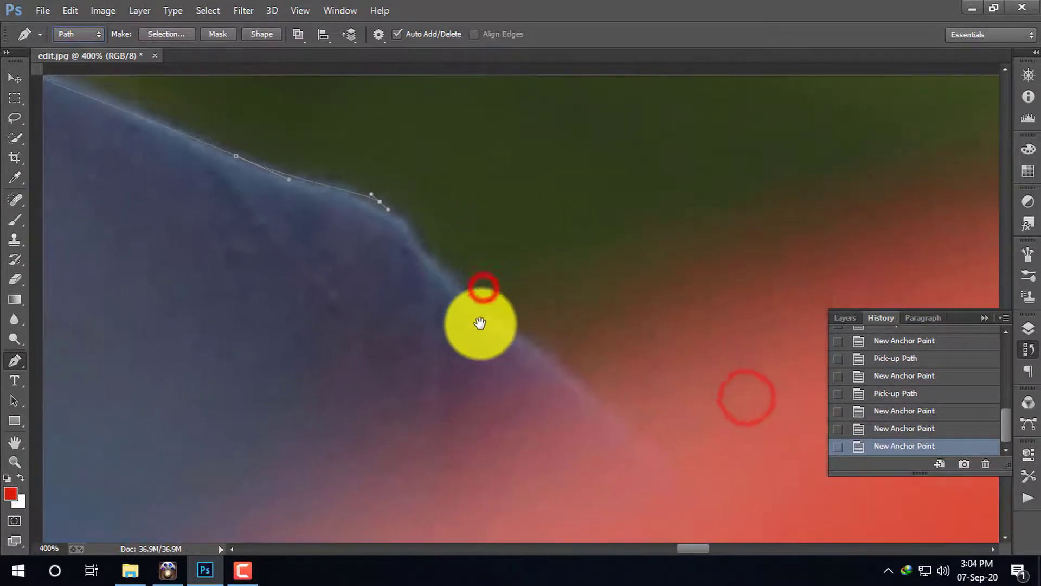
left_click_drag(454, 328, 494, 363)
left_click(507, 364)
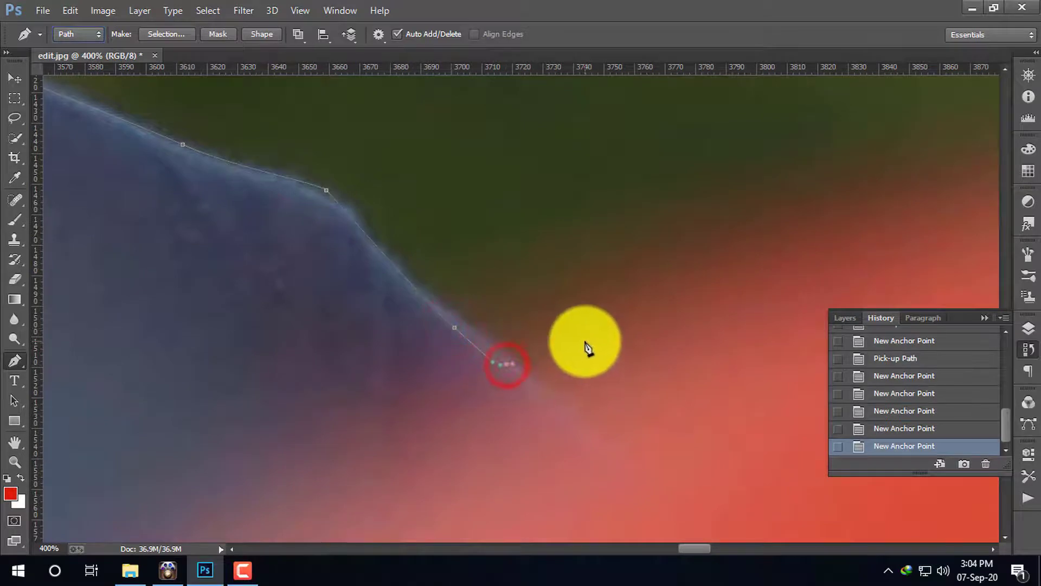
Arc the path over the top of the blurred red foreground object with one curved point and remove its forward handle
scroll(585, 347, "down", 5)
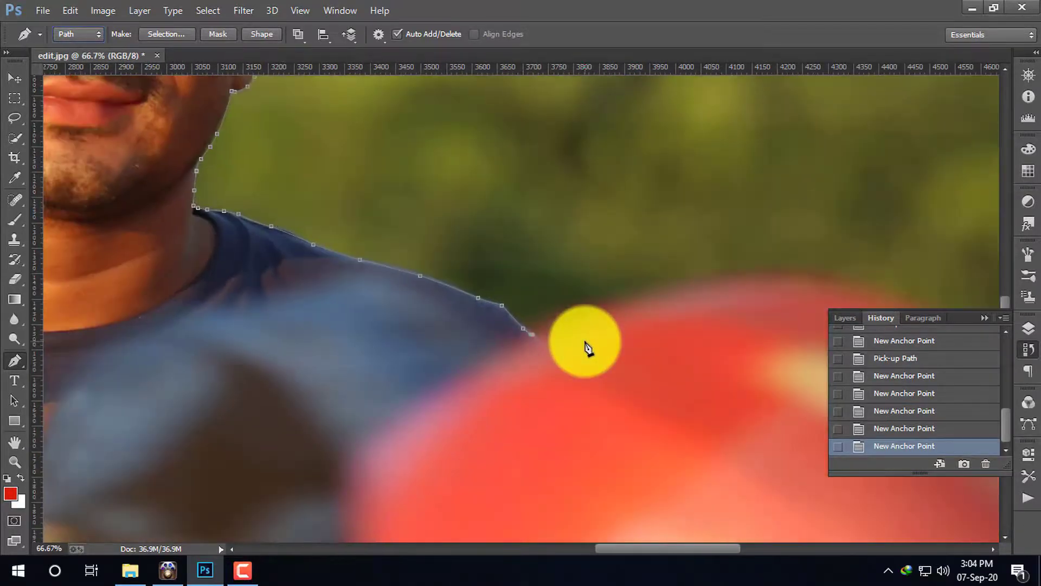
left_click_drag(585, 353, 414, 291)
left_click_drag(575, 218, 704, 242)
left_click(574, 218)
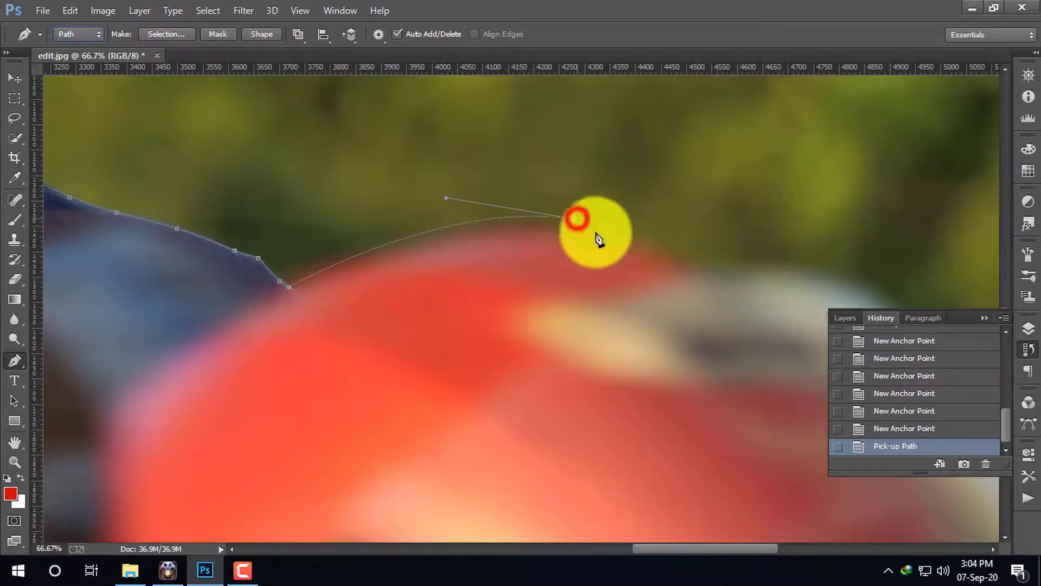
Trace the foreground object's far side down to a point at the image's lower edge
left_click_drag(685, 285, 704, 262)
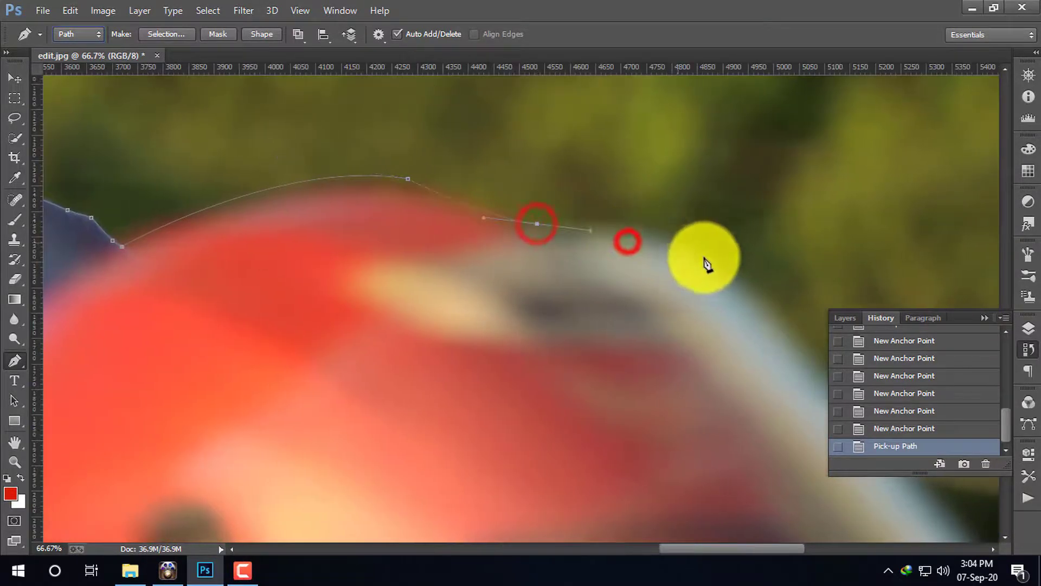
left_click(722, 271)
left_click_drag(631, 406, 616, 262)
left_click(755, 291)
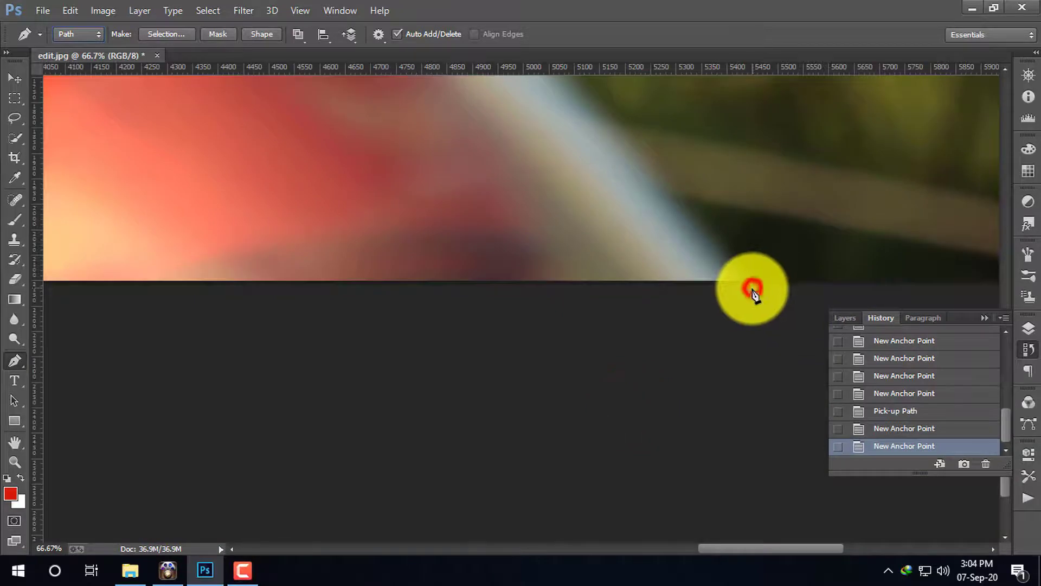
Close the path along the image's lower edge at its starting point below the sleeve
key("ctrl+minus")
key("ctrl+minus")
key("ctrl+minus")
key("ctrl+minus")
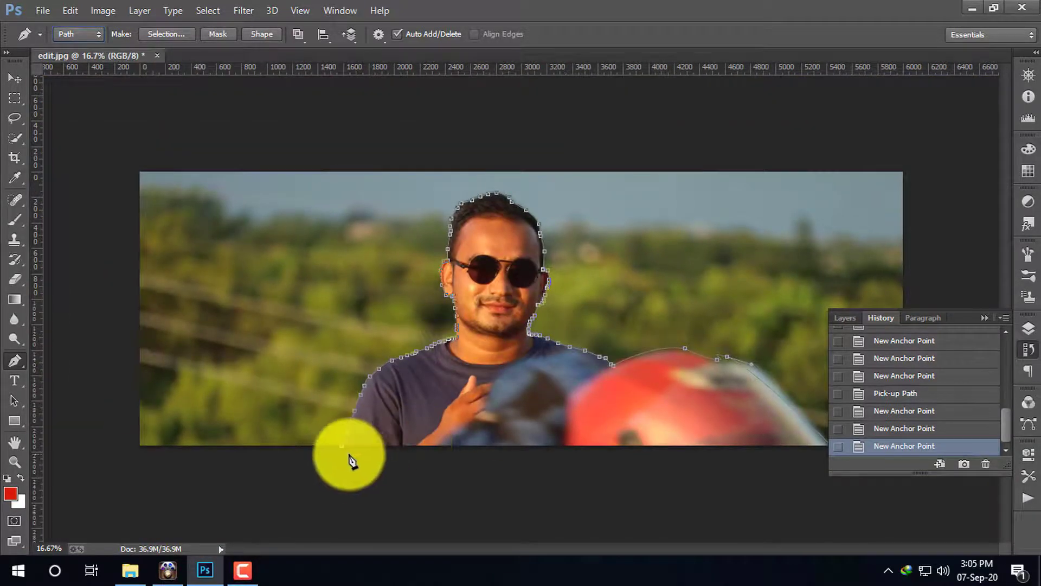
key("ctrl+plus")
key("ctrl+plus")
key("ctrl+plus")
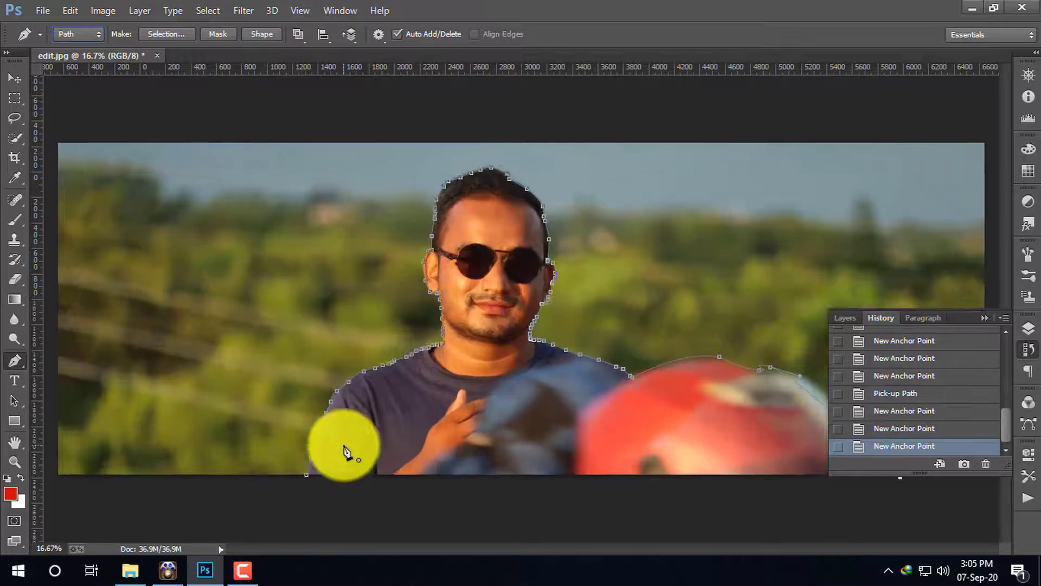
left_click_drag(303, 491, 589, 96)
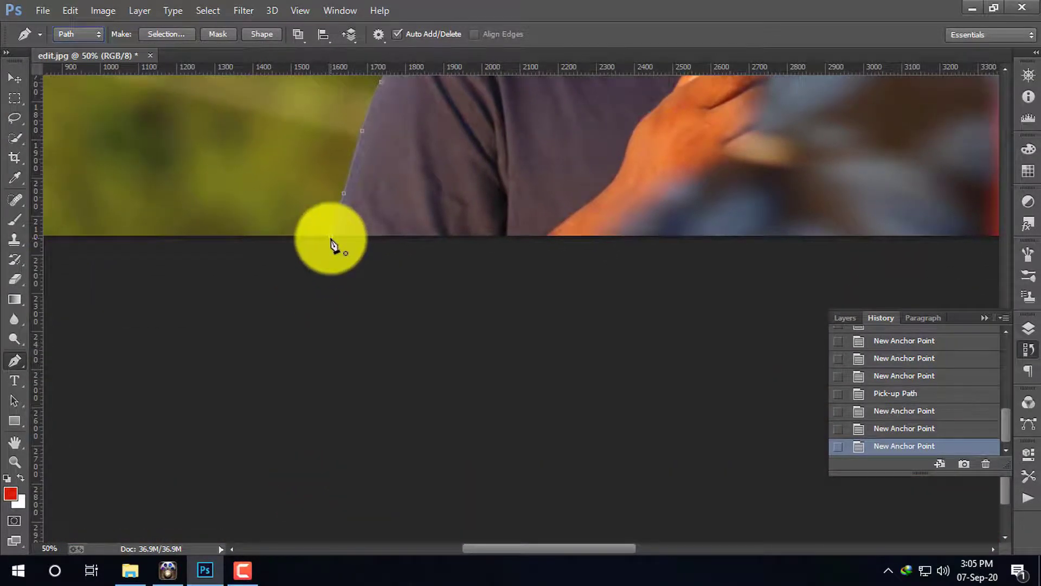
left_click_drag(623, 186, 540, 286)
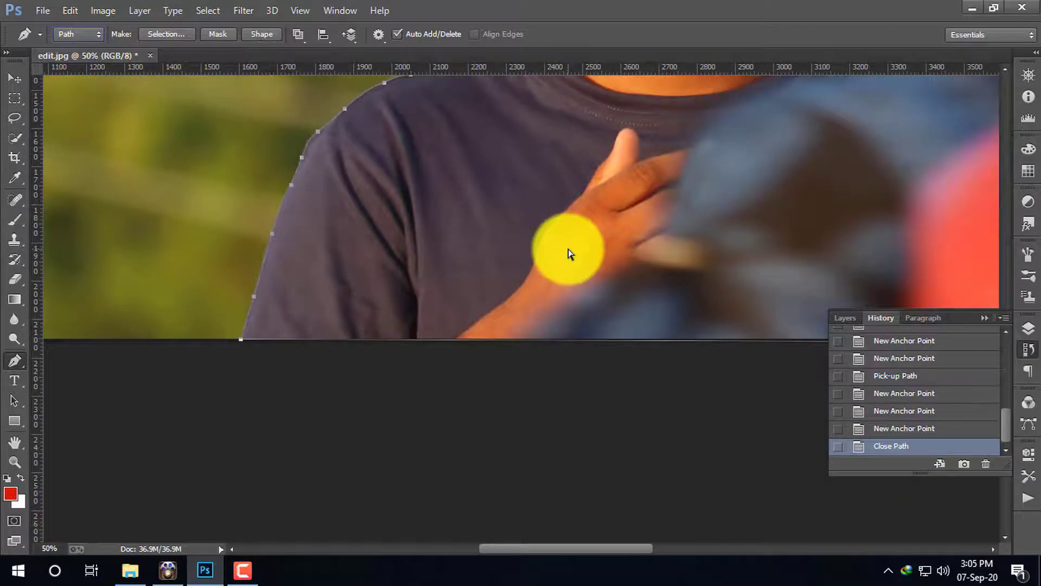
Convert the closed path into a new anti-aliased selection
scroll(569, 254, "down", 3)
right_click(502, 398)
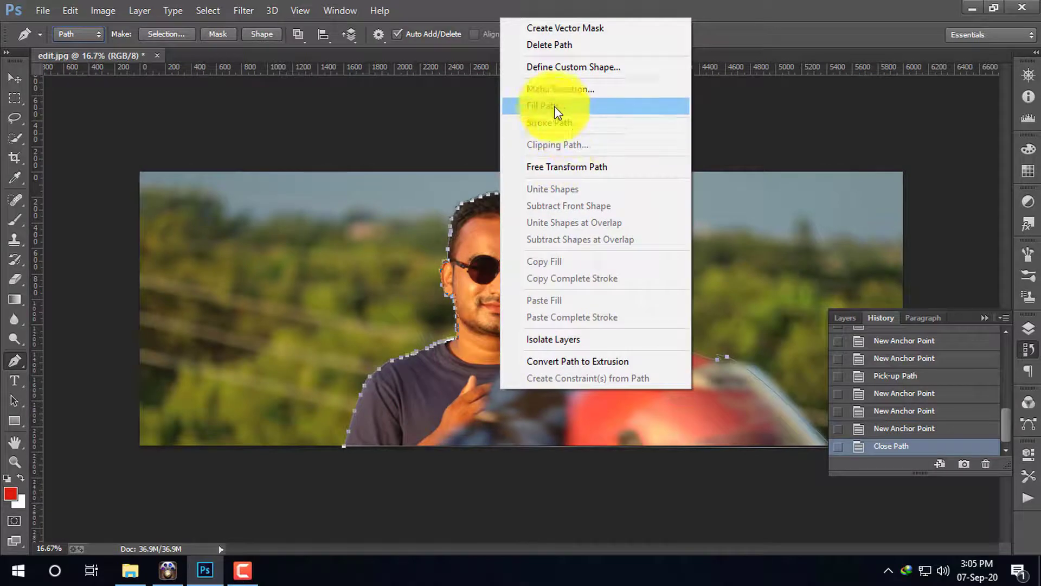
left_click(552, 87)
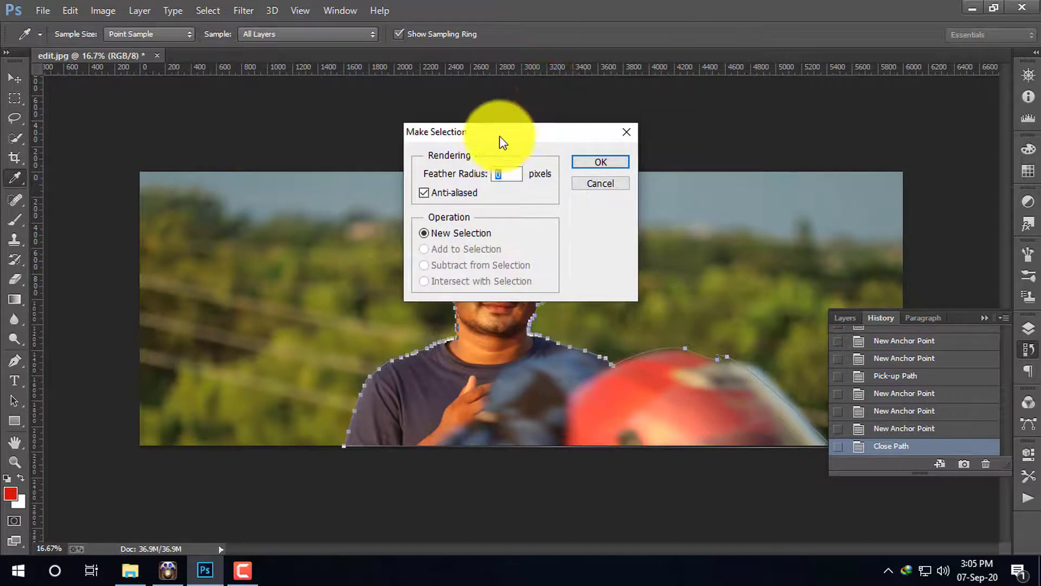
left_click_drag(500, 136, 669, 128)
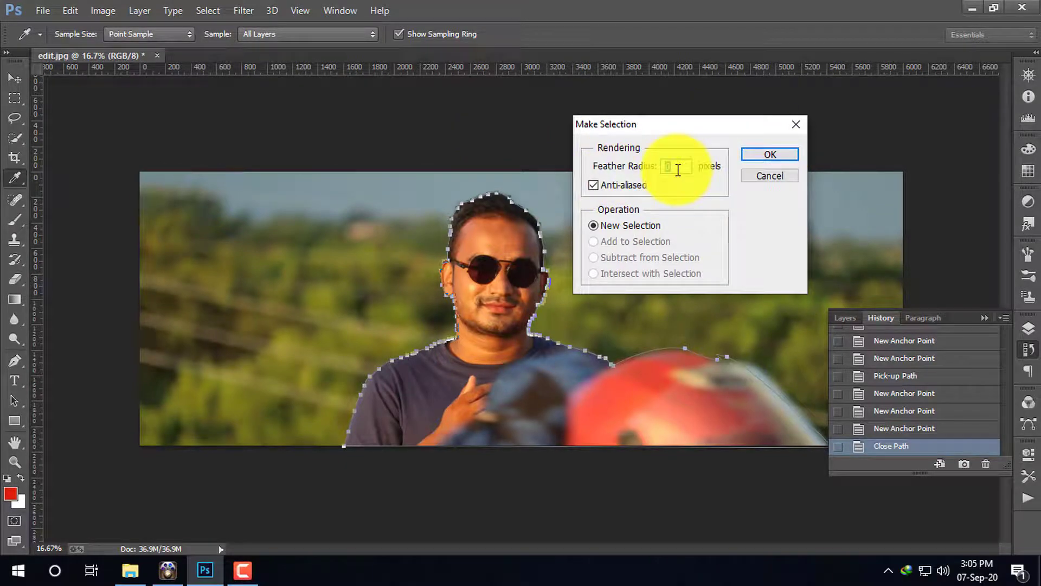
left_click(794, 154)
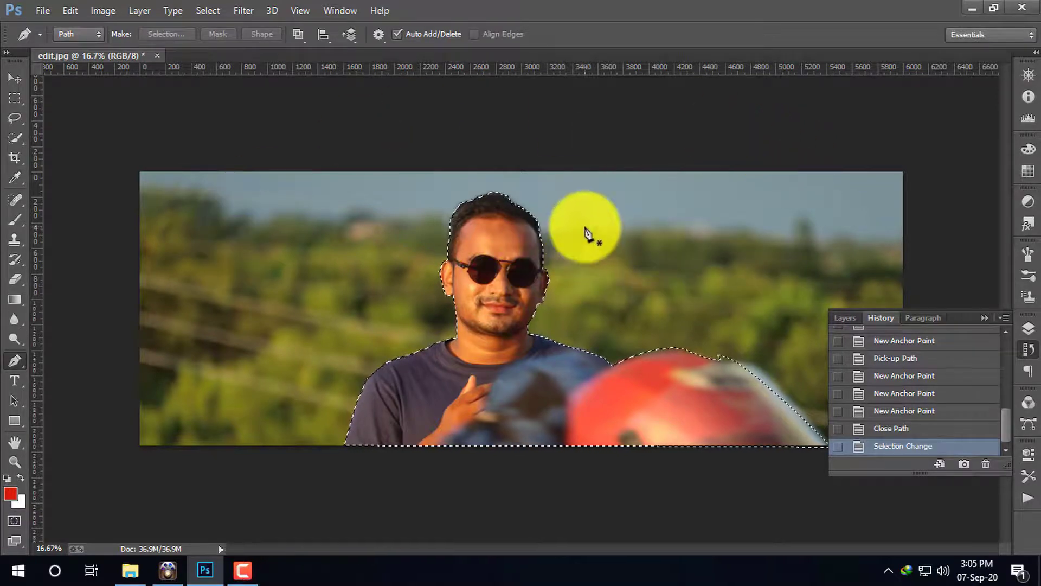
Examine the selection's edge around the face, ears, neck and shoulders up close
key("ctrl+plus")
key("ctrl+plus")
key("ctrl+plus")
key("ctrl+plus")
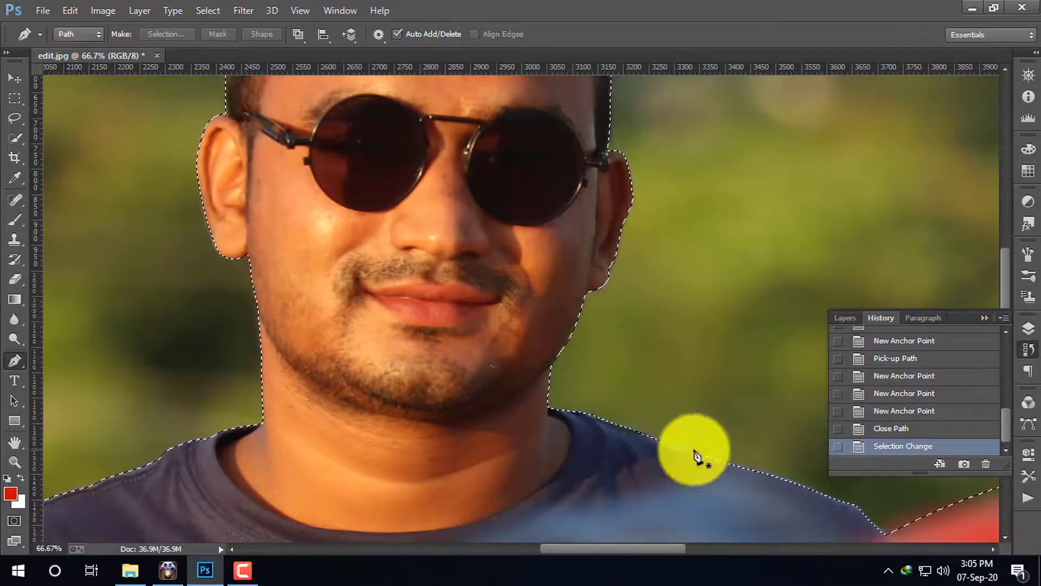
key("ctrl+minus")
key("ctrl+minus")
key("ctrl+minus")
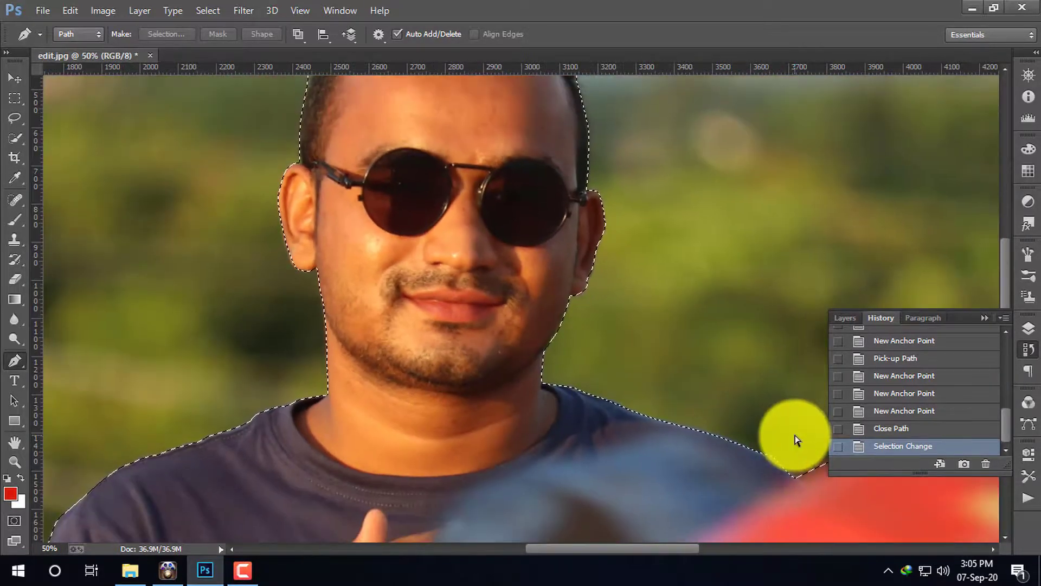
Try moving the selected man and foreground object slightly sideways with the Move tool, and undo the move
key("ctrl+minus")
key("ctrl+minus")
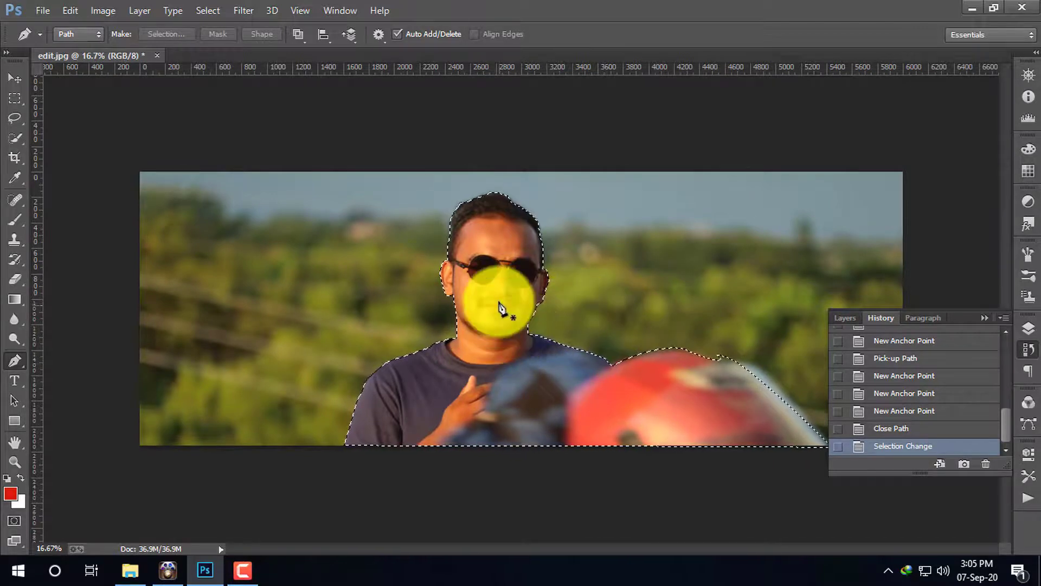
left_click(12, 77)
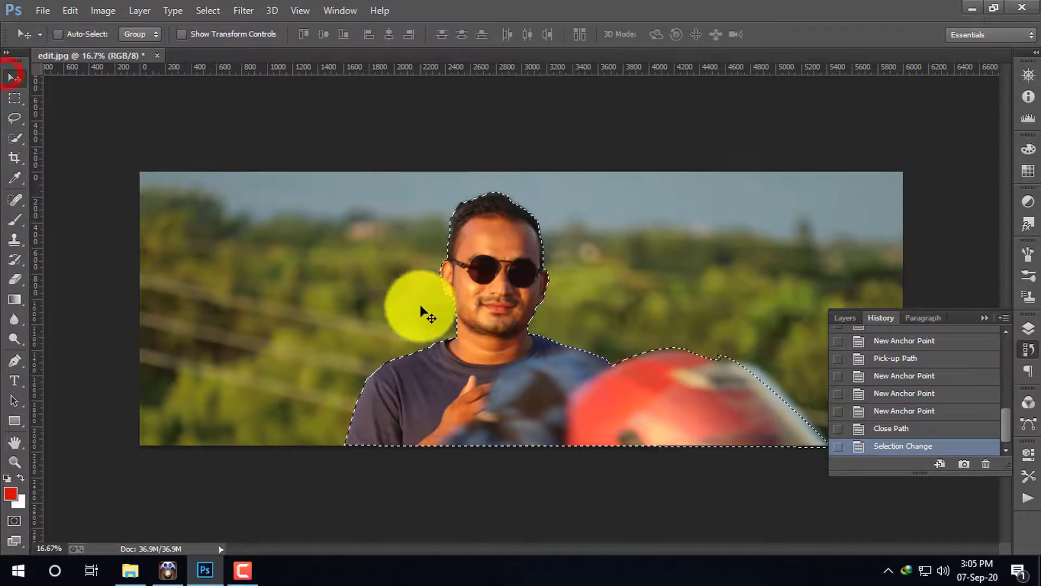
left_click_drag(499, 267, 473, 271)
left_click(902, 427)
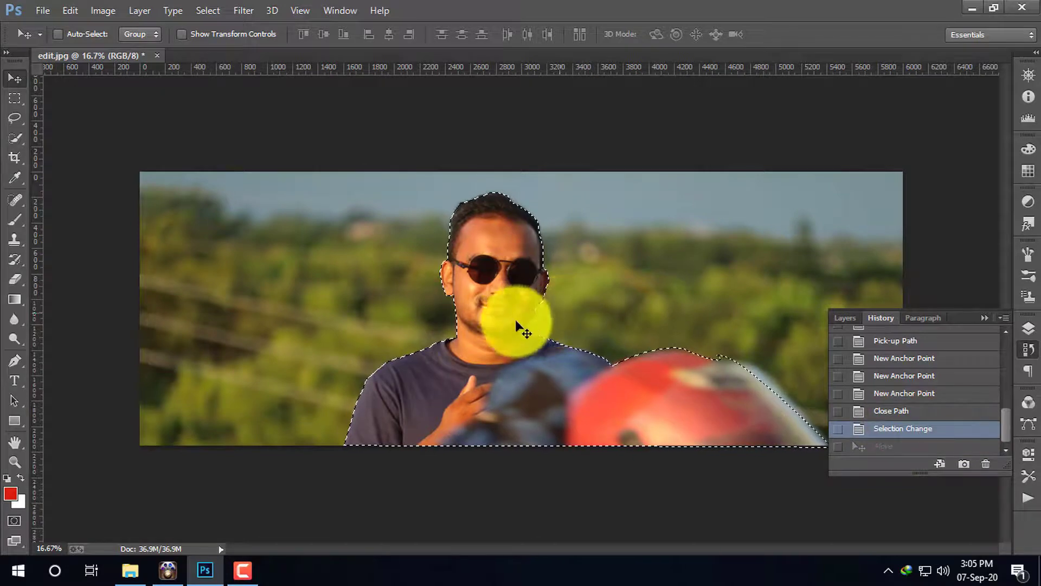
Fill the selected man and foreground object with the foreground color in Normal mode at 100% opacity, and undo the fill
key("shift+F5")
right_click(507, 364)
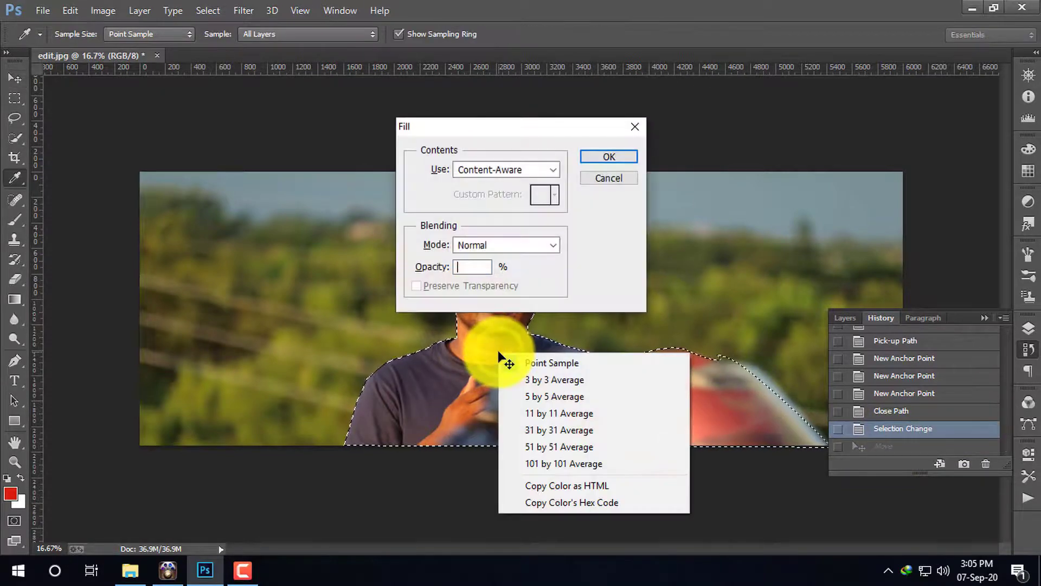
left_click(605, 247)
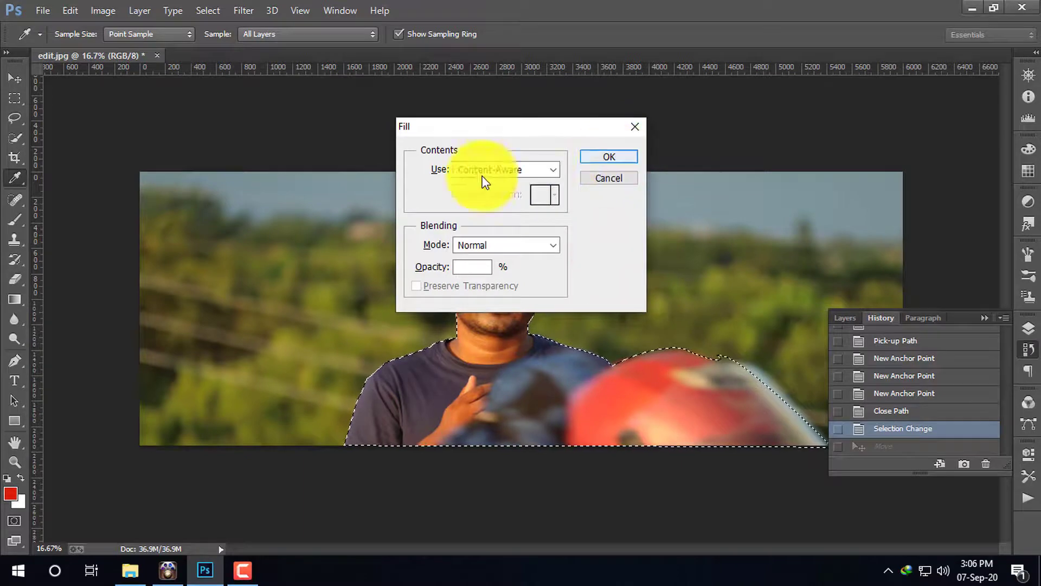
left_click(539, 166)
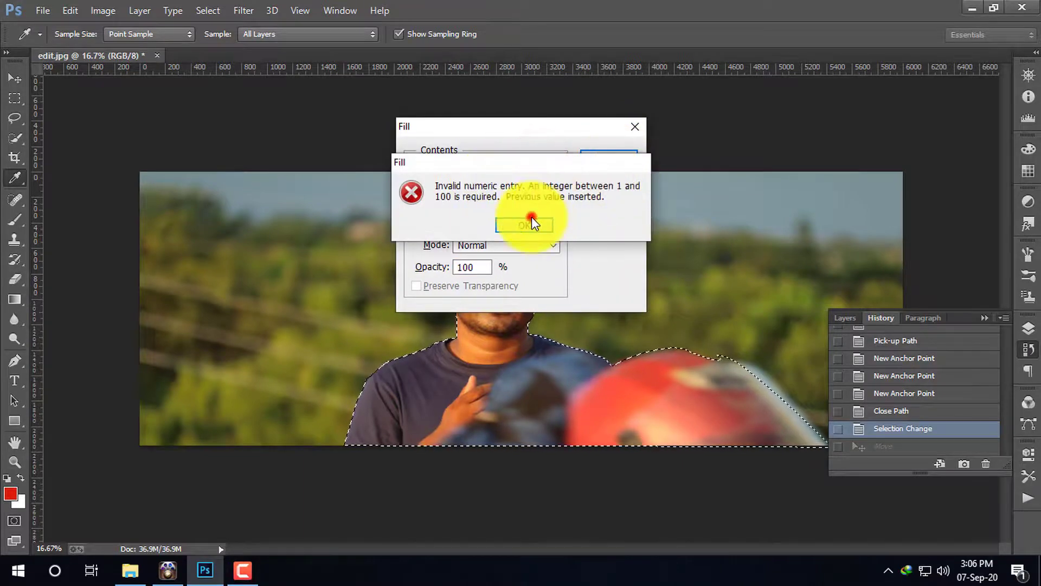
left_click(532, 223)
left_click(531, 245)
left_click(610, 253)
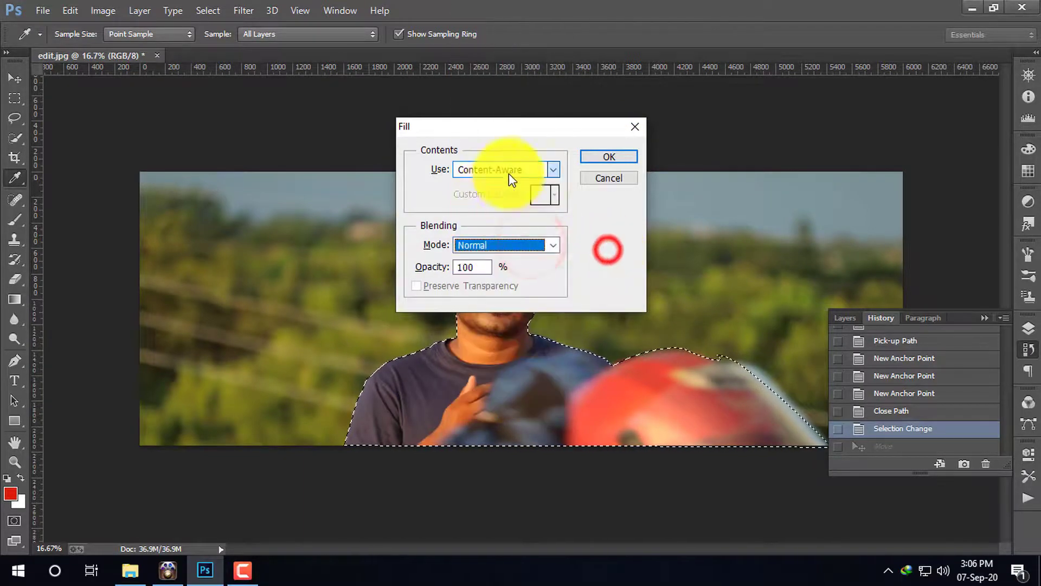
left_click(512, 172)
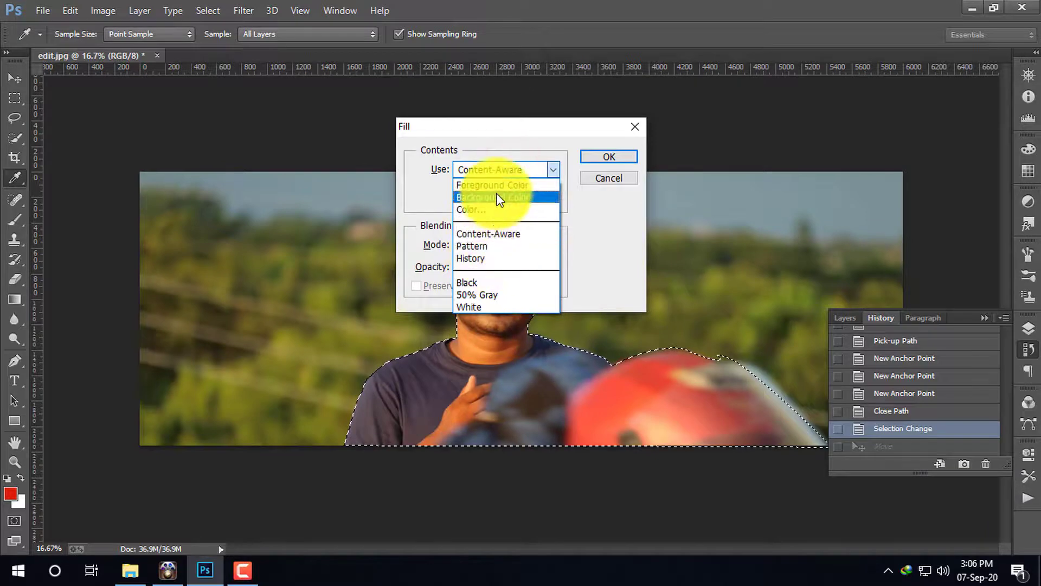
left_click(513, 186)
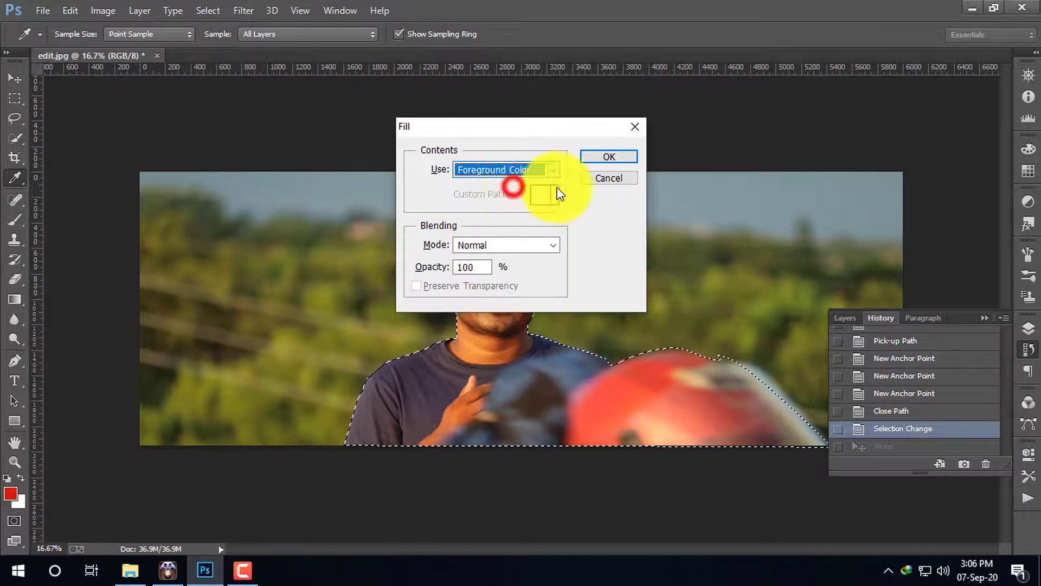
left_click(605, 152)
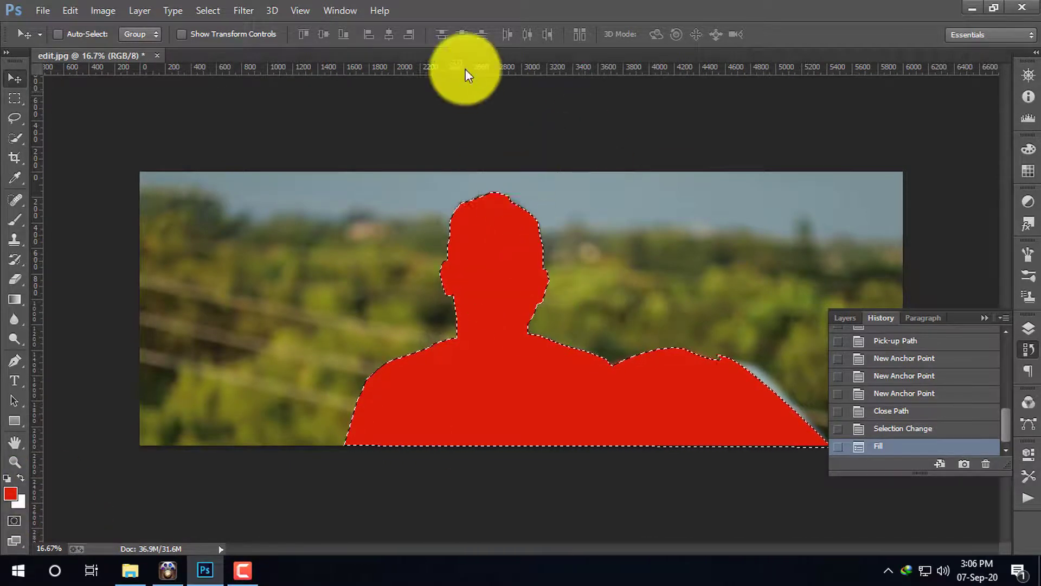
left_click(894, 429)
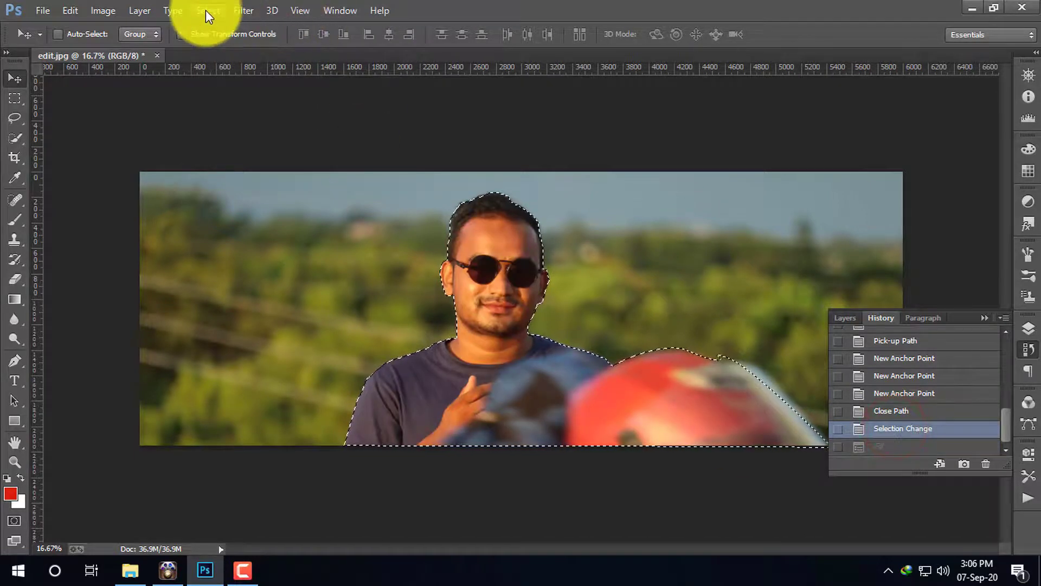
Invert the selection and fill the background around the man with the foreground color at 100% opacity
left_click(207, 10)
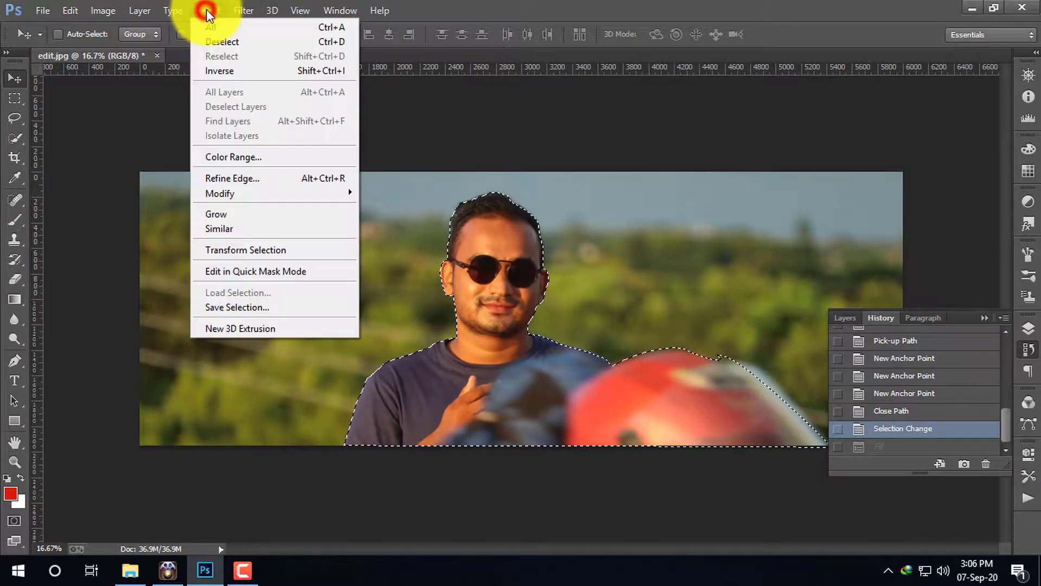
left_click(217, 73)
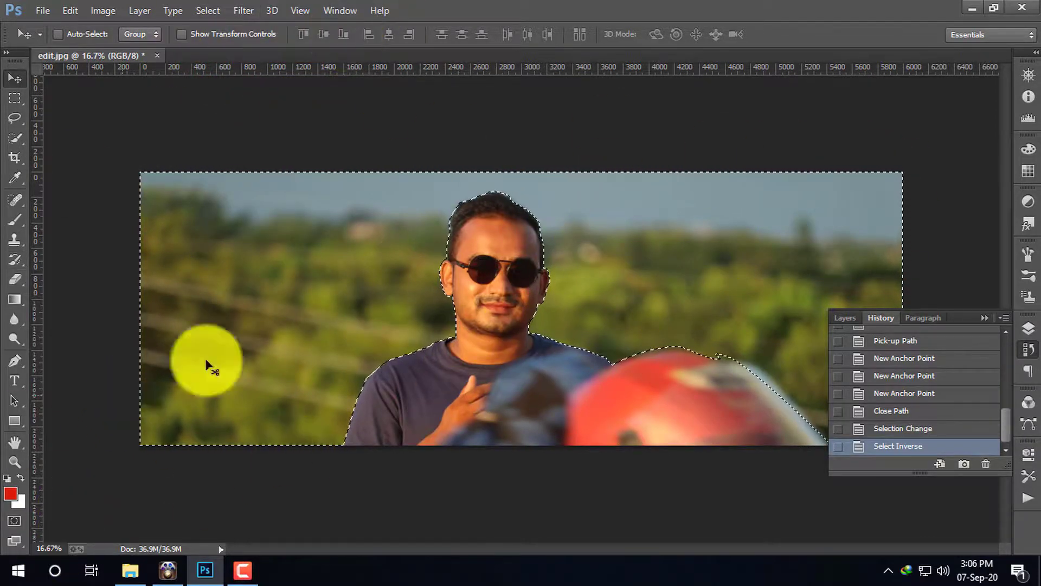
key("shift+F5")
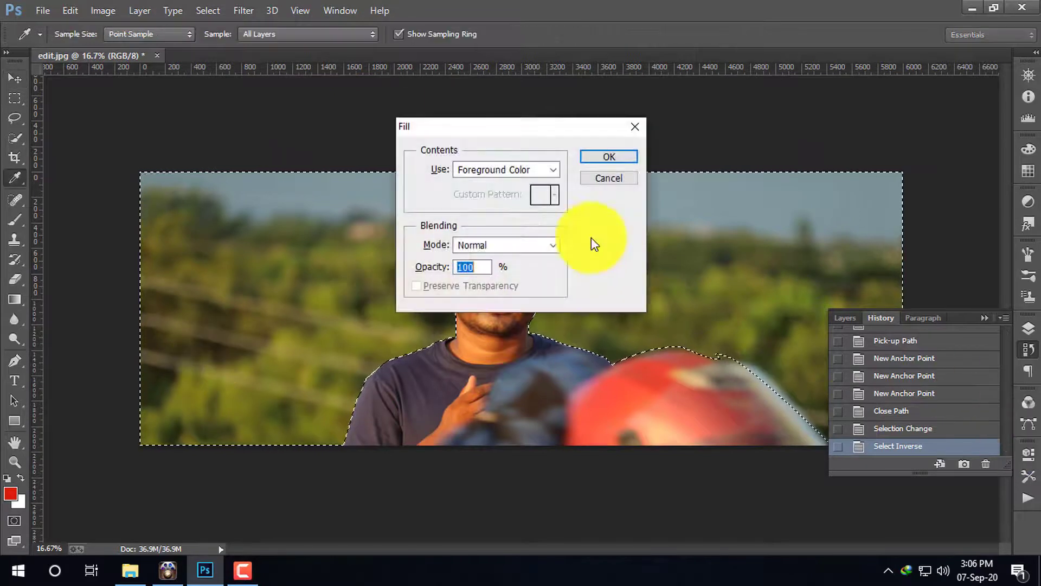
left_click(549, 170)
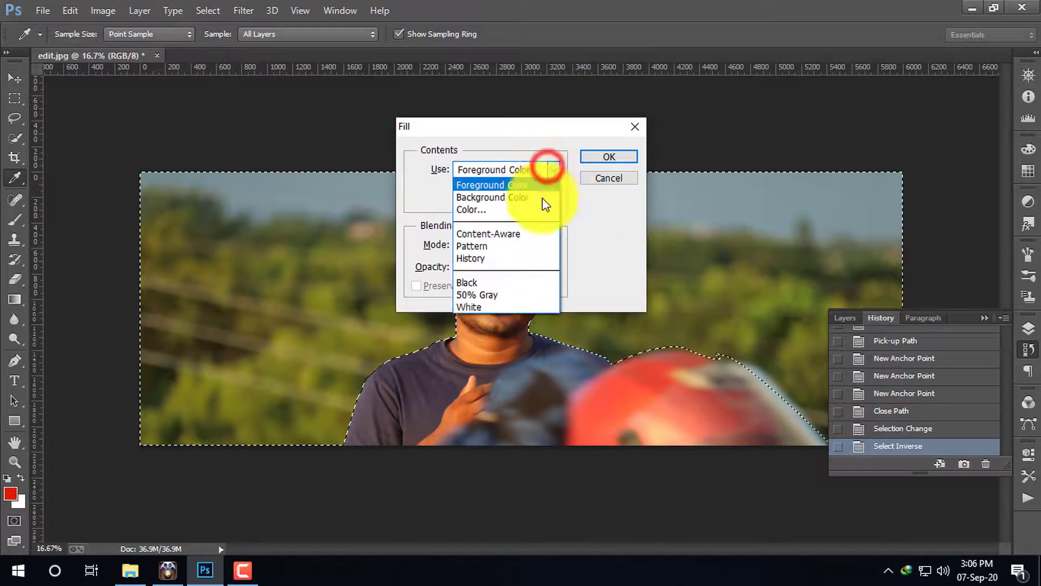
left_click(636, 230)
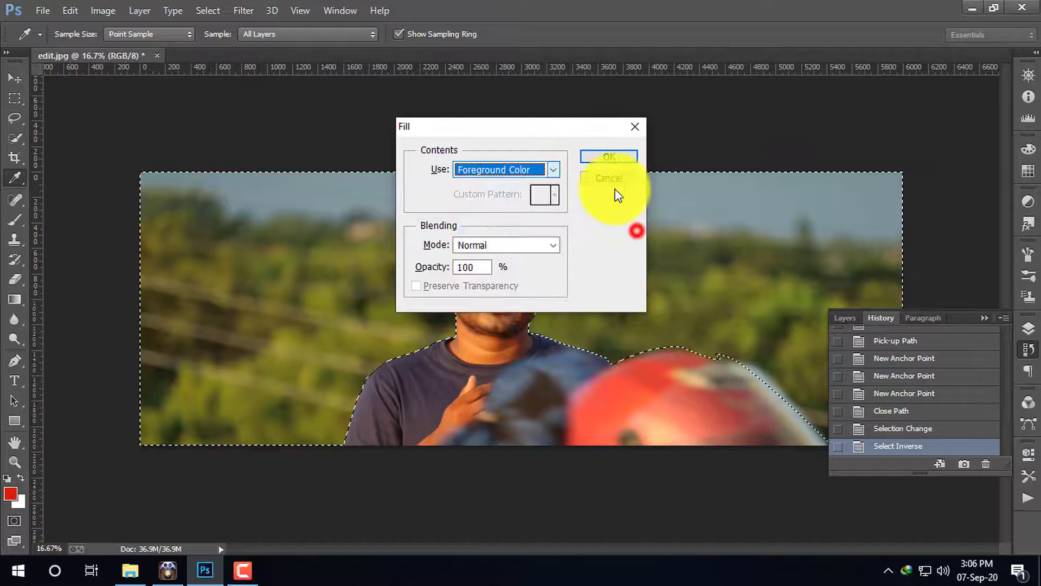
left_click(614, 156)
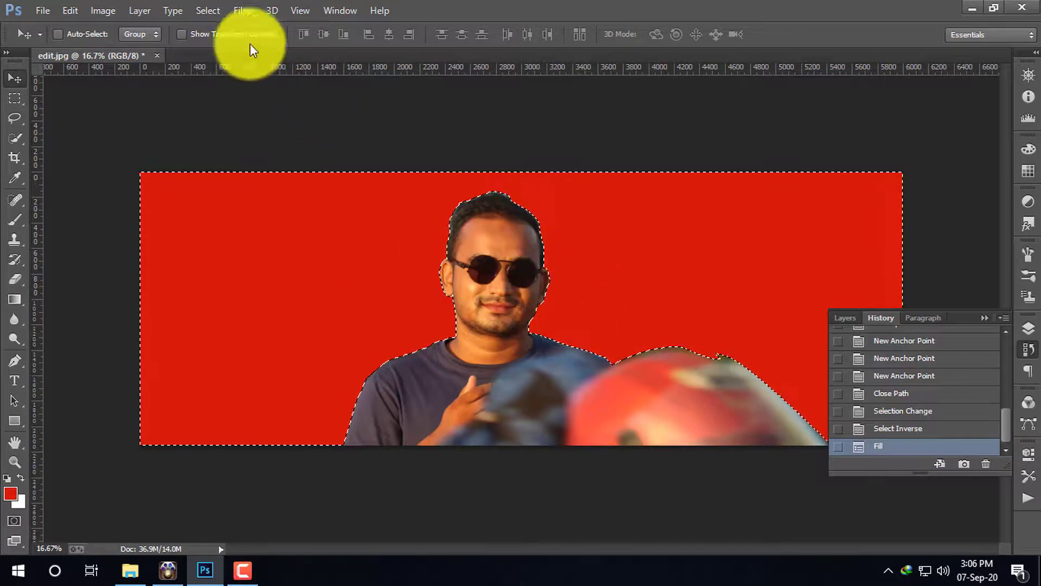
Undo the background fill and invert the selection back to the man and foreground object
left_click(209, 11)
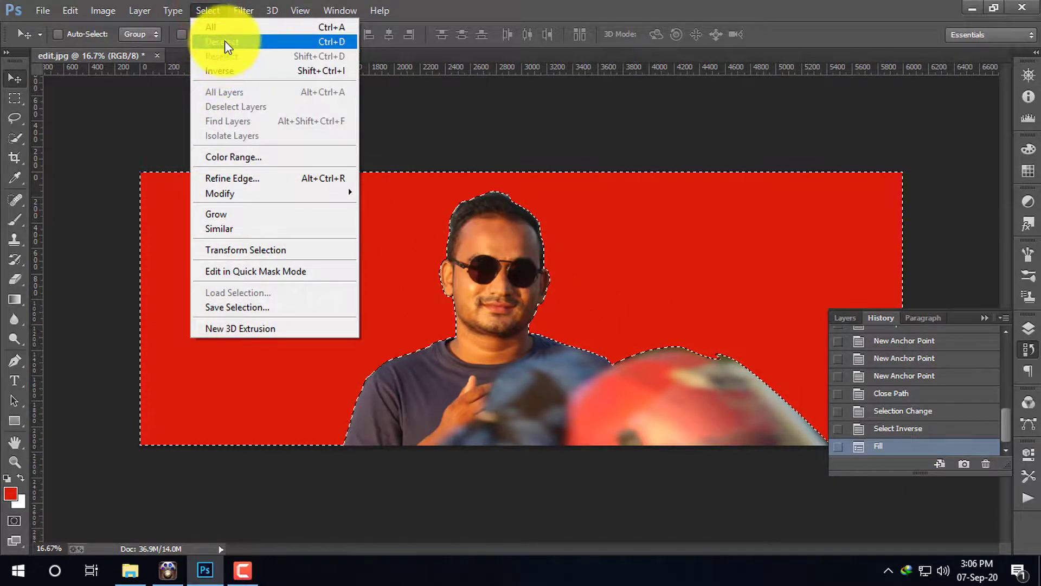
left_click(223, 75)
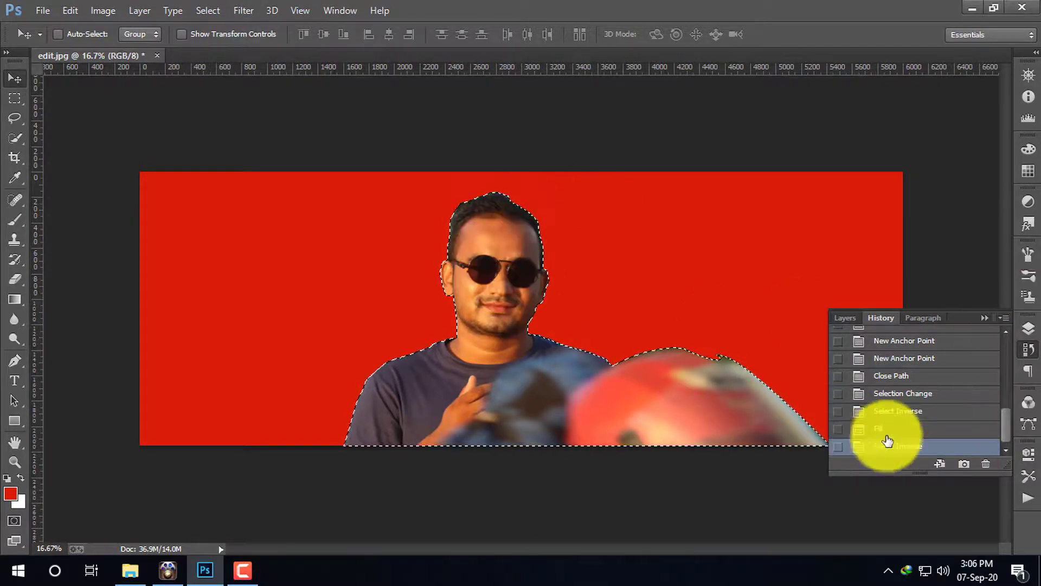
left_click(894, 411)
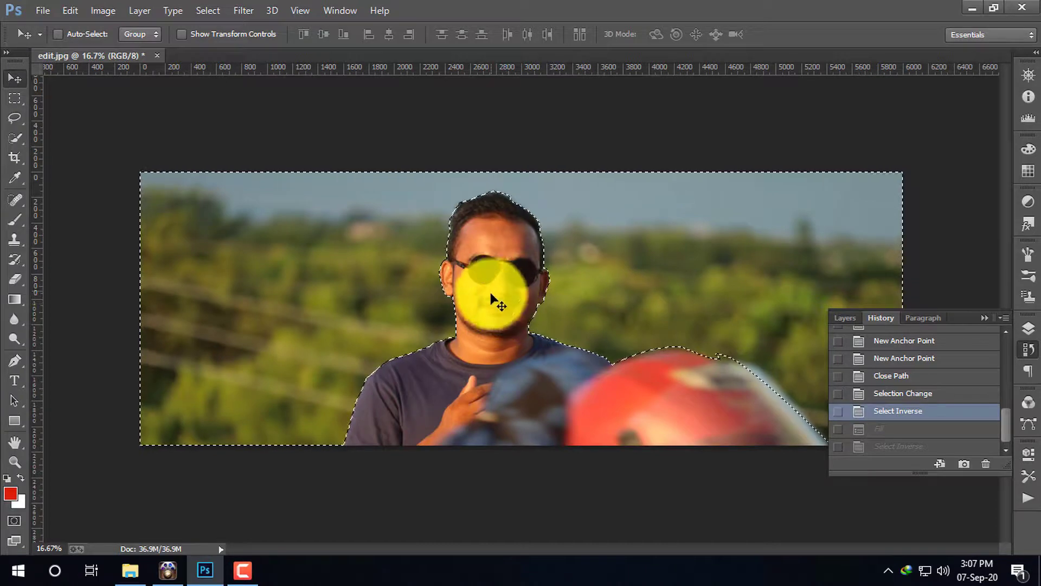
left_click(216, 6)
left_click(224, 71)
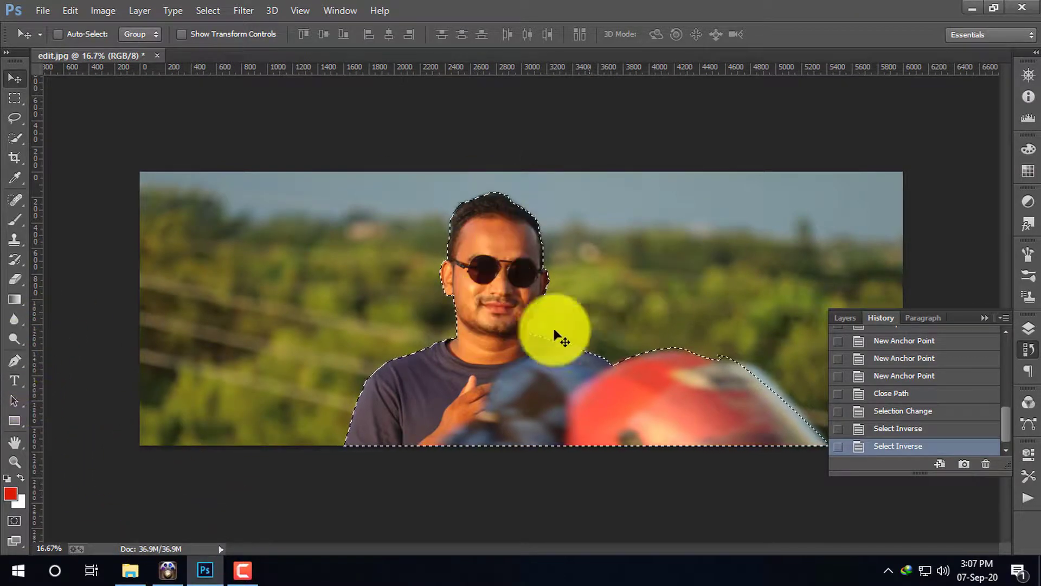
left_click(242, 569)
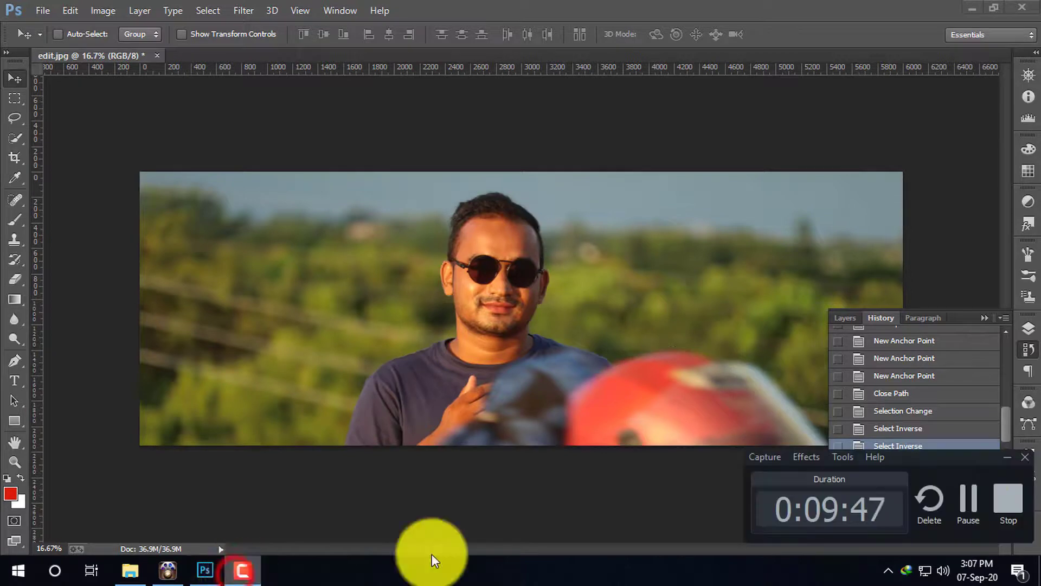
left_click(1007, 457)
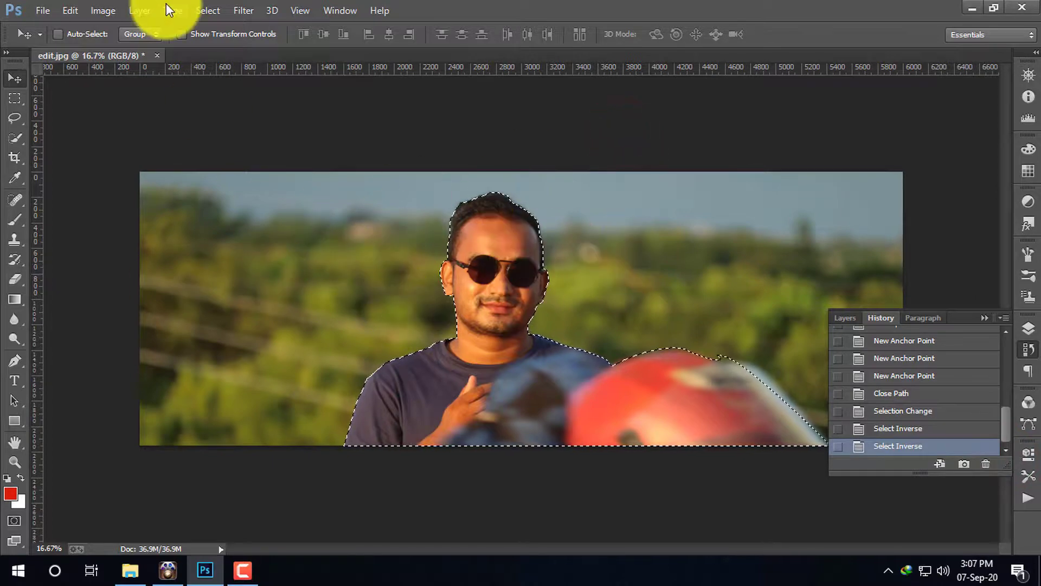
left_click(104, 13)
left_click(212, 49)
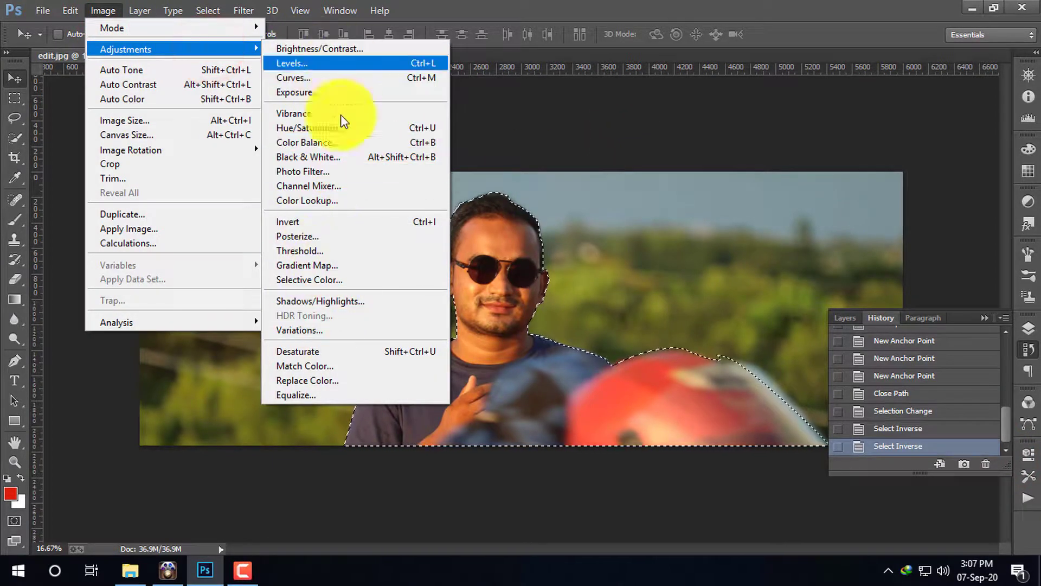
left_click(614, 6)
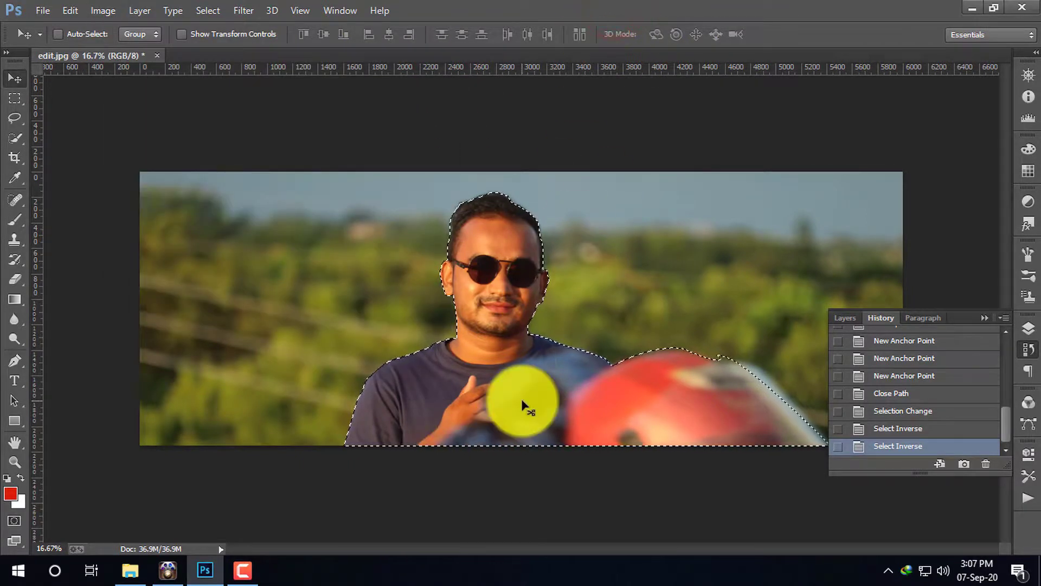
left_click(242, 570)
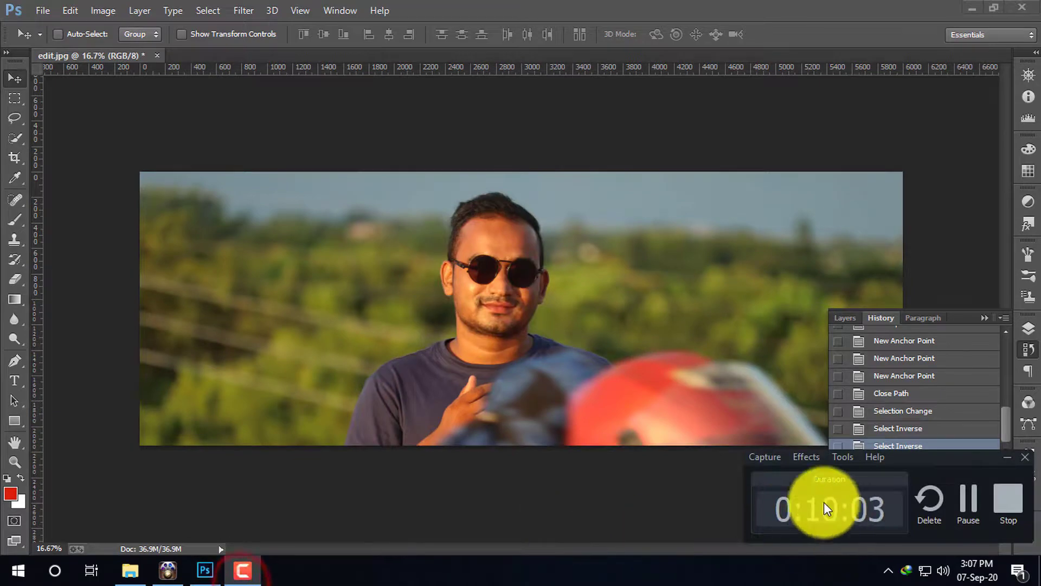
Switch to Google Chrome and open the bookmarked YouTube site
left_click(27, 573)
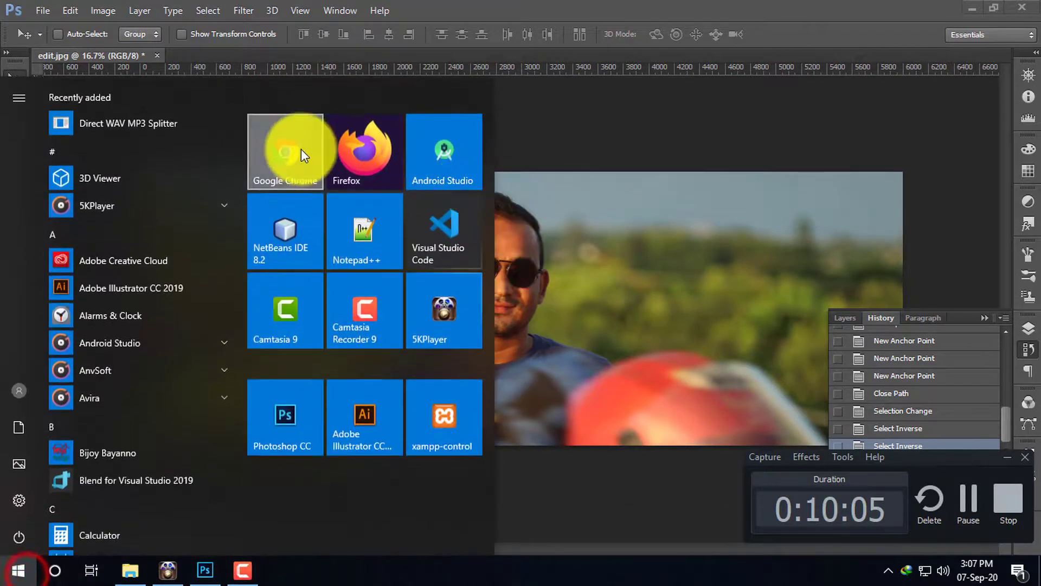
left_click(282, 145)
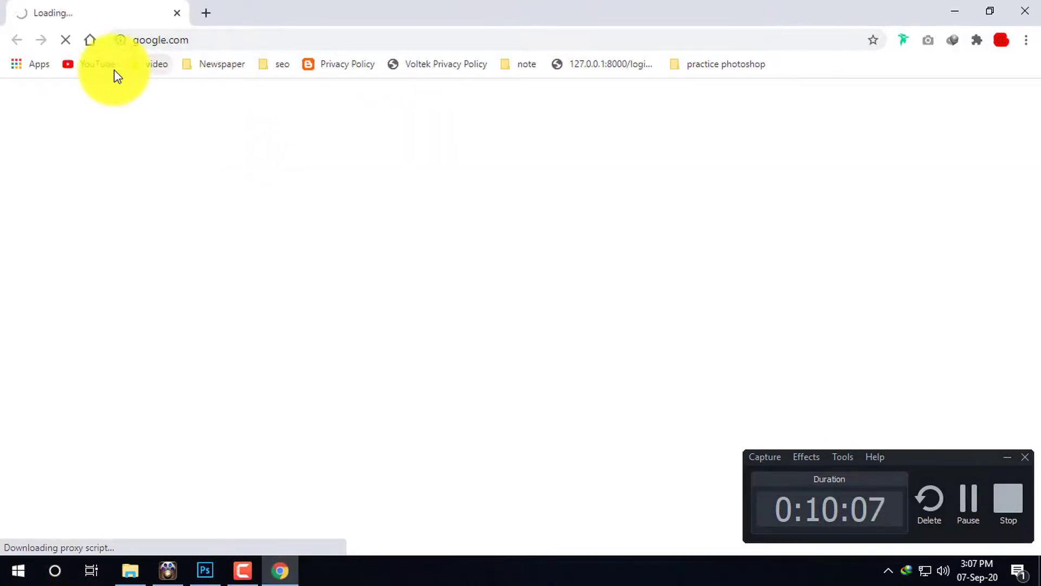
left_click(98, 64)
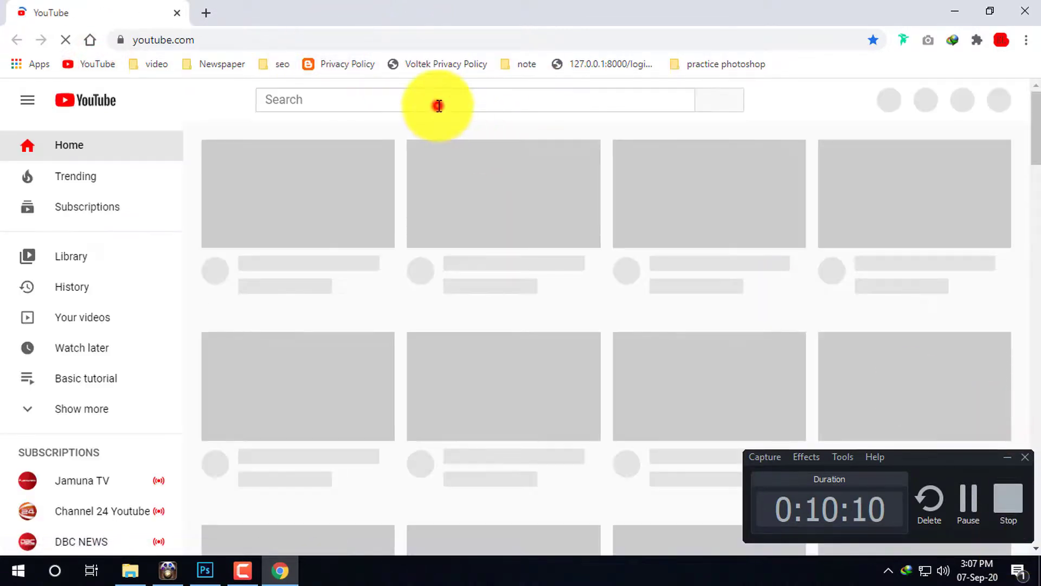
Search YouTube for "zuba edu" and open the Zuba Edu Bangla Tutorial channel
left_click(439, 105)
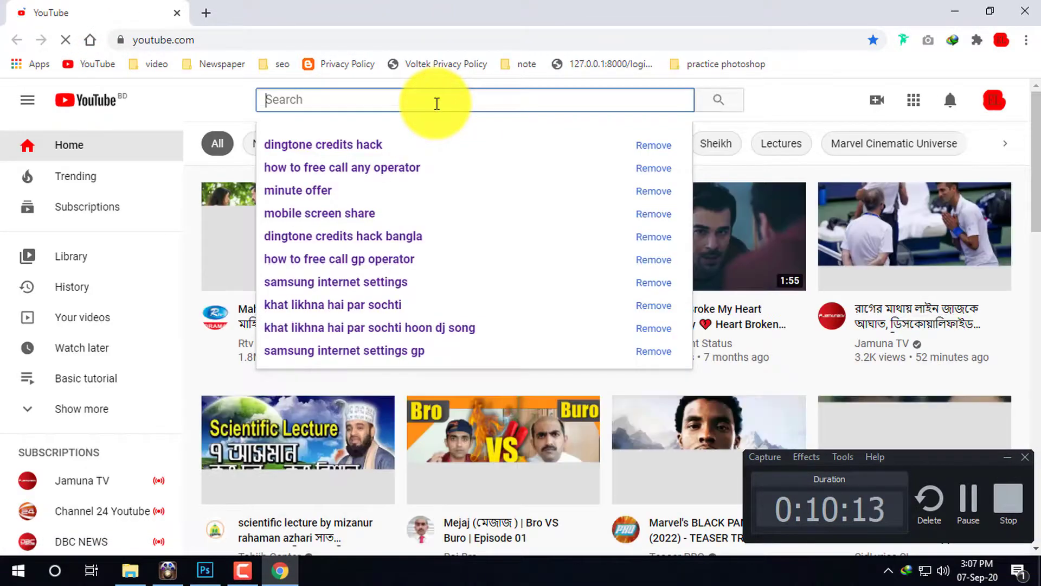
type("zuba")
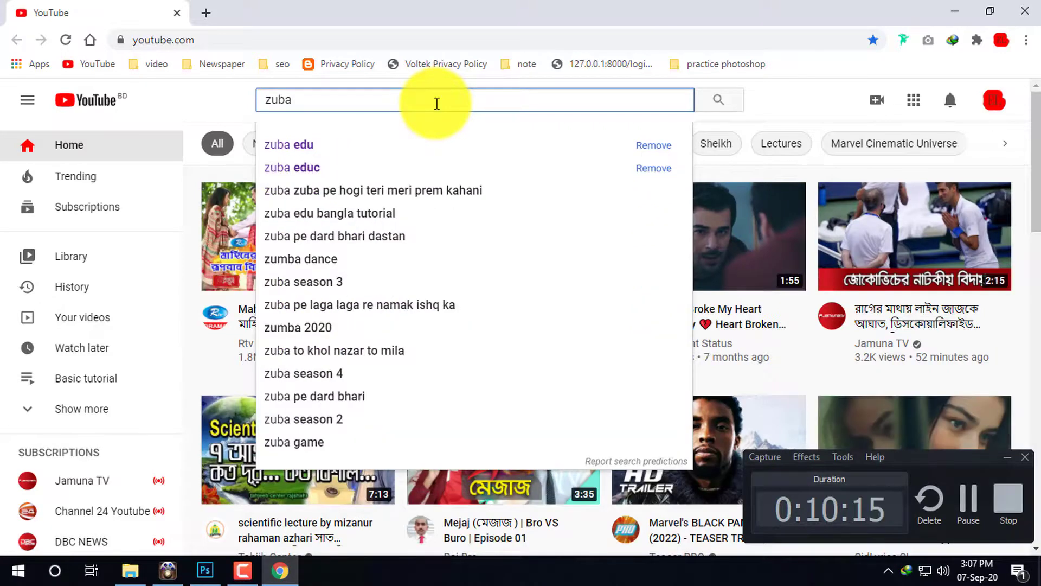
key("Down")
key("Return")
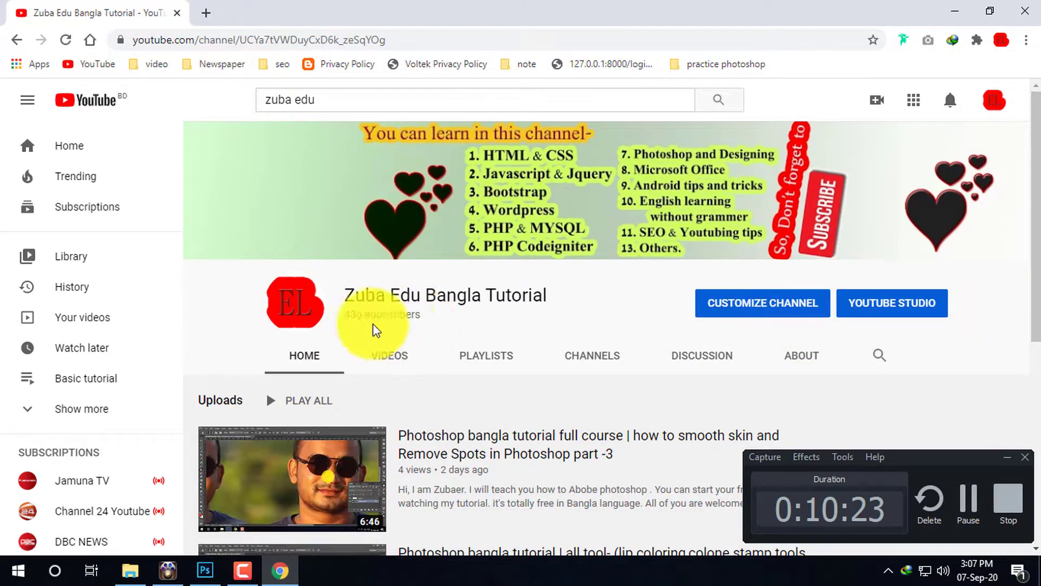
Examine the channel's name and header, and browse its created playlists
left_click(504, 315)
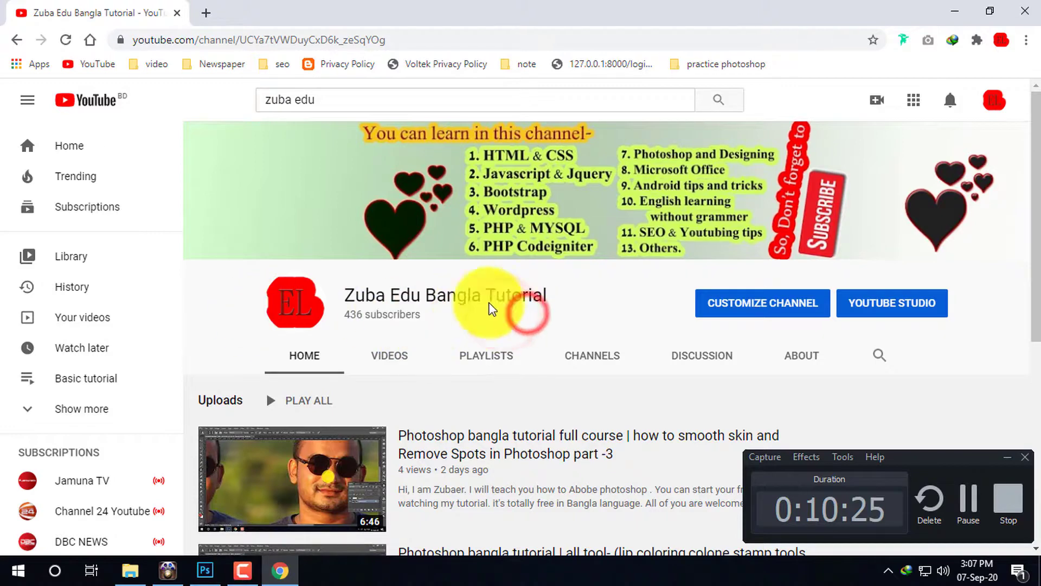
left_click(564, 289)
left_click(486, 352)
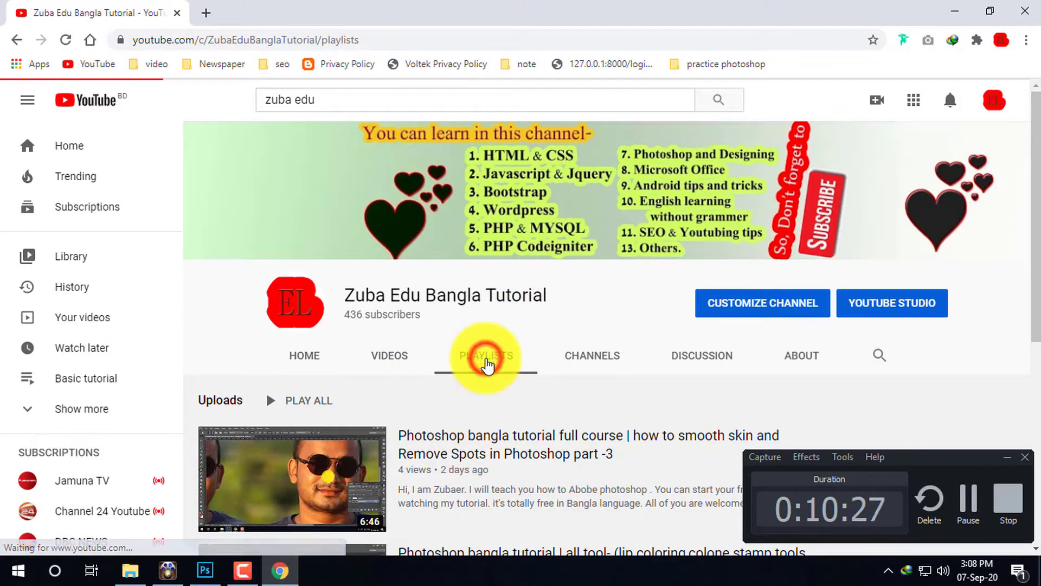
scroll(483, 353, "down", 3)
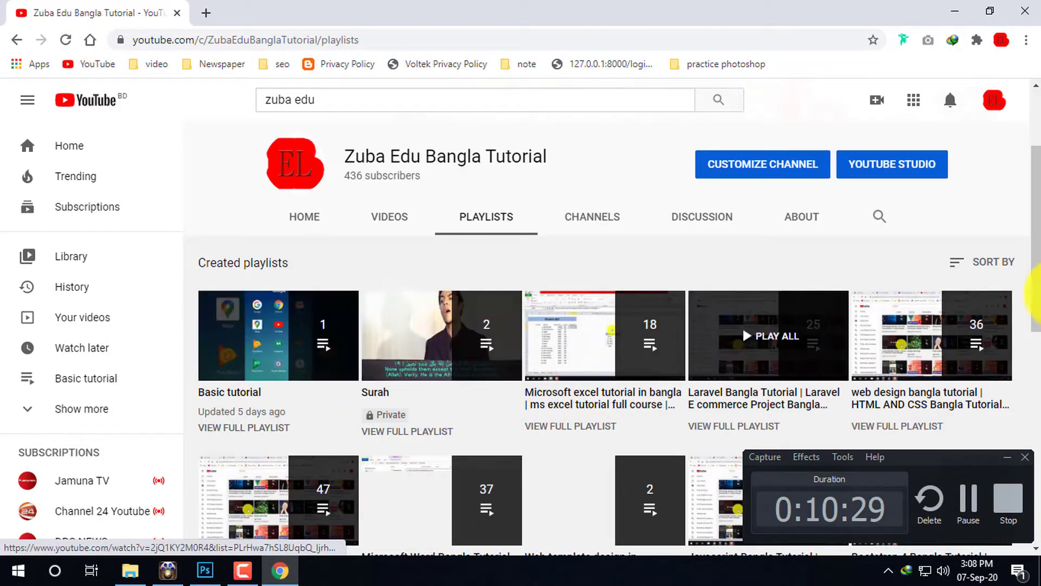